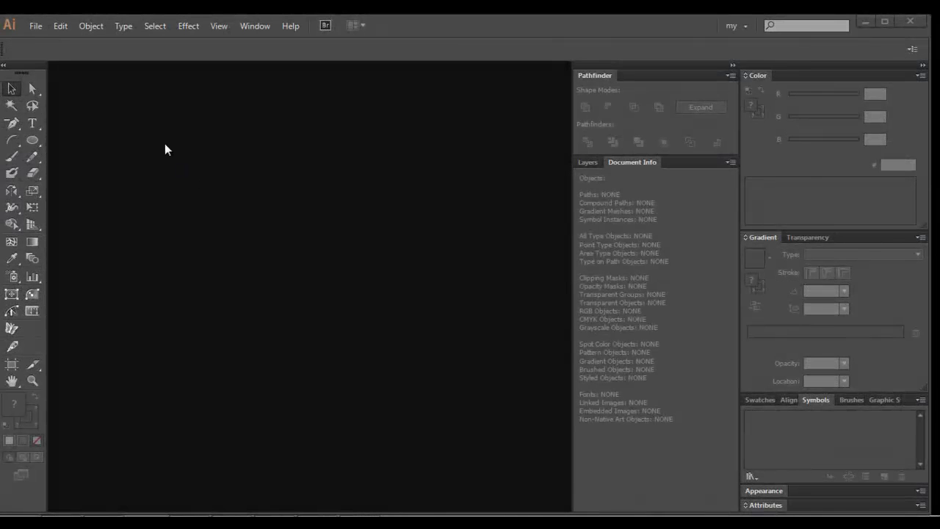
# Start a new document from File > New, keeping 200 × 200 px in RGB mode.
pyautogui.click(41, 29)
pyautogui.click(44, 38)
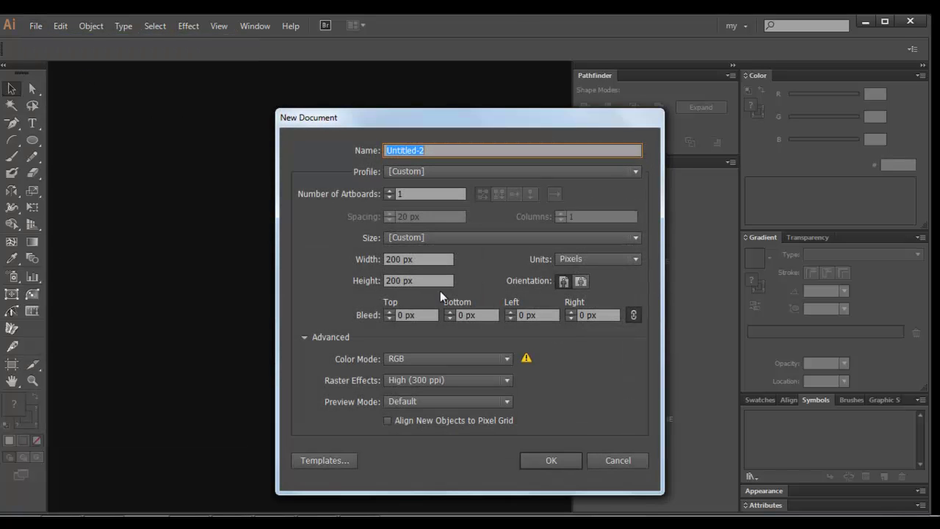
pyautogui.click(547, 457)
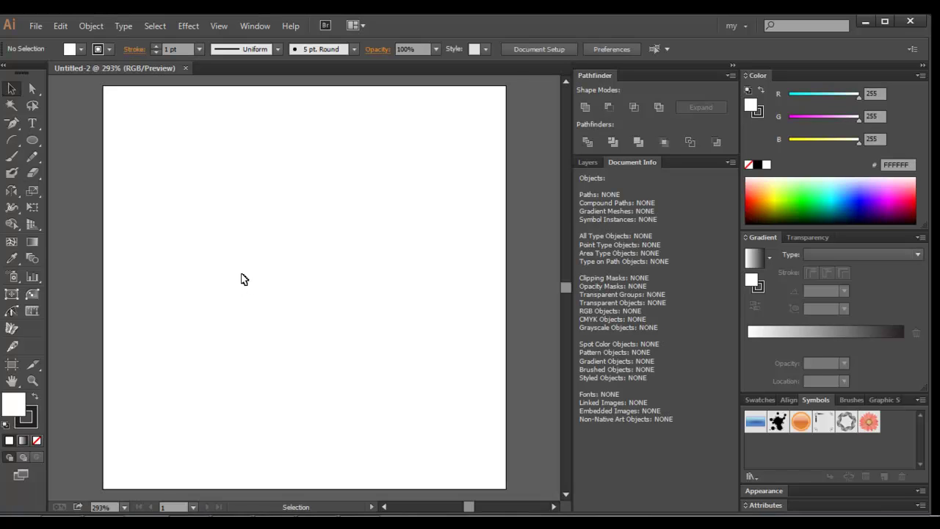
# Draw a tall rectangle with no stroke and a red CC3100 fill.
pyautogui.moveTo(32, 145); pyautogui.dragTo(58, 141)
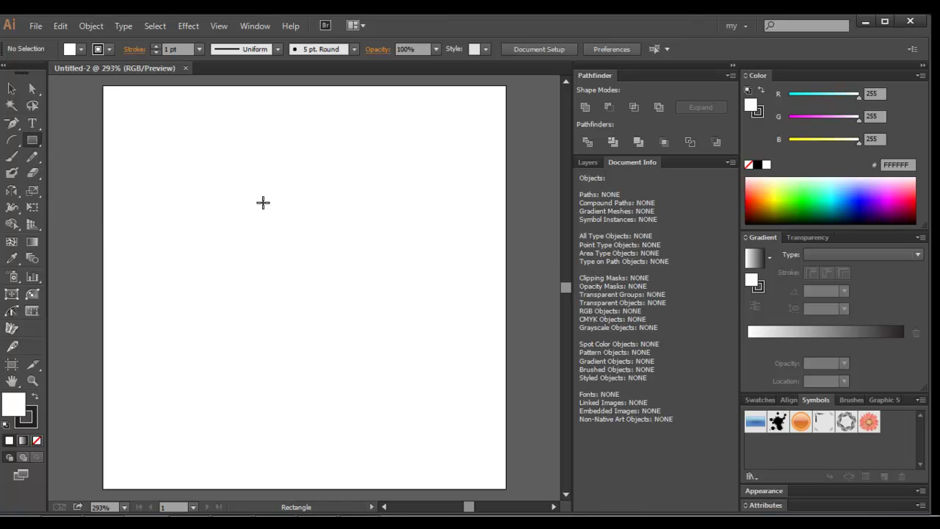
pyautogui.moveTo(282, 210)
pyautogui.mouseDown()
pyautogui.moveTo(325, 321)
pyautogui.moveTo(342, 324)
pyautogui.mouseUp()
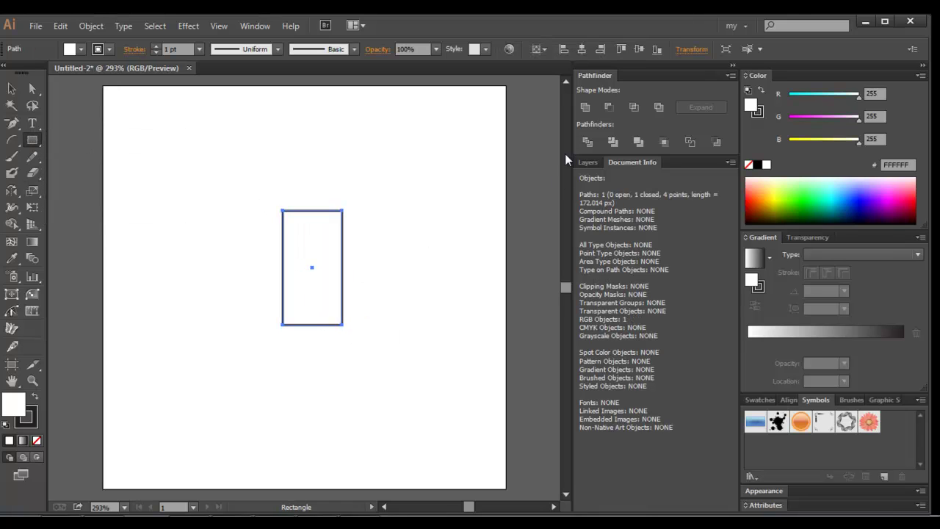
pyautogui.click(760, 116)
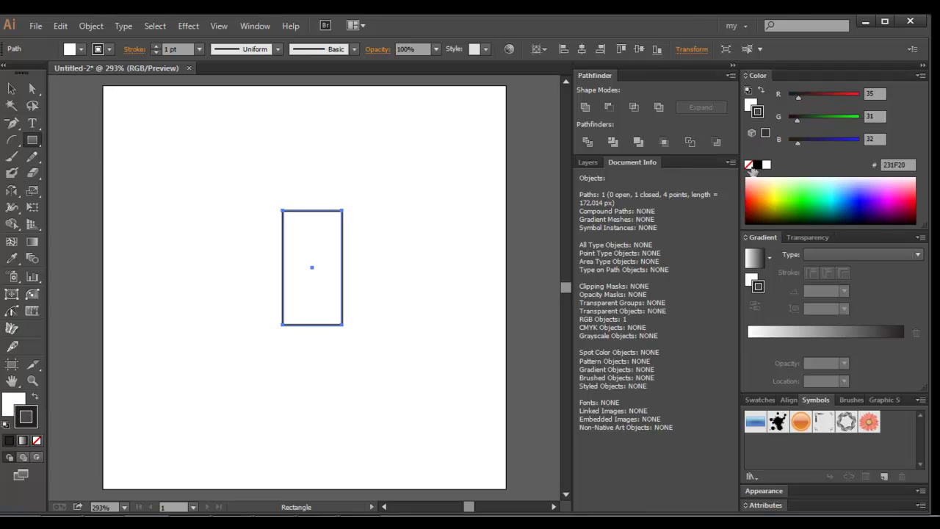
pyautogui.click(748, 164)
pyautogui.click(751, 105)
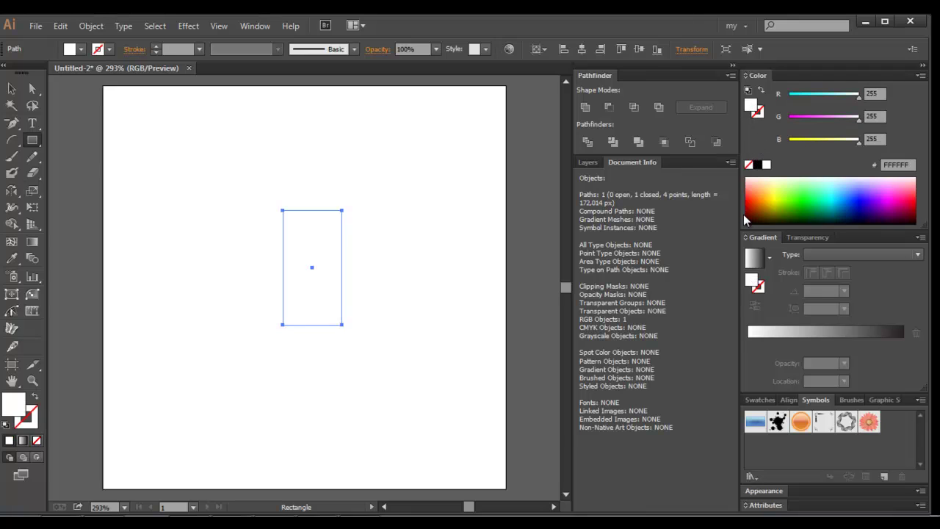
pyautogui.click(749, 204)
# Move the red rectangle to the artboard's upper right and draw an ellipse to its left.
pyautogui.press('v')
pyautogui.moveTo(329, 309); pyautogui.dragTo(400, 203)
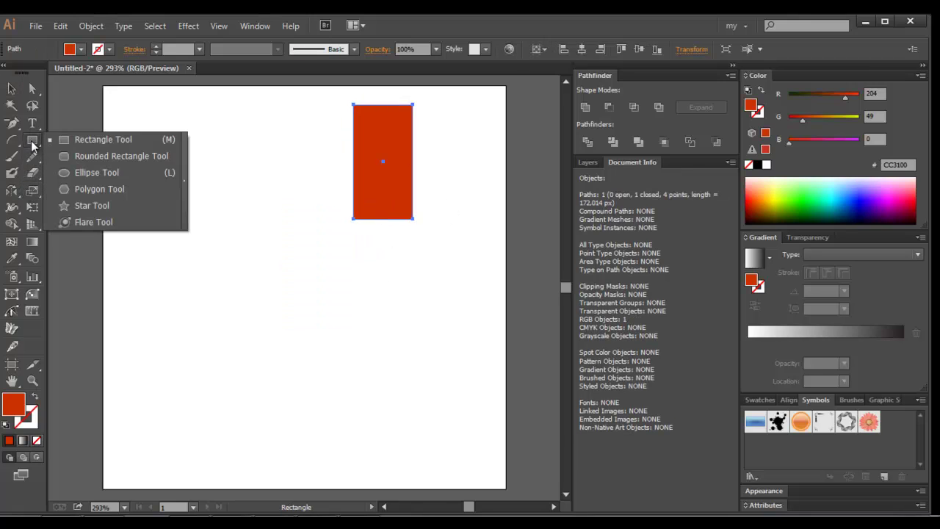
pyautogui.moveTo(33, 140); pyautogui.dragTo(88, 170)
pyautogui.moveTo(172, 237); pyautogui.dragTo(238, 302)
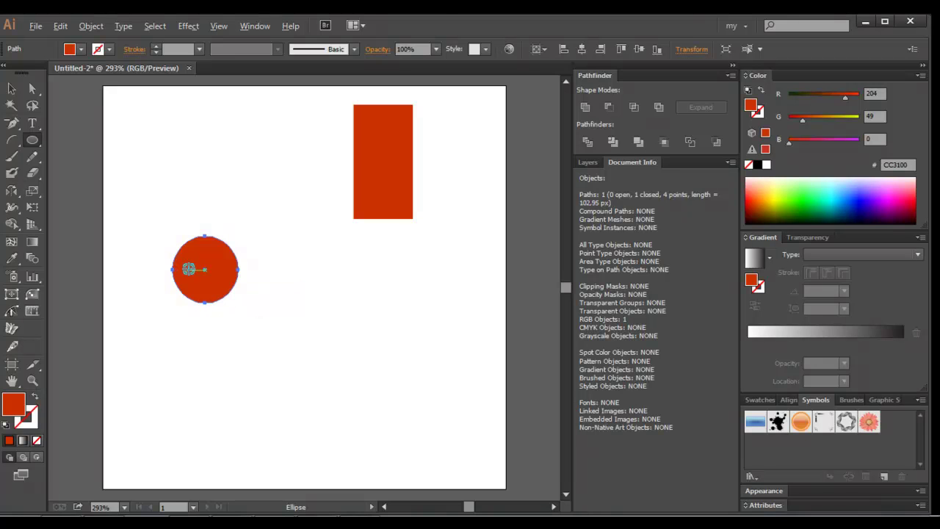
# Duplicate the red circle to the right, overlapping it, and unite both circles in Pathfinder.
pyautogui.hotkey('alt', 'v')
pyautogui.click(190, 270)
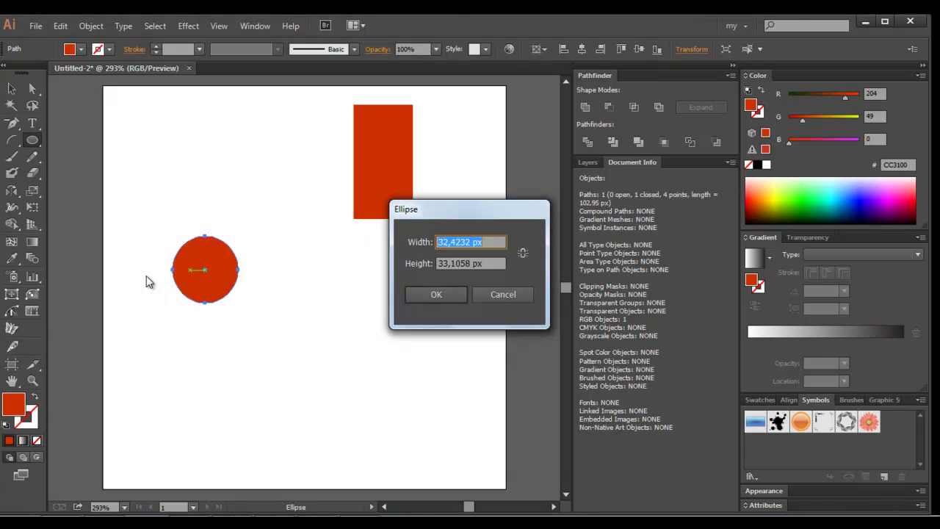
pyautogui.click(503, 294)
pyautogui.press('v')
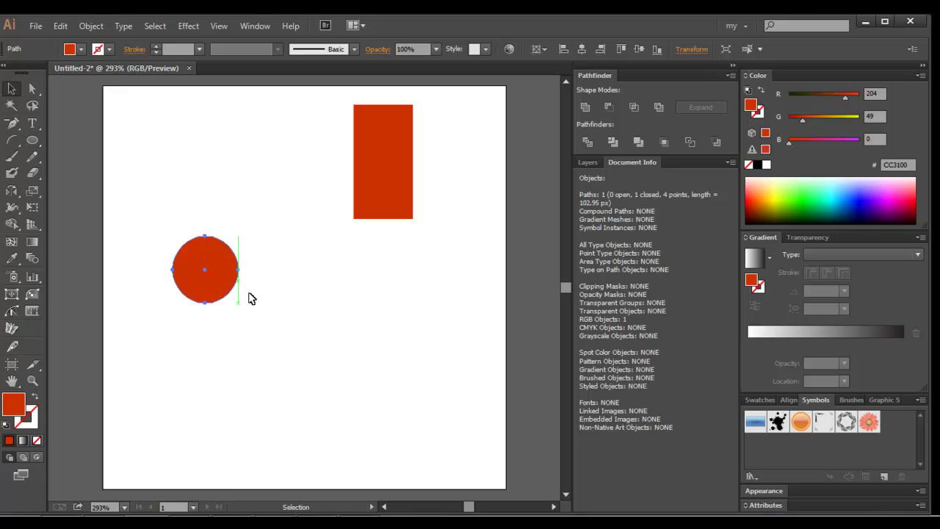
pyautogui.click(247, 296)
pyautogui.moveTo(206, 277); pyautogui.dragTo(255, 275)
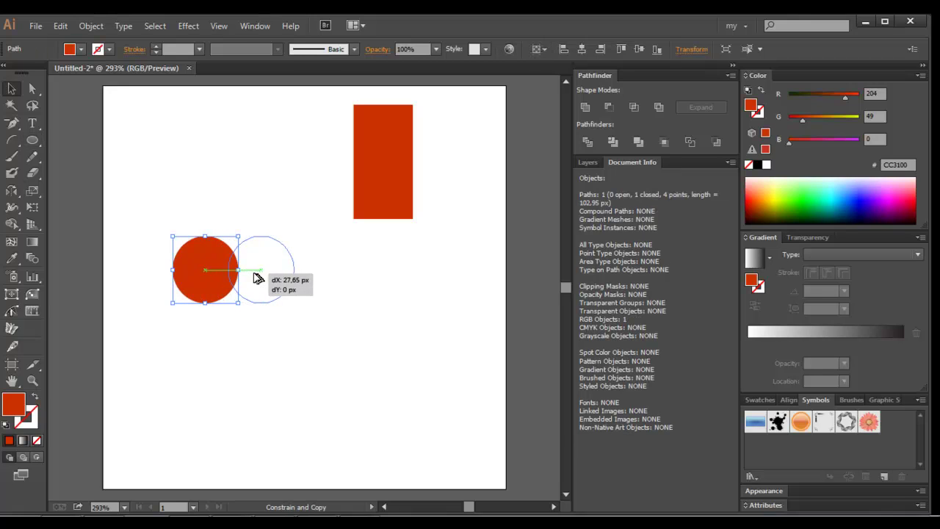
pyautogui.keyDown('shift'); pyautogui.click(206, 272); pyautogui.keyUp('shift')
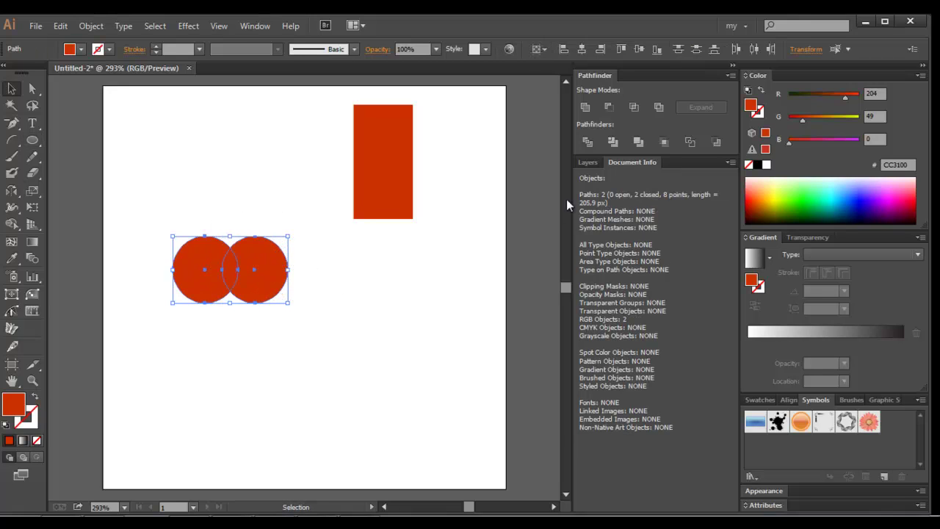
pyautogui.click(588, 110)
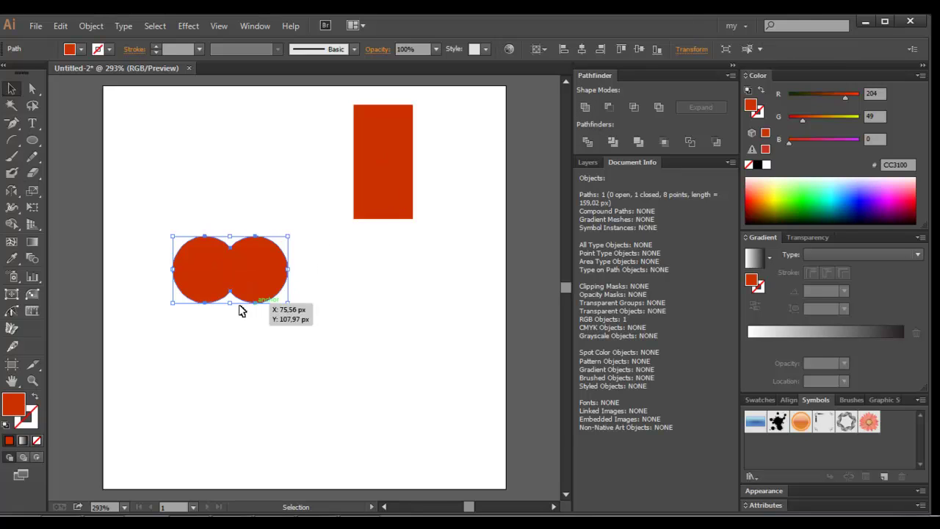
# Delete the two bottom anchors and pull a sharp-corner bottom point down into a heart tip.
pyautogui.press('p')
pyautogui.click(205, 302)
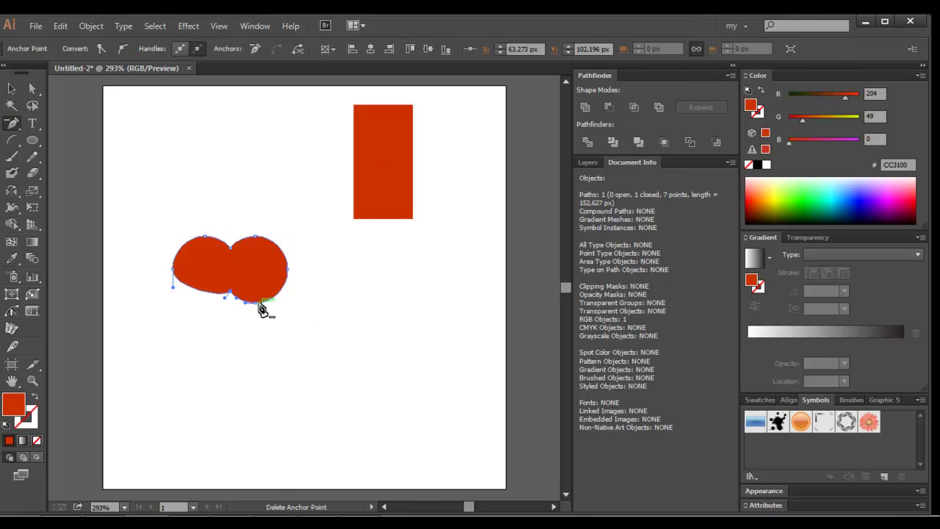
pyautogui.click(256, 302)
pyautogui.press('a')
pyautogui.click(224, 298)
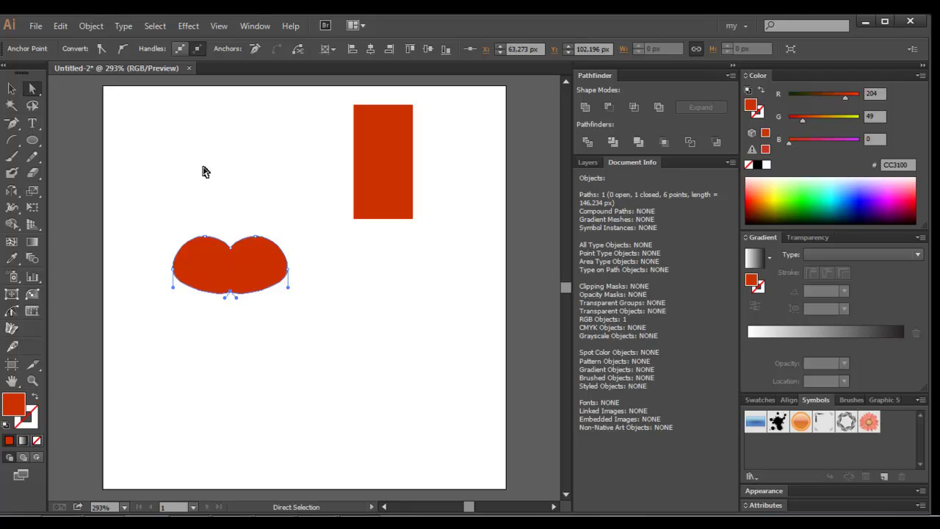
pyautogui.click(102, 49)
pyautogui.moveTo(230, 290); pyautogui.dragTo(233, 348)
# Refine the heart's lower left and right curves, then move it toward the artboard's bottom-left.
pyautogui.moveTo(174, 287); pyautogui.dragTo(175, 296)
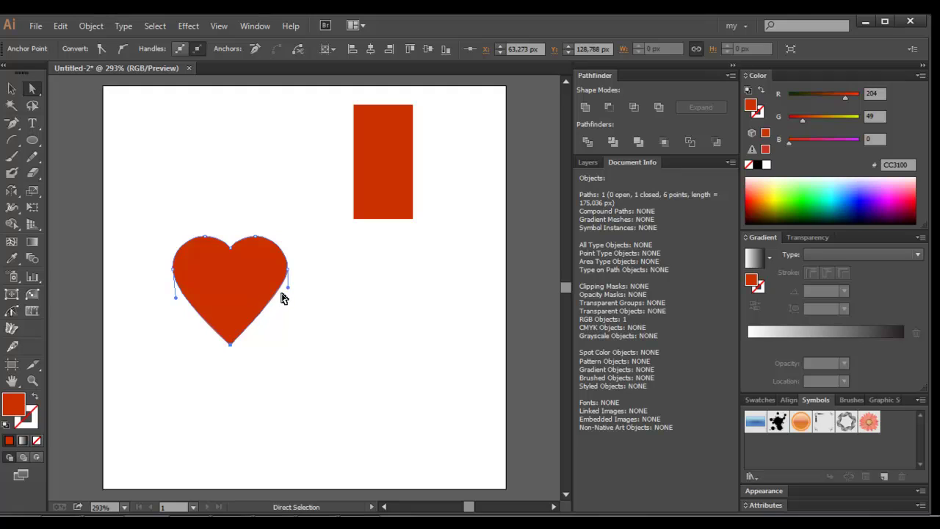
pyautogui.moveTo(287, 287); pyautogui.dragTo(290, 305)
pyautogui.click(296, 305)
pyautogui.click(179, 294)
pyautogui.click(174, 269)
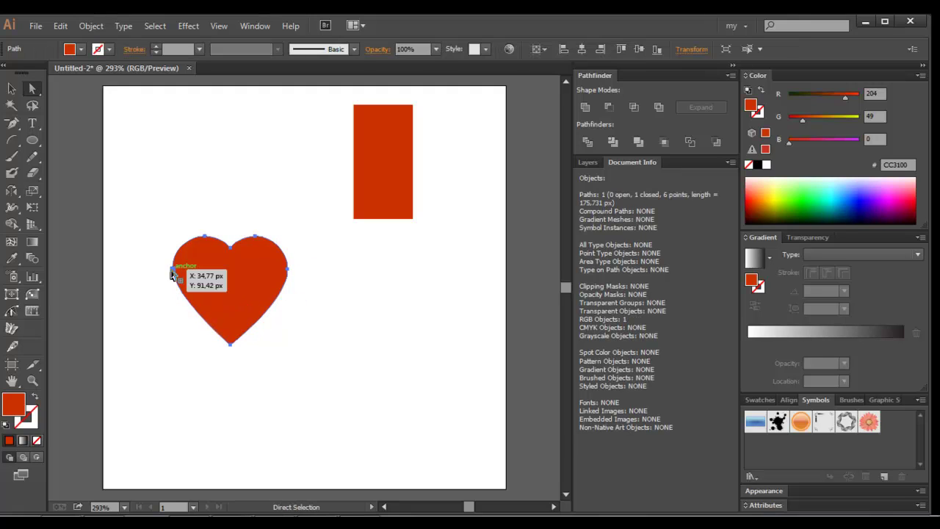
pyautogui.moveTo(176, 304); pyautogui.dragTo(176, 309)
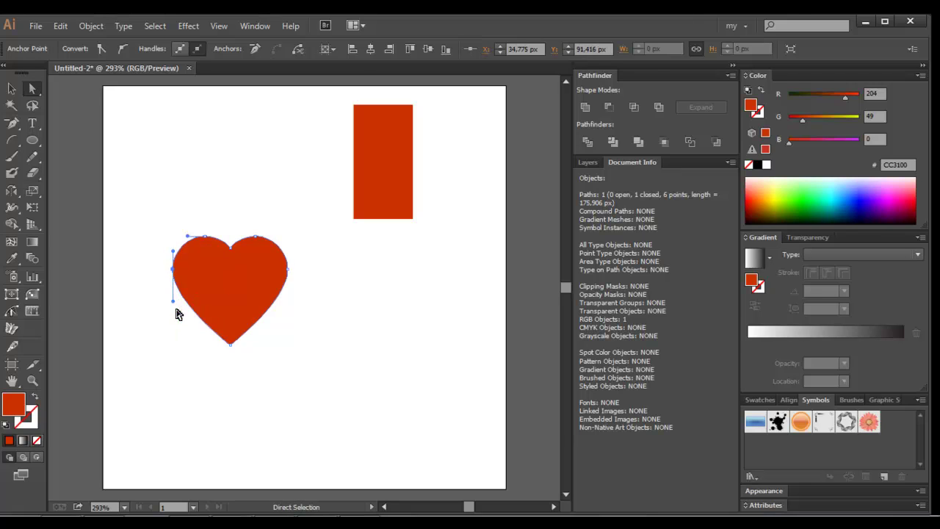
pyautogui.click(183, 327)
pyautogui.scroll(-3, 184, 329)
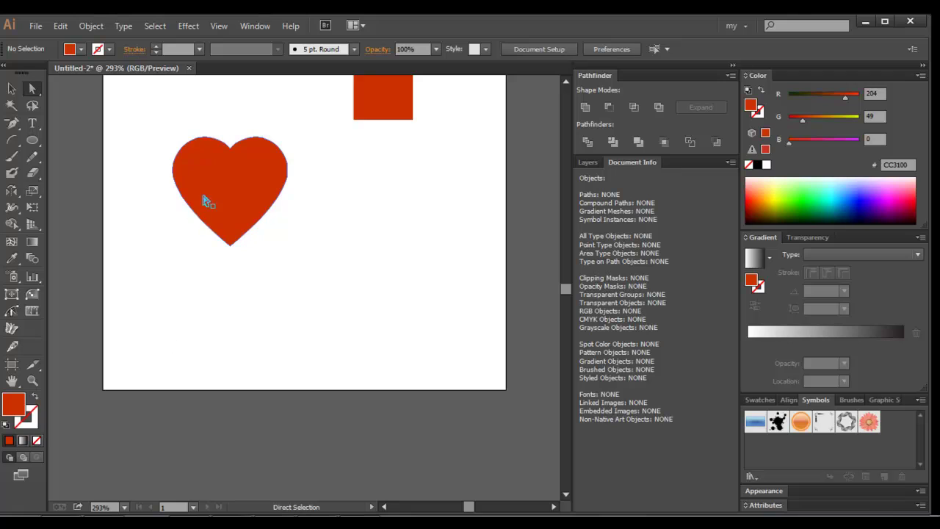
pyautogui.moveTo(206, 198); pyautogui.dragTo(173, 382)
# Shrink the heart and move it up to the upper left.
pyautogui.press('v')
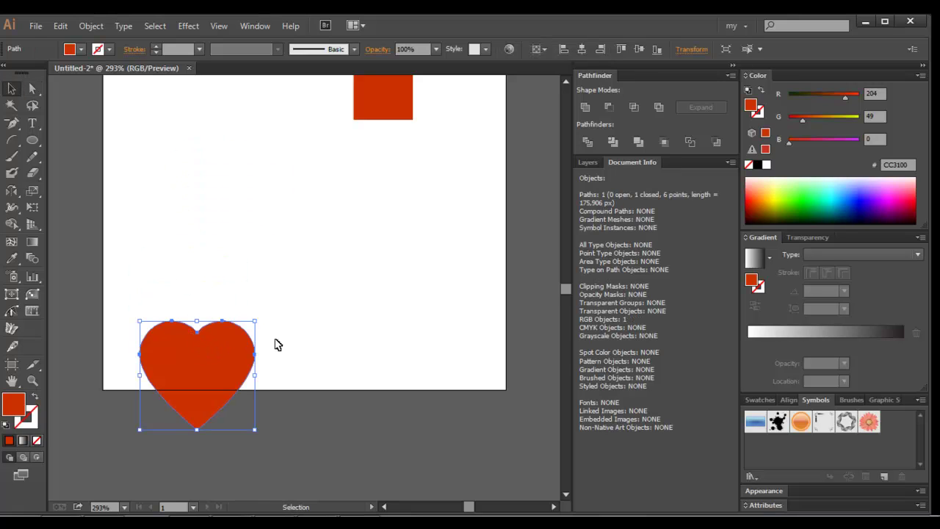
pyautogui.click(275, 341)
pyautogui.click(206, 415)
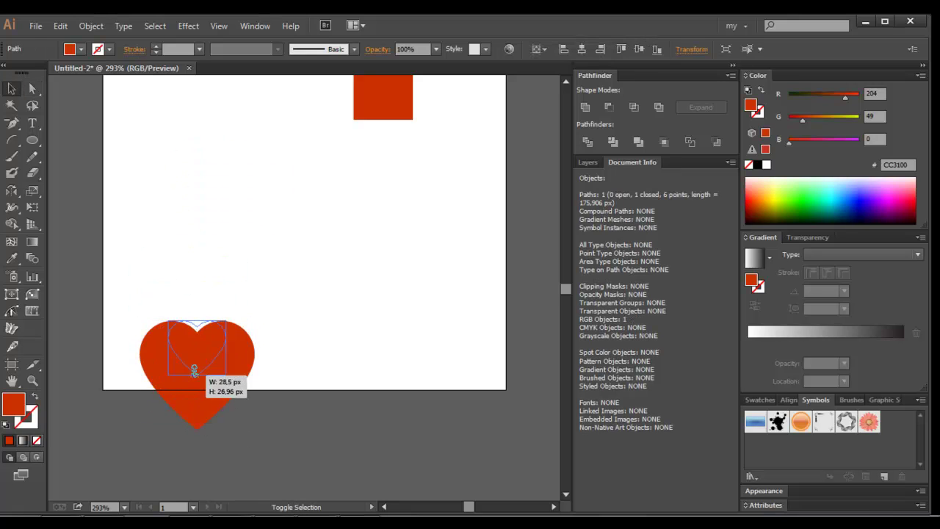
pyautogui.moveTo(197, 430)
pyautogui.mouseDown()
pyautogui.moveTo(197, 361)
pyautogui.moveTo(175, 273)
pyautogui.mouseUp()
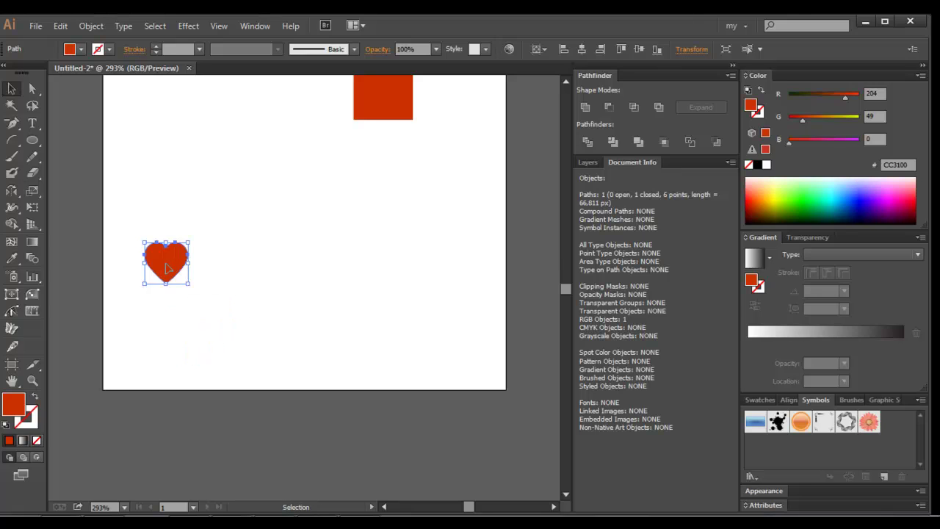
pyautogui.click(690, 50)
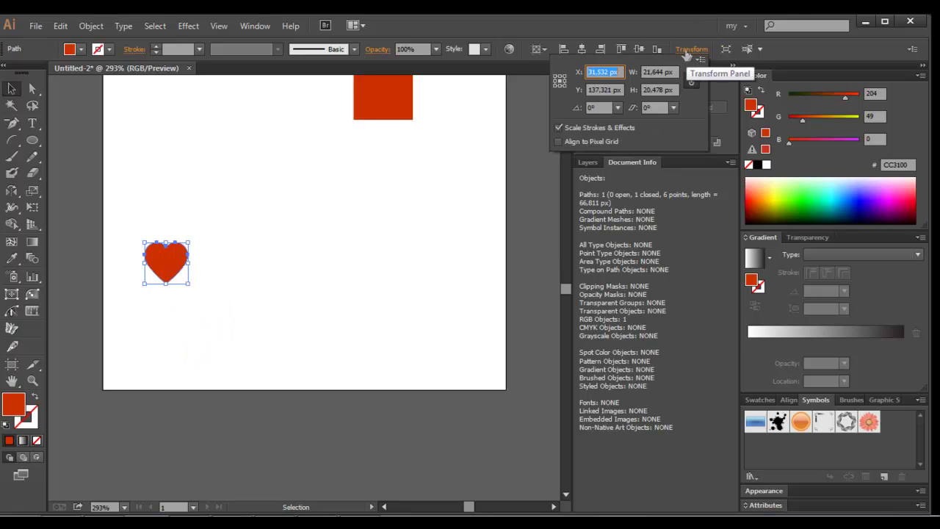
pyautogui.click(349, 227)
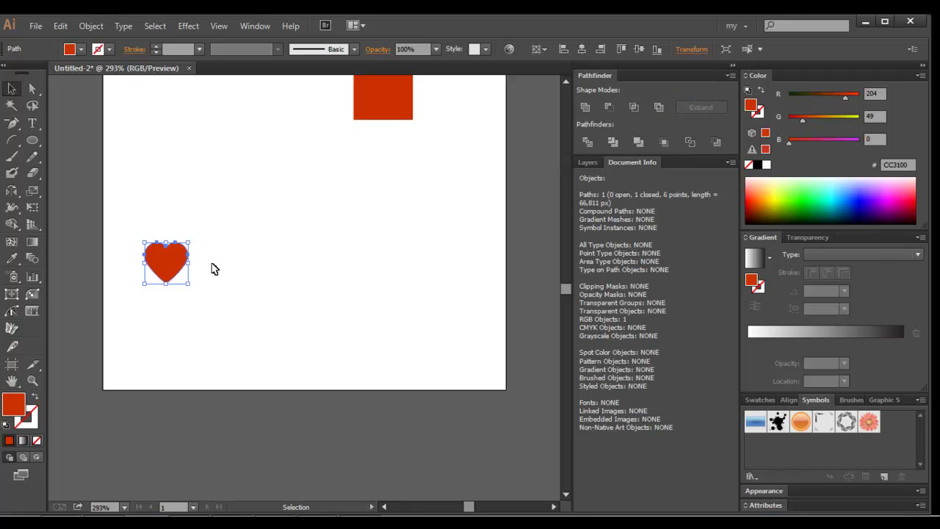
# Copy the small heart to the right and repeat with Ctrl+D to form a row.
pyautogui.click(192, 307)
pyautogui.moveTo(169, 269)
pyautogui.mouseDown()
pyautogui.moveTo(227, 269)
pyautogui.moveTo(217, 269)
pyautogui.mouseUp()
pyautogui.hotkey('ctrl', 'd')
pyautogui.hotkey('ctrl', 'd')
pyautogui.hotkey('ctrl', 'd')
pyautogui.hotkey('ctrl', 'd')
pyautogui.hotkey('ctrl', 'd')
pyautogui.hotkey('ctrl', 'd')
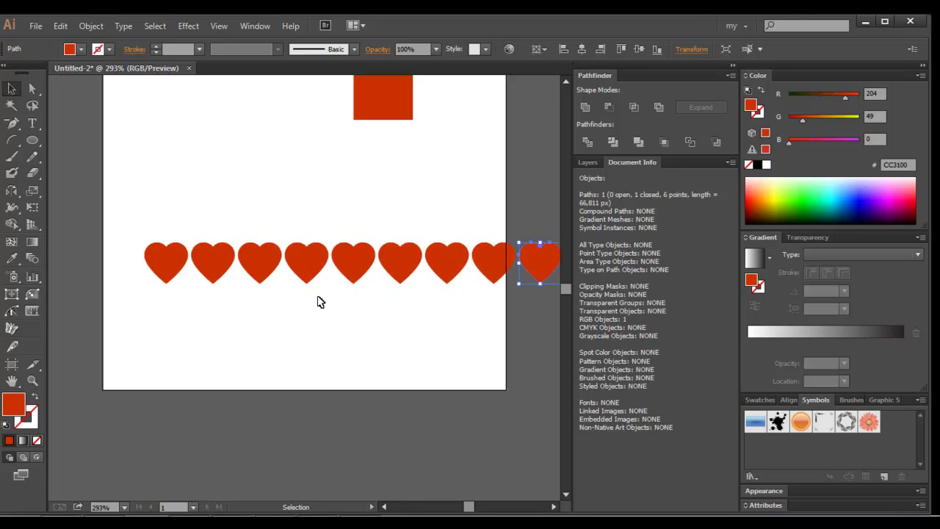
pyautogui.hotkey('ctrl', '-')
pyautogui.hotkey('ctrl', '-')
pyautogui.hotkey('ctrl', 'd')
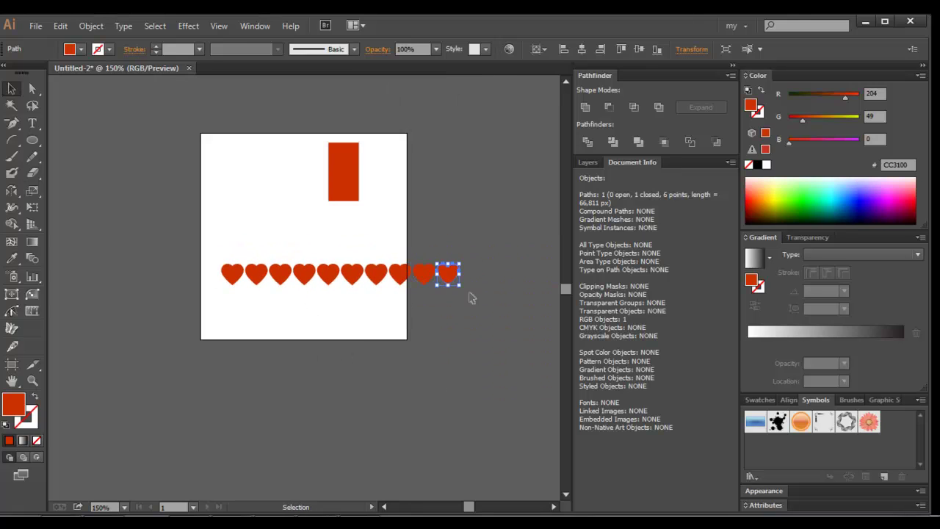
# Duplicate the heart row into offset rows, repeating until there are ten staggered rows.
pyautogui.moveTo(488, 283)
pyautogui.mouseDown()
pyautogui.moveTo(232, 276)
pyautogui.moveTo(247, 298)
pyautogui.mouseUp()
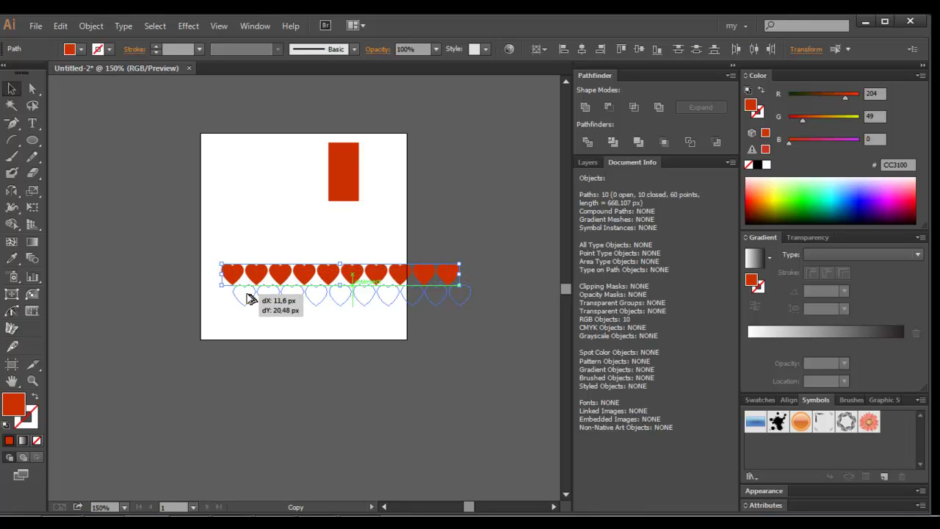
pyautogui.moveTo(247, 298); pyautogui.dragTo(247, 298)
pyautogui.click(252, 345)
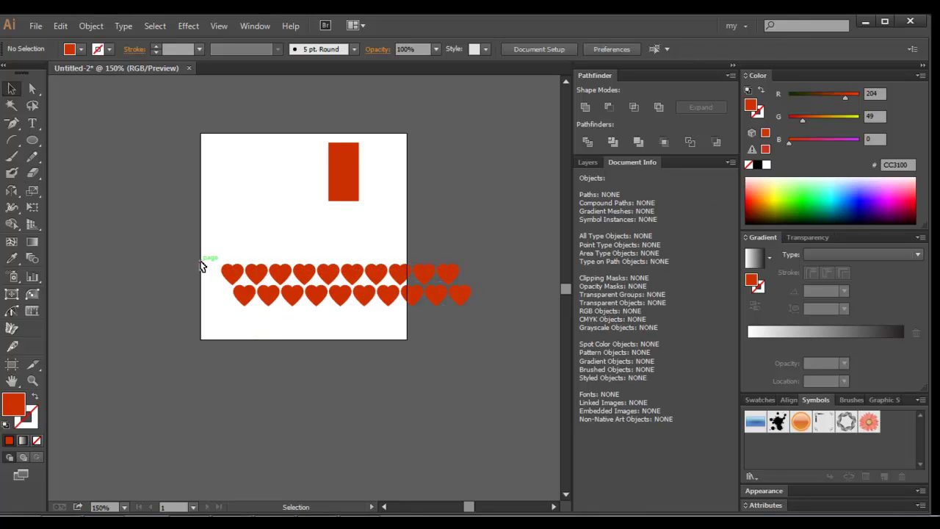
pyautogui.moveTo(215, 250); pyautogui.dragTo(481, 343)
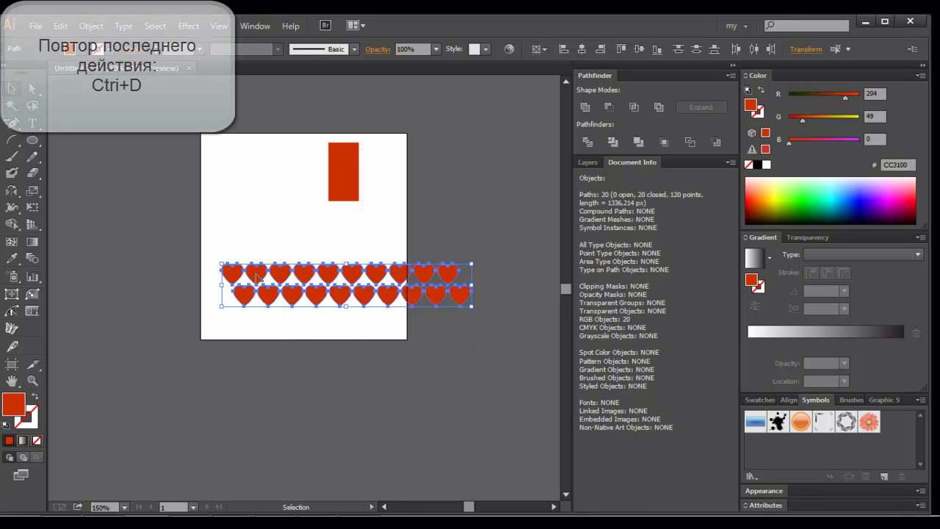
pyautogui.moveTo(260, 275); pyautogui.dragTo(255, 319)
pyautogui.hotkey('ctrl', 'd')
pyautogui.hotkey('ctrl', 'd')
pyautogui.hotkey('ctrl', 'd')
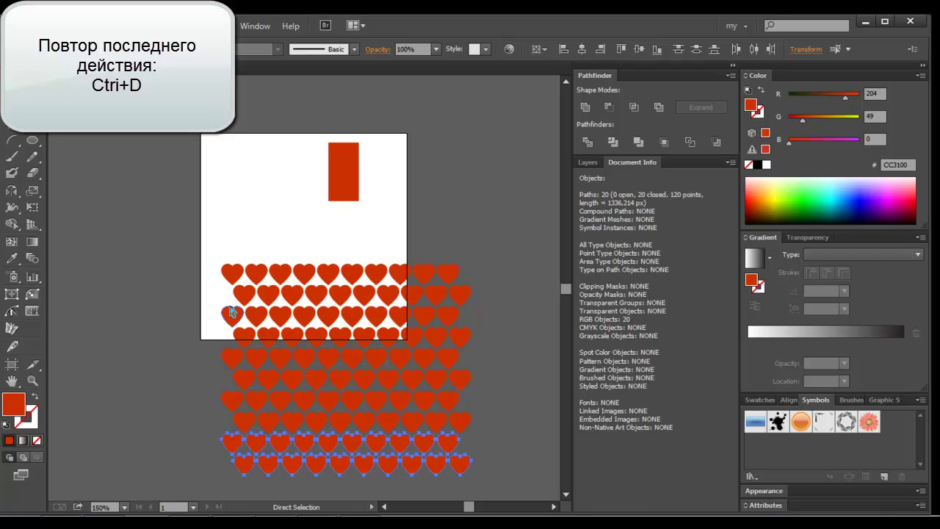
# Group all the hearts and save the group as a new symbol.
pyautogui.moveTo(206, 263)
pyautogui.mouseDown()
pyautogui.moveTo(465, 455)
pyautogui.moveTo(763, 457)
pyautogui.mouseUp()
pyautogui.hotkey('ctrl', 'g')
pyautogui.press('v')
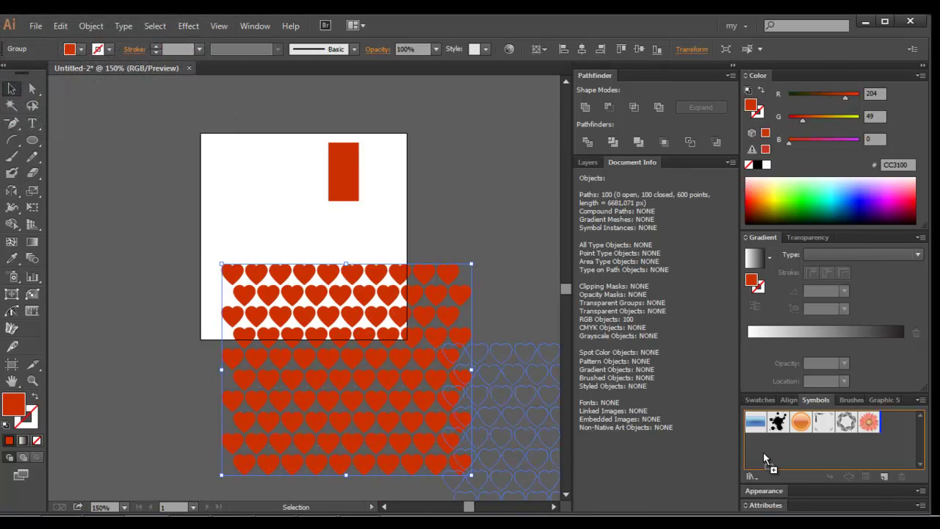
pyautogui.click(478, 339)
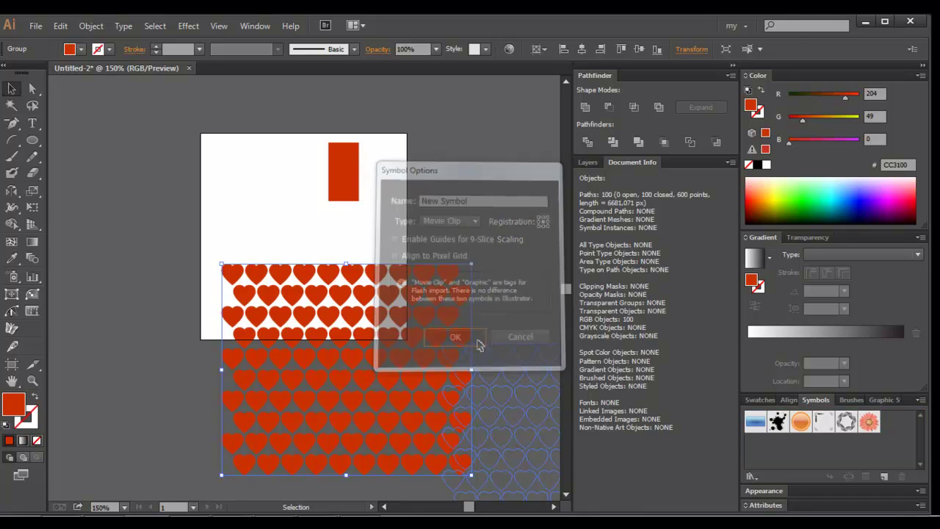
pyautogui.click(400, 203)
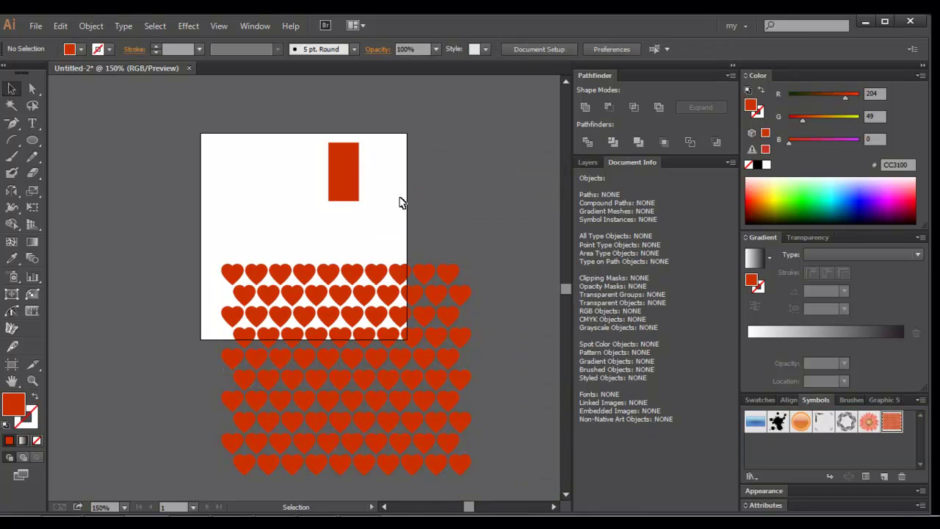
pyautogui.click(343, 175)
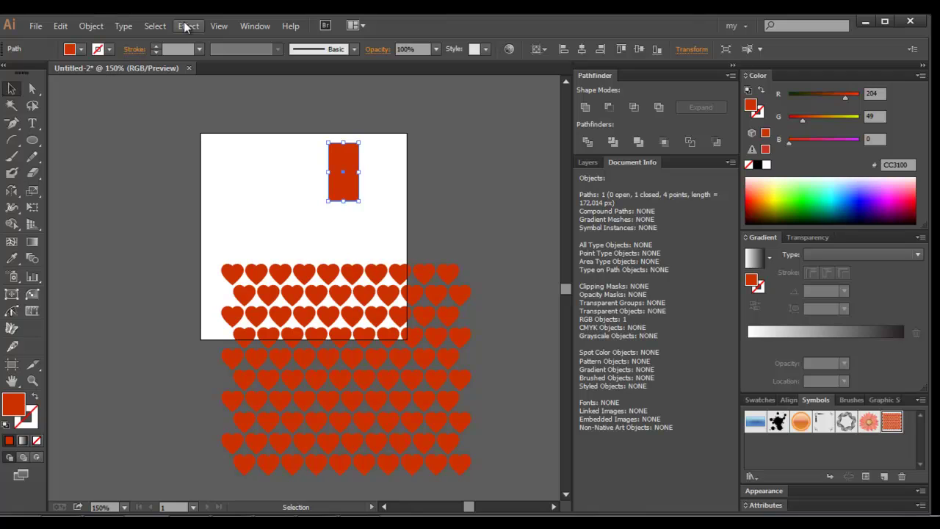
# Preview a 3D Revolve on the rectangle, cancel it, and change the fill to FFB915.
pyautogui.click(187, 27)
pyautogui.moveTo(220, 104)
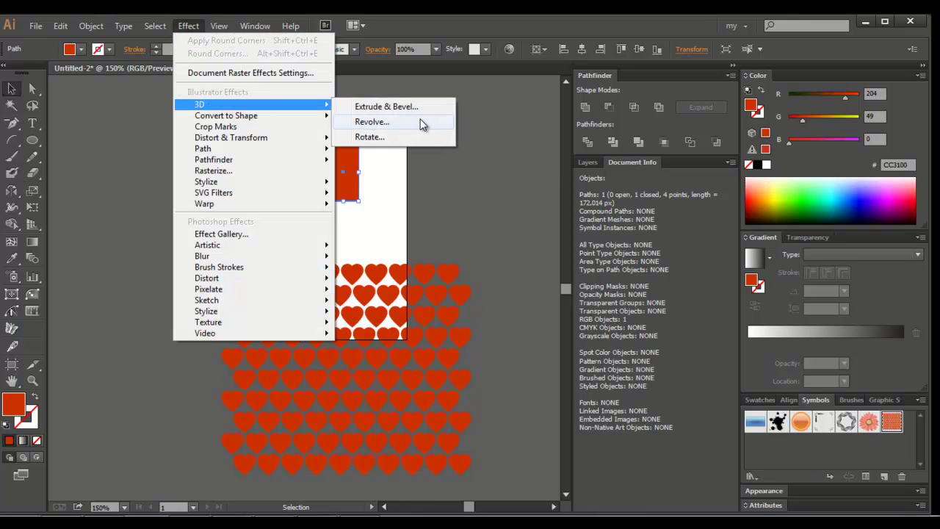
pyautogui.click(416, 121)
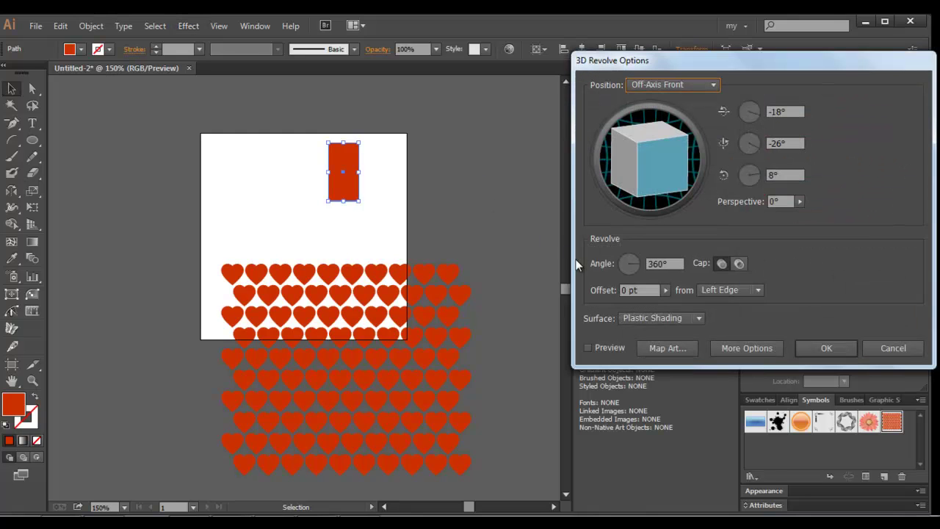
pyautogui.click(588, 347)
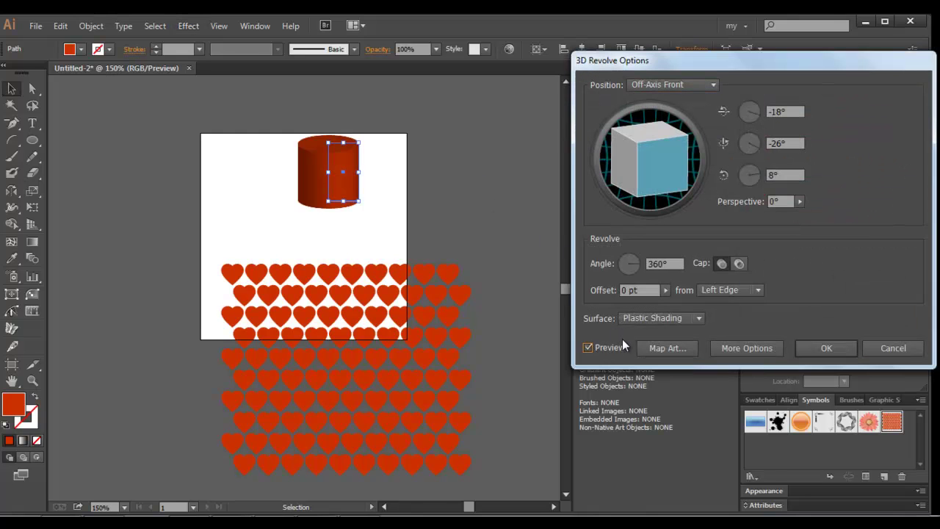
pyautogui.click(864, 348)
pyautogui.click(768, 192)
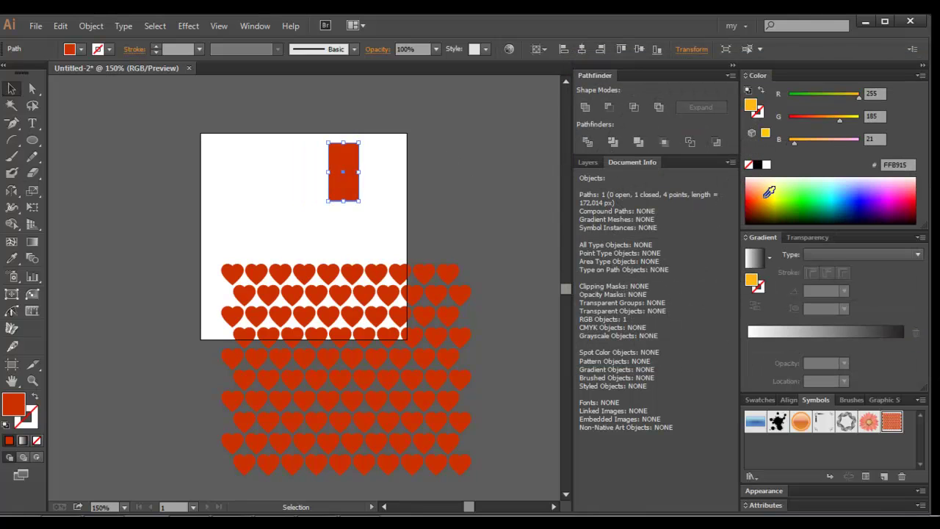
# Apply Effect > 3D > Revolve to the yellow rectangle with Preview on.
pyautogui.click(188, 25)
pyautogui.moveTo(221, 104)
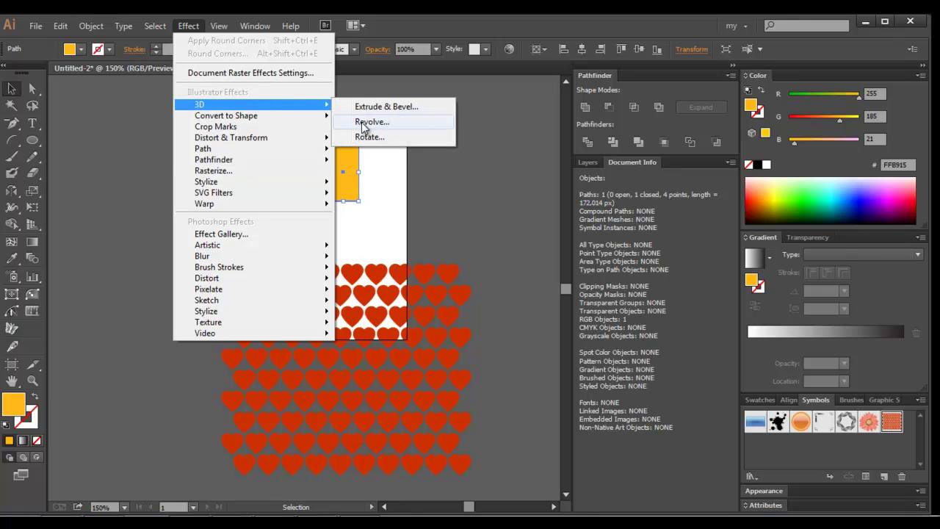
pyautogui.click(363, 122)
pyautogui.click(603, 348)
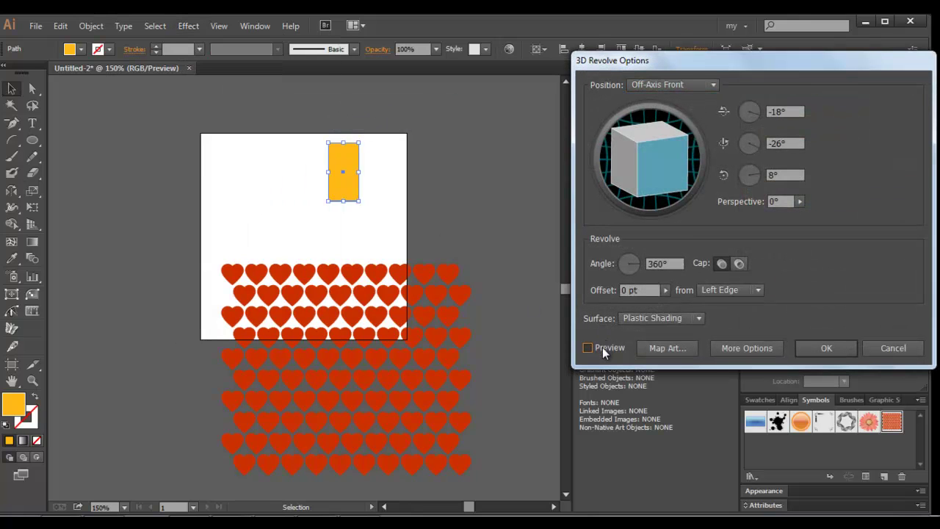
# Set the revolve rotation to -9°, 0°, 0° so the cylinder tilts forward showing its top.
pyautogui.click(790, 176)
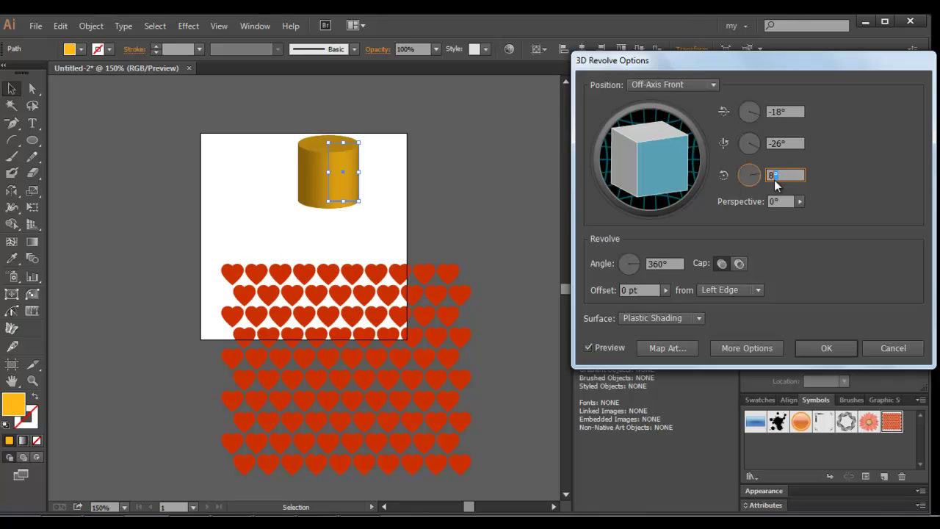
pyautogui.write('0')
pyautogui.doubleClick(797, 143)
pyautogui.write('0')
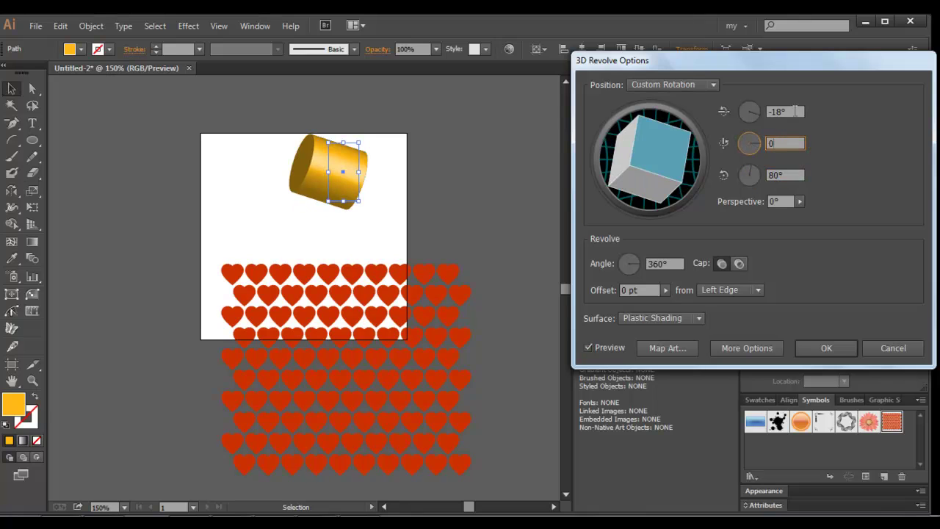
pyautogui.click(795, 112)
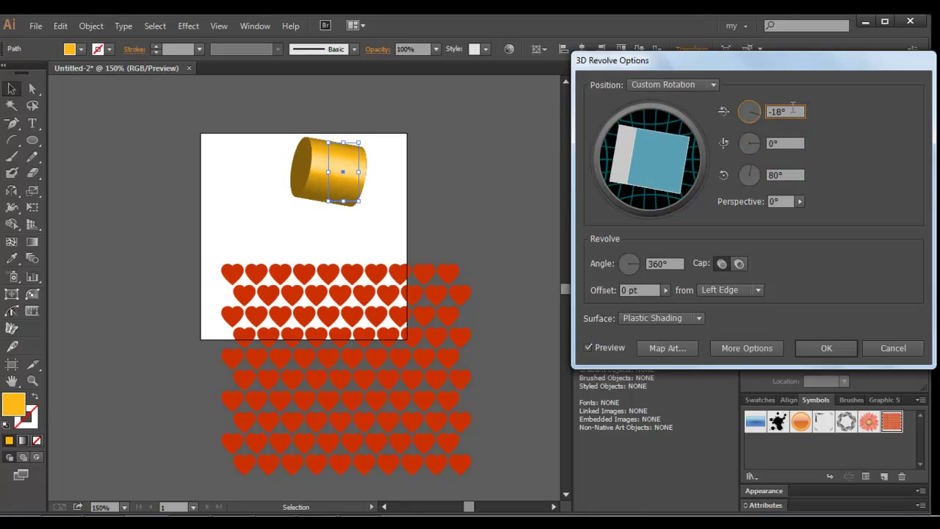
pyautogui.write('0')
pyautogui.click(787, 142)
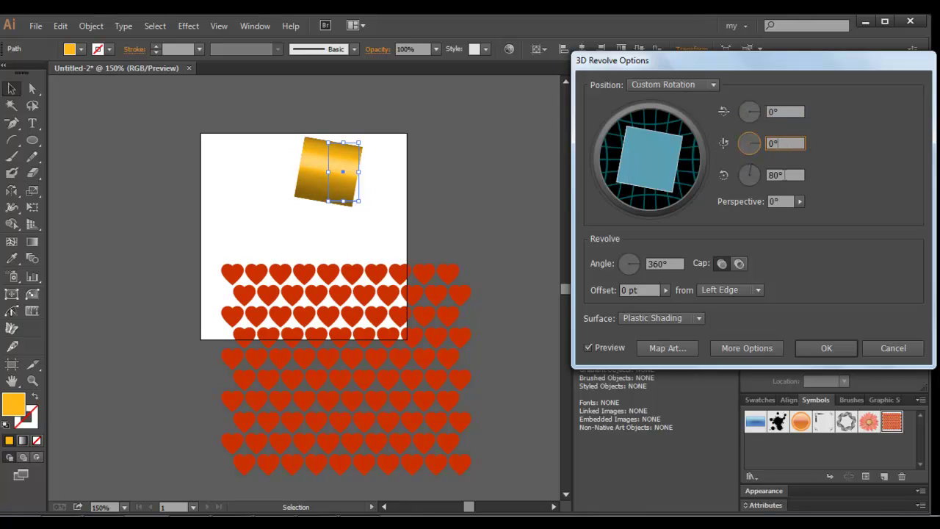
pyautogui.press('Tab')
pyautogui.write('0')
pyautogui.click(792, 143)
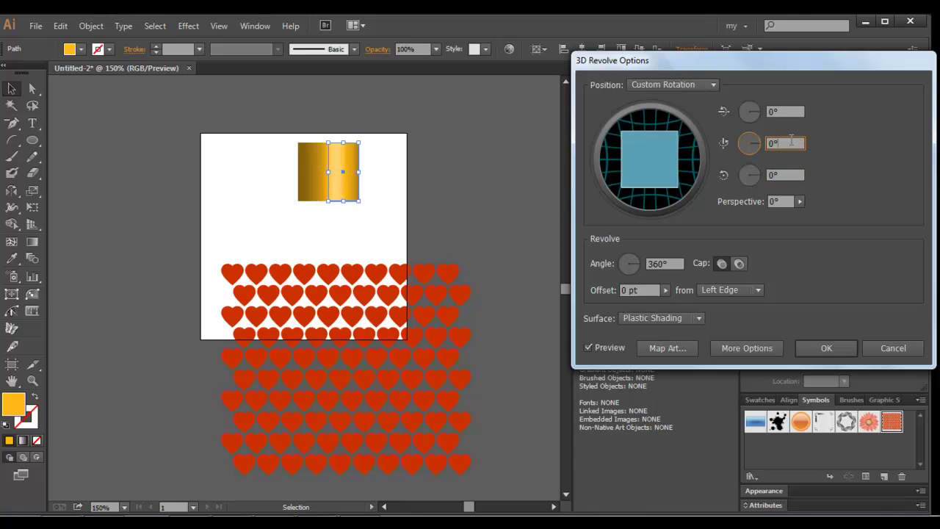
pyautogui.moveTo(666, 138); pyautogui.dragTo(666, 149)
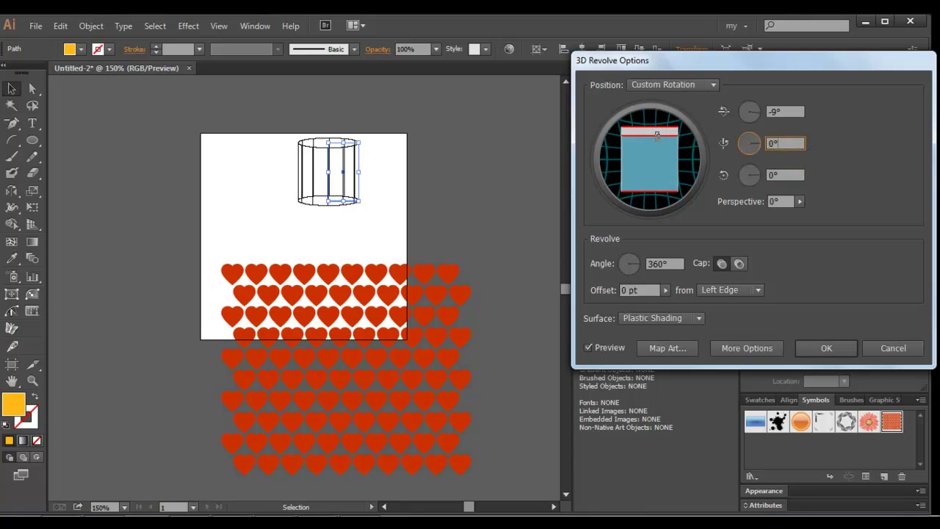
# In Map Art, map New Symbol onto surface 3 of 3 with Scale to Fit.
pyautogui.click(661, 349)
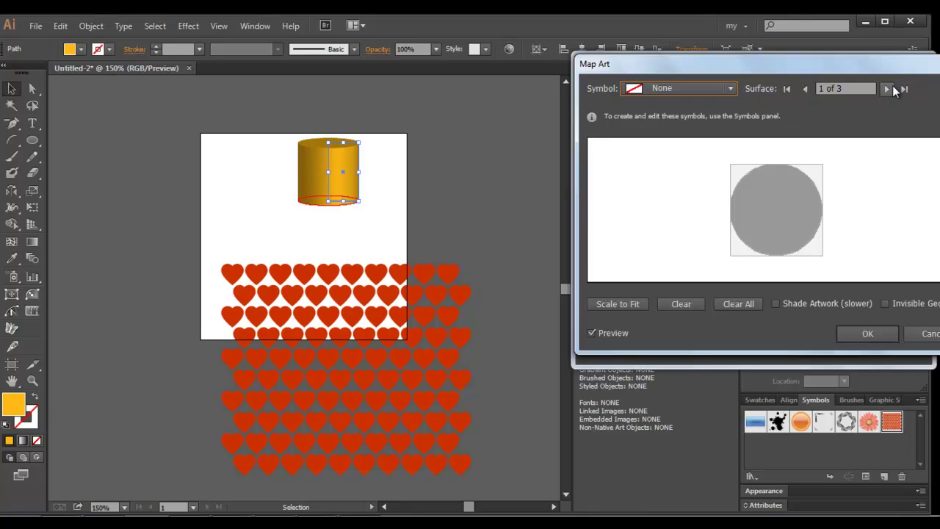
pyautogui.click(891, 87)
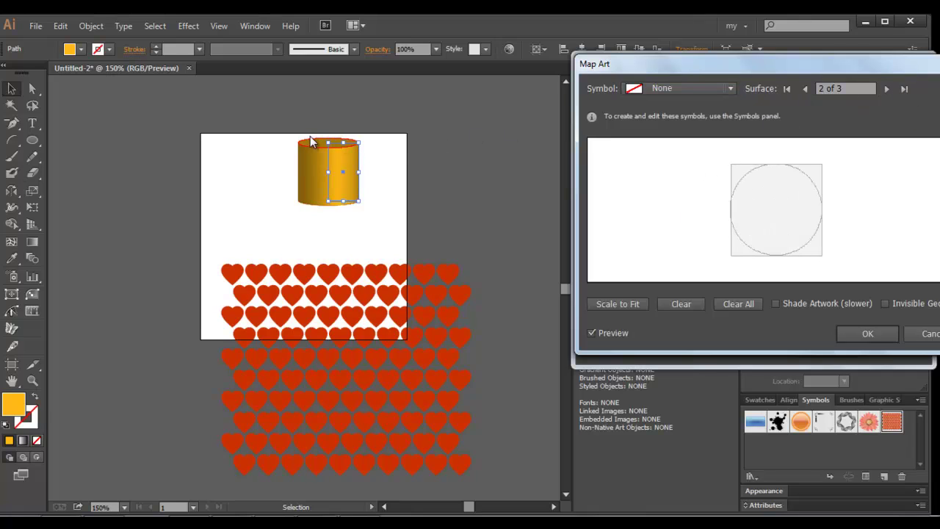
pyautogui.click(886, 89)
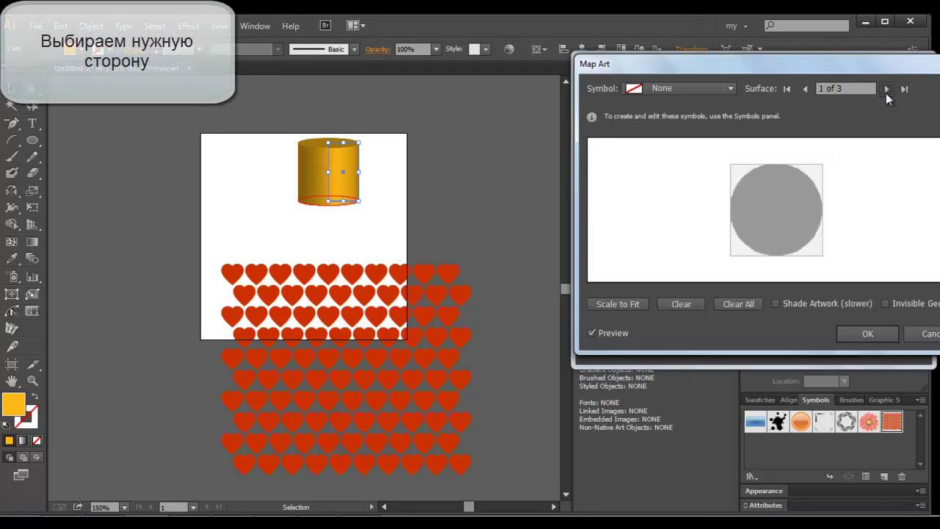
pyautogui.click(886, 89)
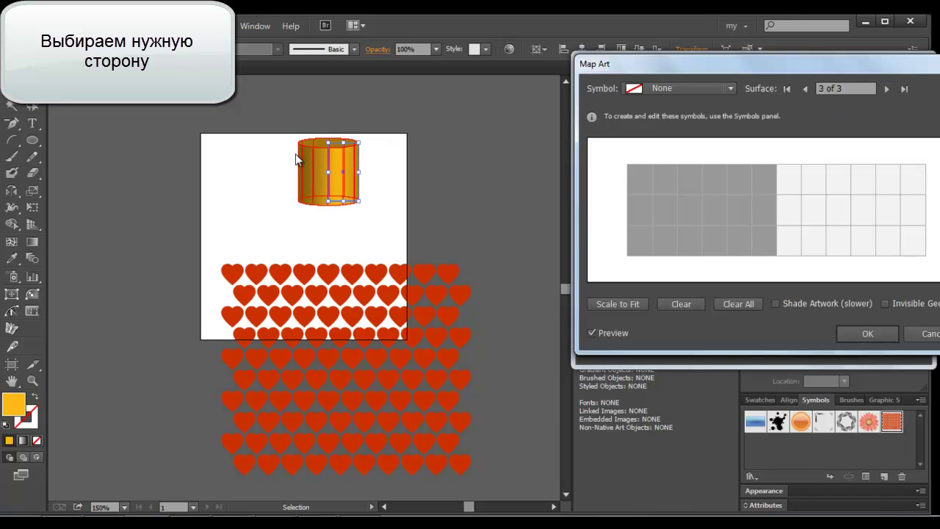
pyautogui.click(728, 91)
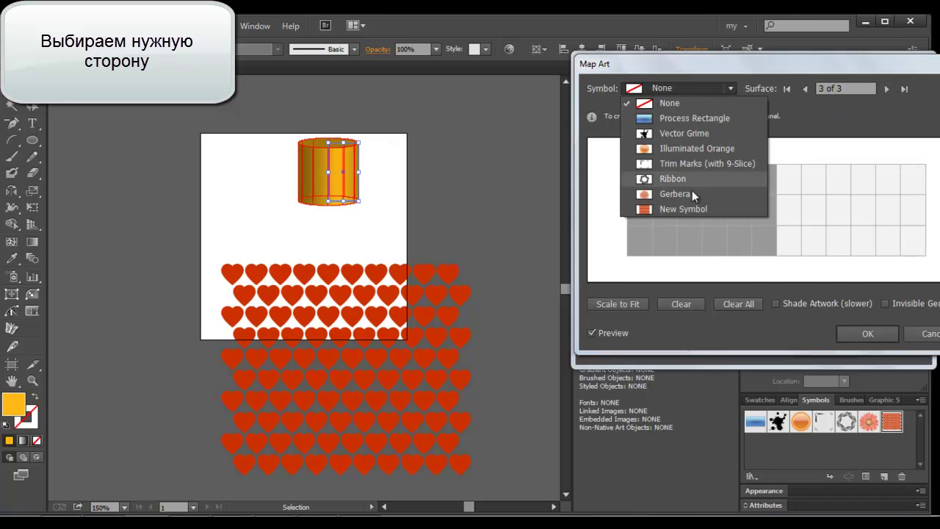
pyautogui.click(670, 207)
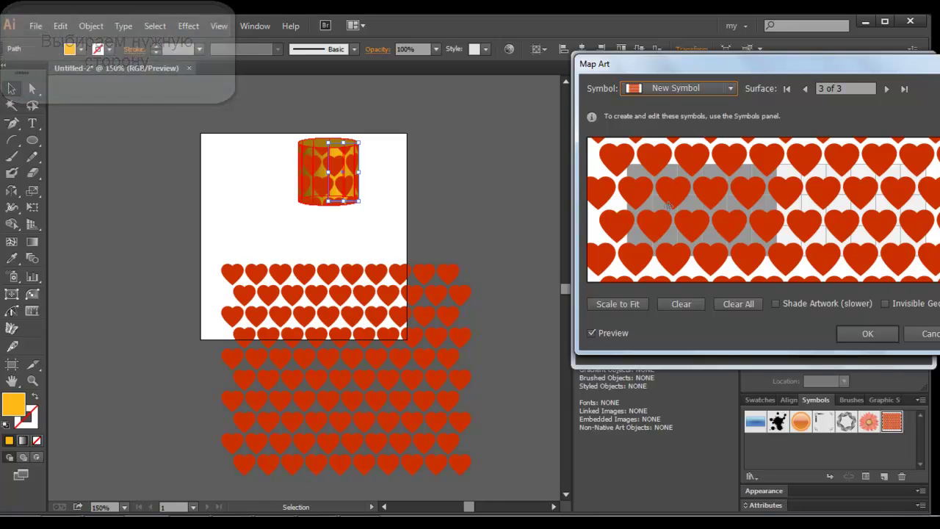
pyautogui.click(616, 306)
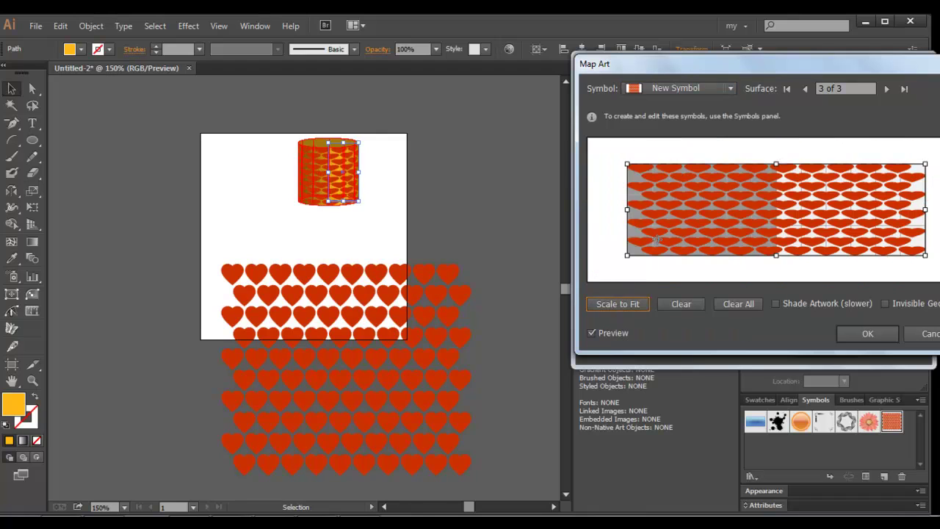
# Resize the heart artwork to cover the cylinder's side and confirm the mapping.
pyautogui.moveTo(625, 212); pyautogui.dragTo(775, 212)
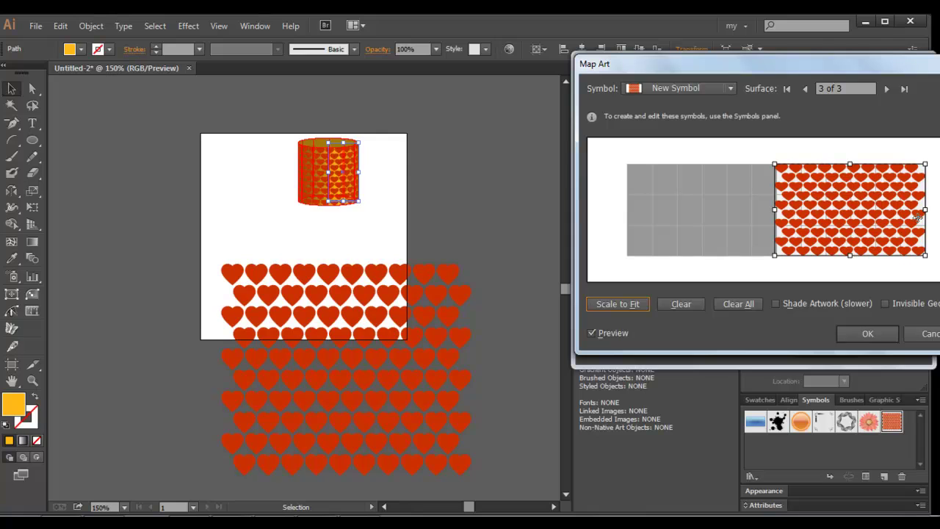
pyautogui.moveTo(927, 212); pyautogui.dragTo(905, 210)
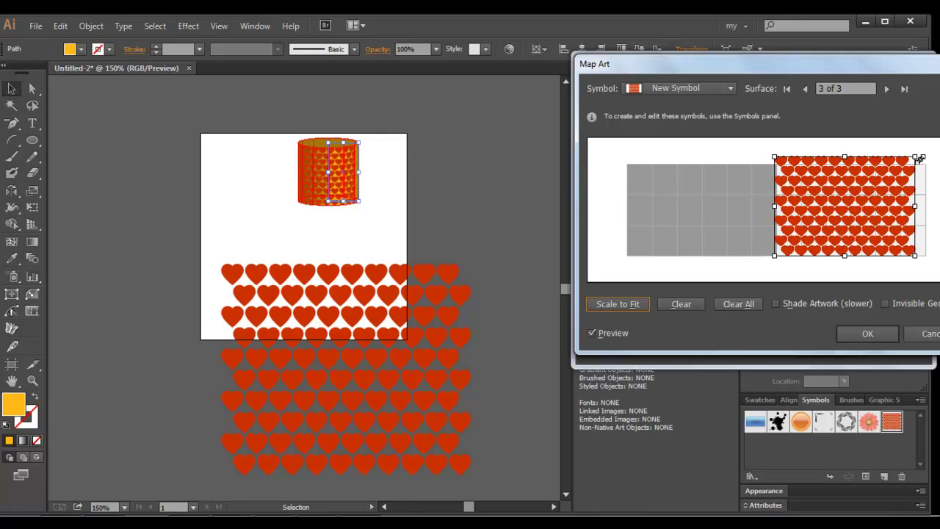
pyautogui.moveTo(904, 166); pyautogui.dragTo(932, 145)
pyautogui.moveTo(889, 210); pyautogui.dragTo(895, 211)
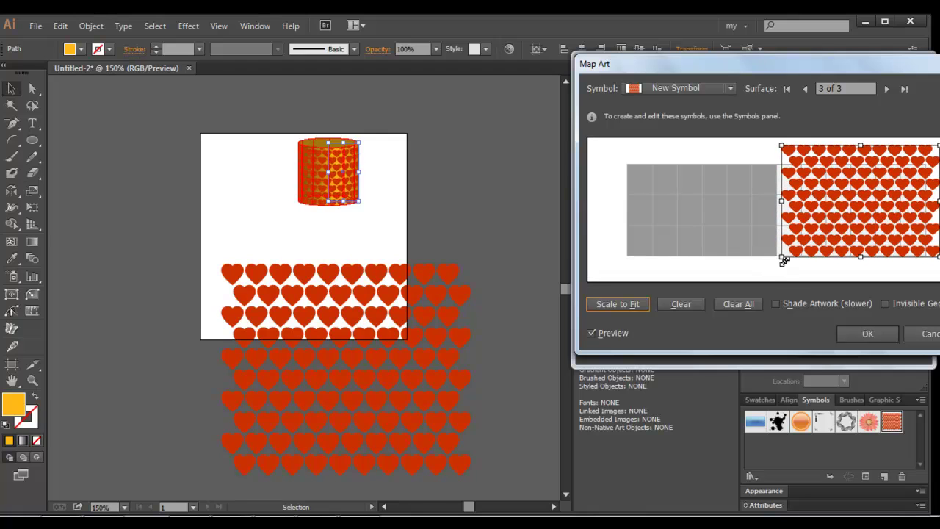
pyautogui.moveTo(781, 258)
pyautogui.mouseDown()
pyautogui.moveTo(761, 272)
pyautogui.moveTo(784, 263)
pyautogui.mouseUp()
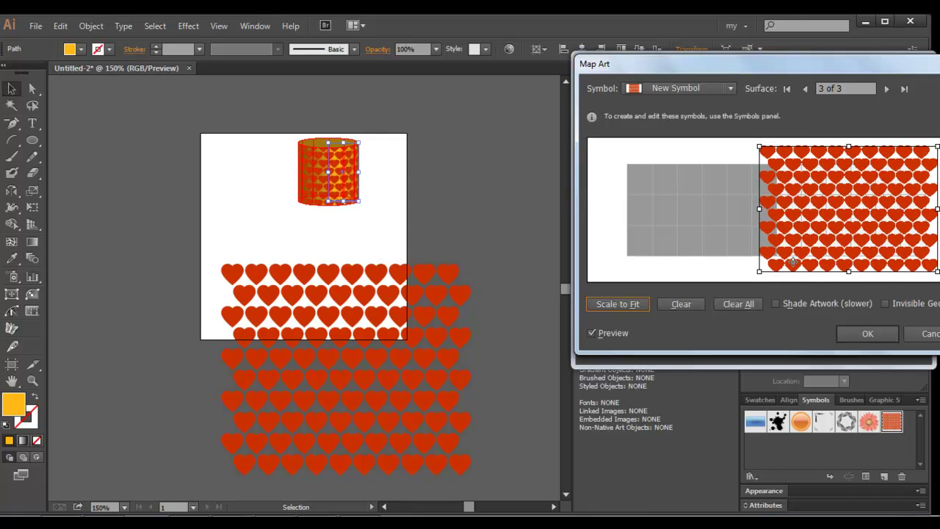
pyautogui.click(860, 334)
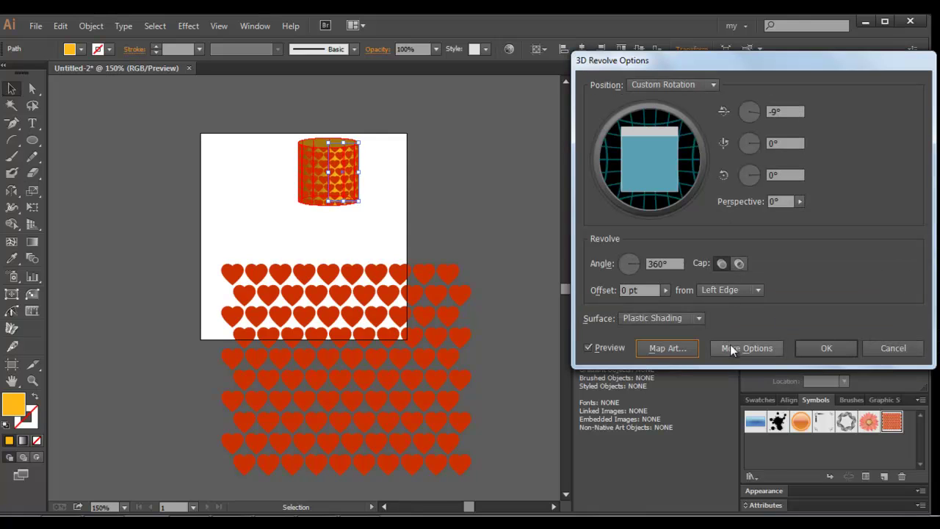
# Apply the 3D Revolve, zoom in on the cylinder, and run Object > Expand Appearance.
pyautogui.click(826, 348)
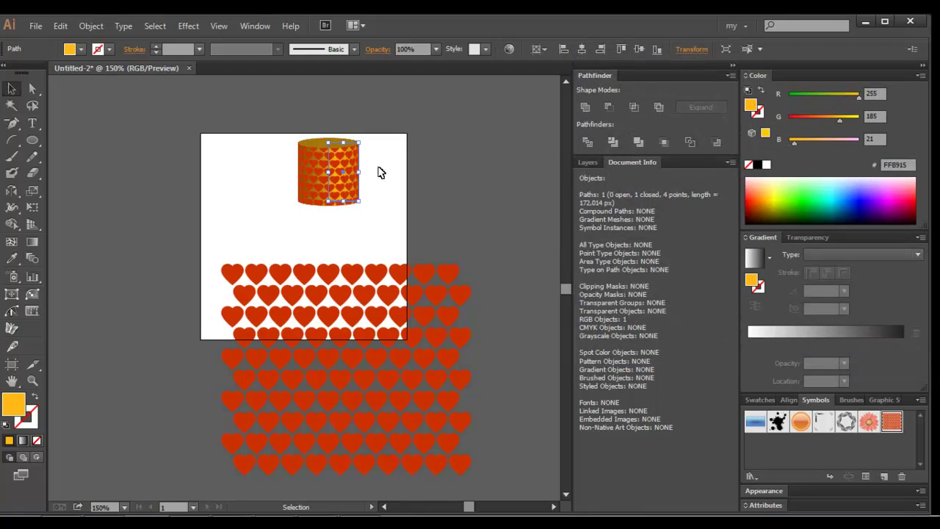
pyautogui.press('z')
pyautogui.moveTo(375, 134); pyautogui.dragTo(266, 223)
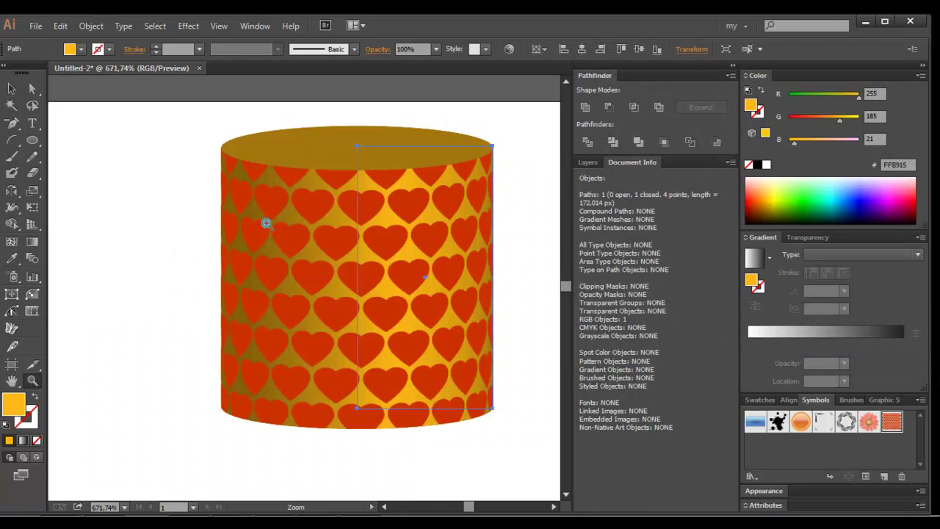
pyautogui.press('v')
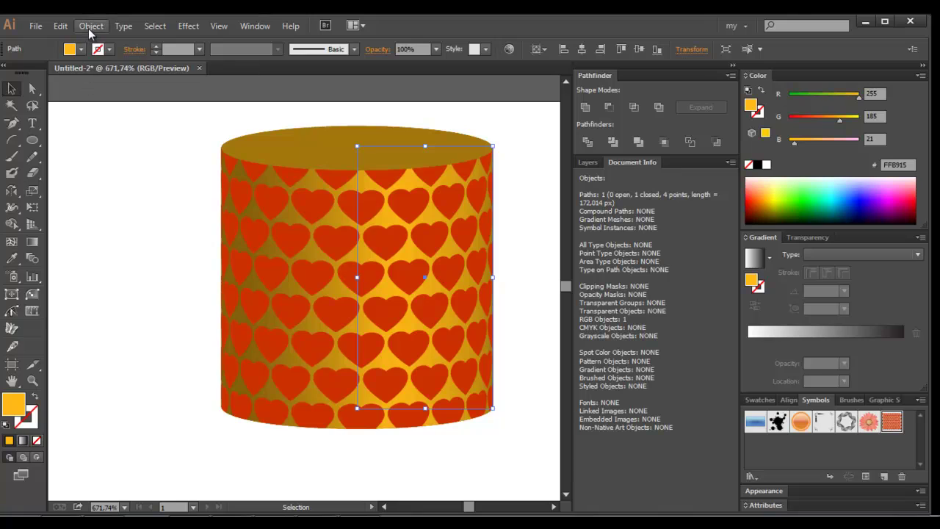
pyautogui.click(91, 26)
pyautogui.click(134, 193)
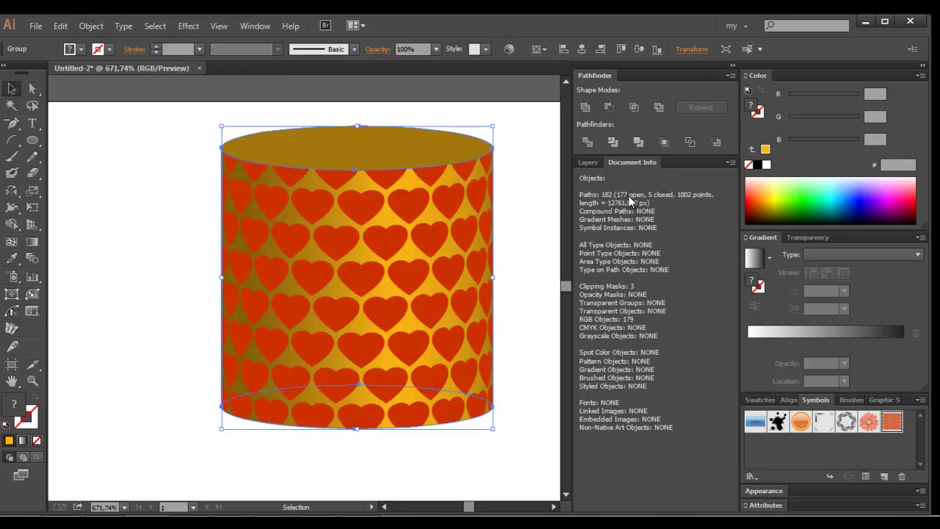
# Ungroup the expanded cylinder artwork.
pyautogui.rightClick(373, 193)
pyautogui.click(391, 272)
pyautogui.click(150, 157)
pyautogui.click(273, 218)
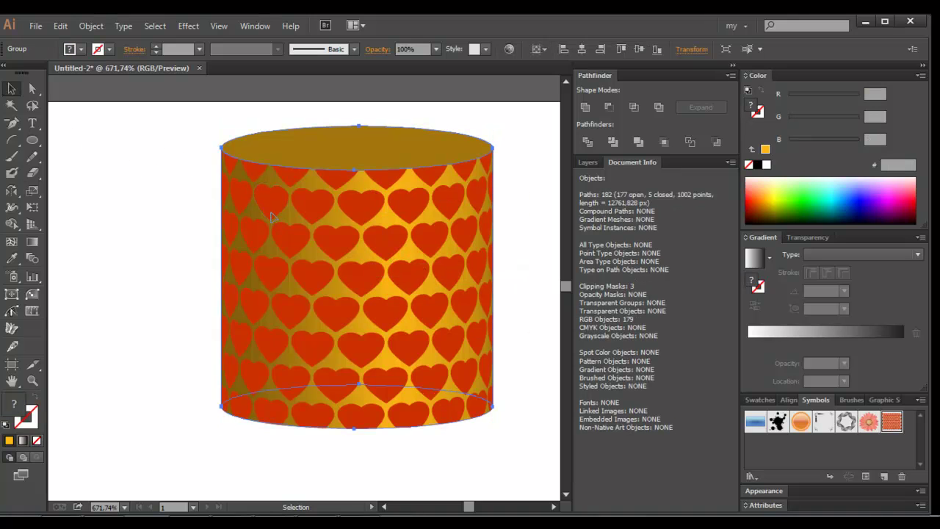
pyautogui.rightClick(273, 213)
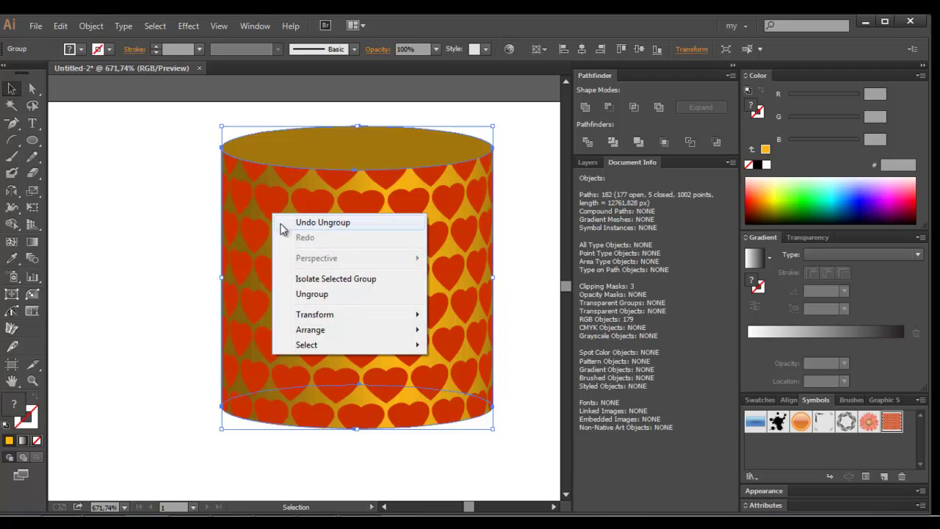
pyautogui.click(294, 295)
# Unite the lid ellipse group into a single path with Pathfinder.
pyautogui.click(266, 213)
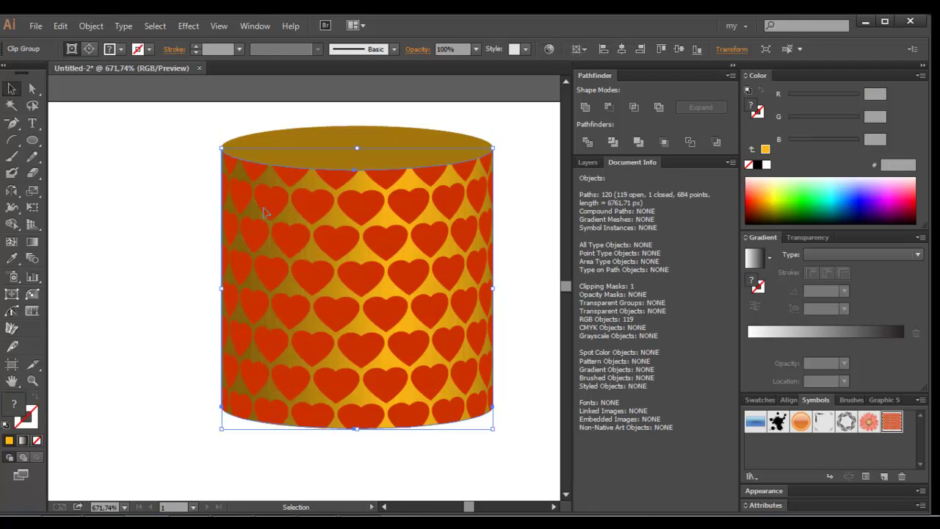
pyautogui.click(278, 151)
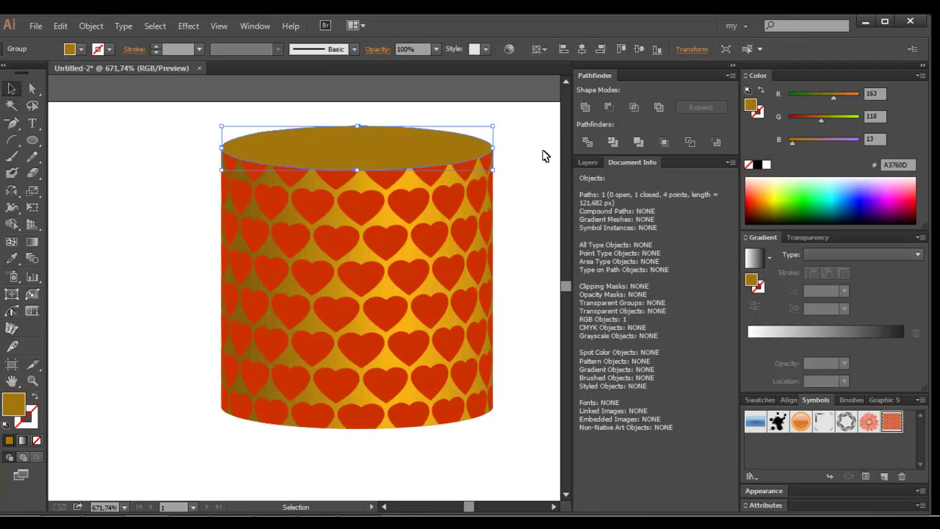
pyautogui.click(585, 110)
pyautogui.moveTo(451, 211); pyautogui.dragTo(452, 237)
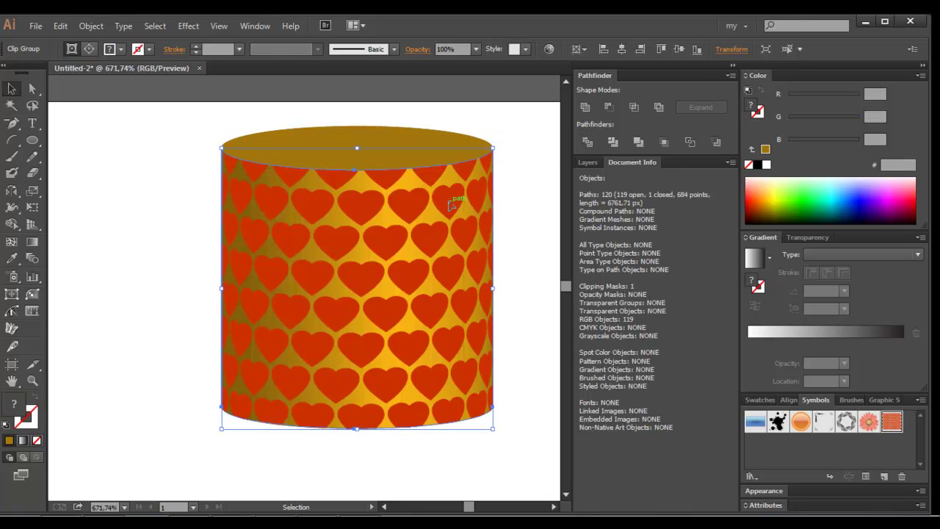
# Release the heart pattern's clipping mask and select the red hearts group.
pyautogui.hotkey('ctrl', 'z')
pyautogui.rightClick(446, 212)
pyautogui.click(476, 287)
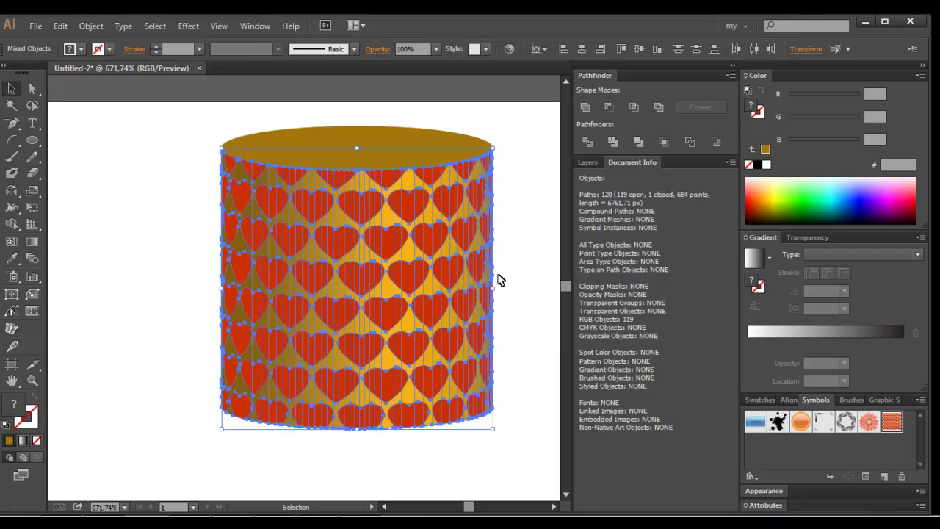
pyautogui.click(534, 252)
pyautogui.click(382, 243)
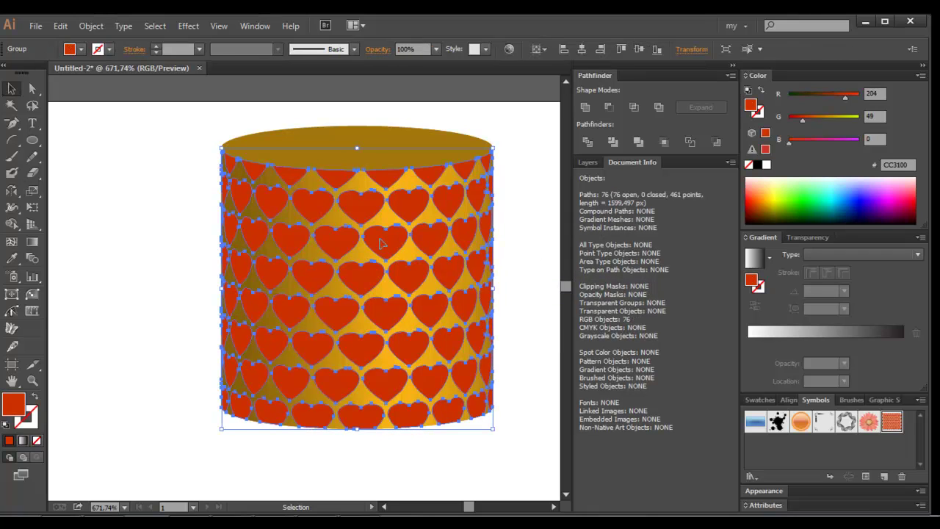
pyautogui.moveTo(381, 244); pyautogui.dragTo(382, 261)
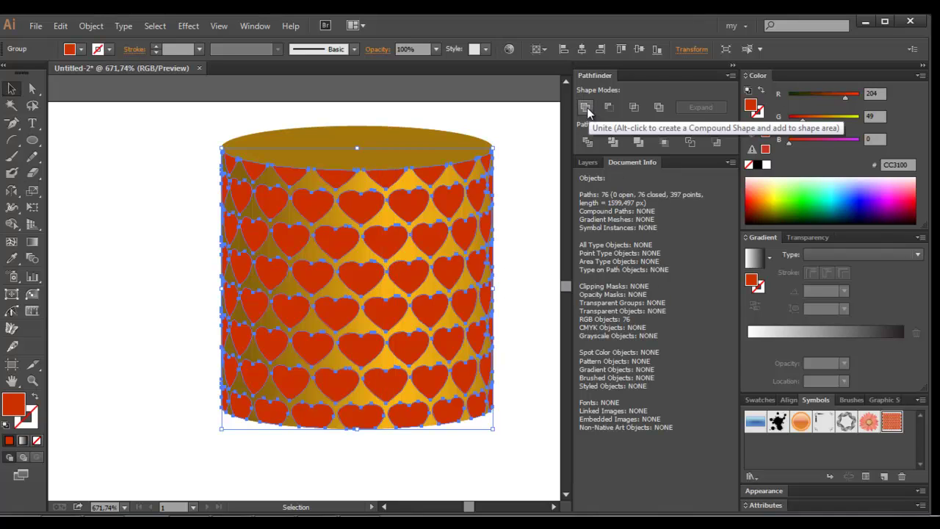
pyautogui.hotkey('ctrl', 'z')
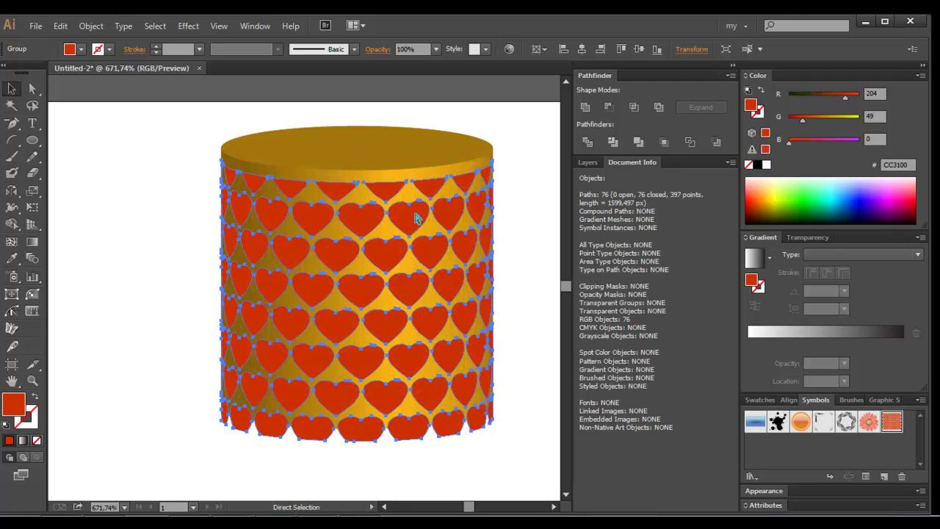
pyautogui.hotkey('ctrl', 'shift', 'z')
# Lock the heart pattern group with Object > Lock > Selection.
pyautogui.moveTo(526, 222); pyautogui.dragTo(178, 288)
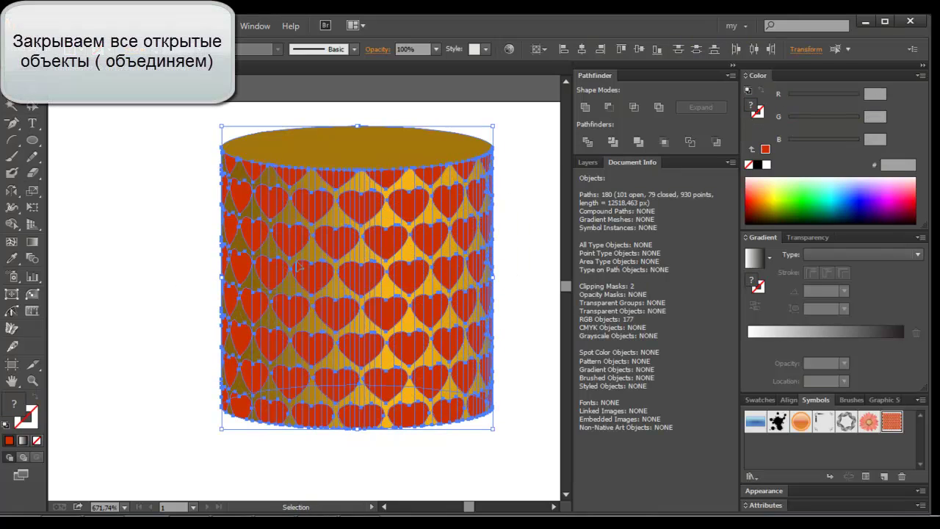
pyautogui.keyDown('shift'); pyautogui.click(250, 240); pyautogui.keyUp('shift')
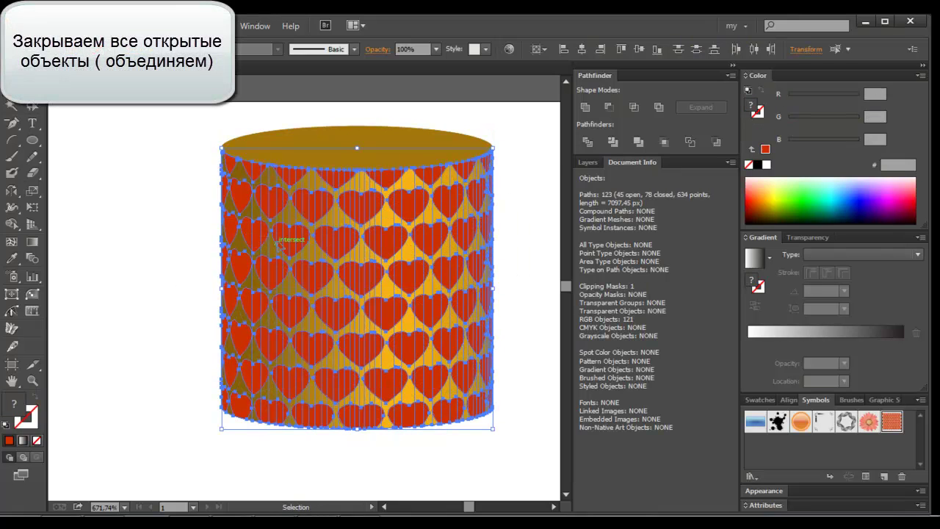
pyautogui.moveTo(238, 202); pyautogui.dragTo(242, 271)
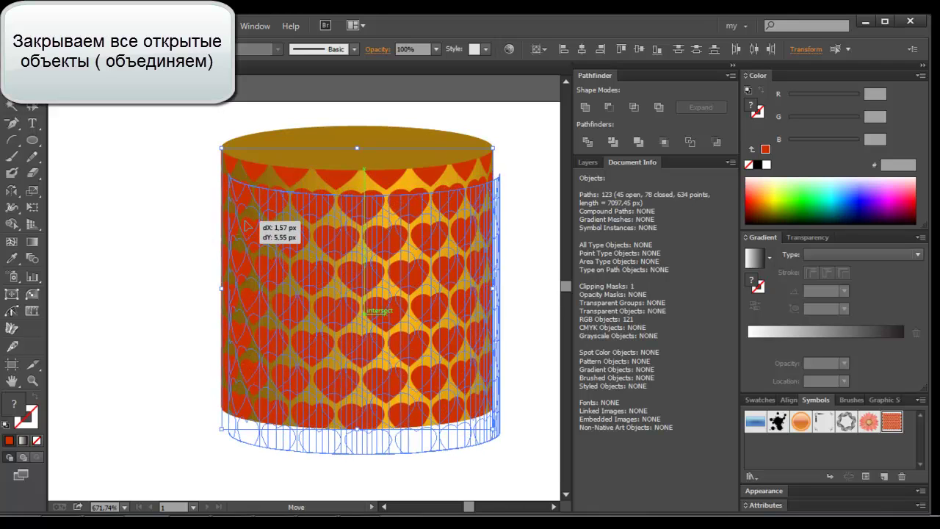
pyautogui.hotkey('ctrl', 'z')
pyautogui.click(215, 208)
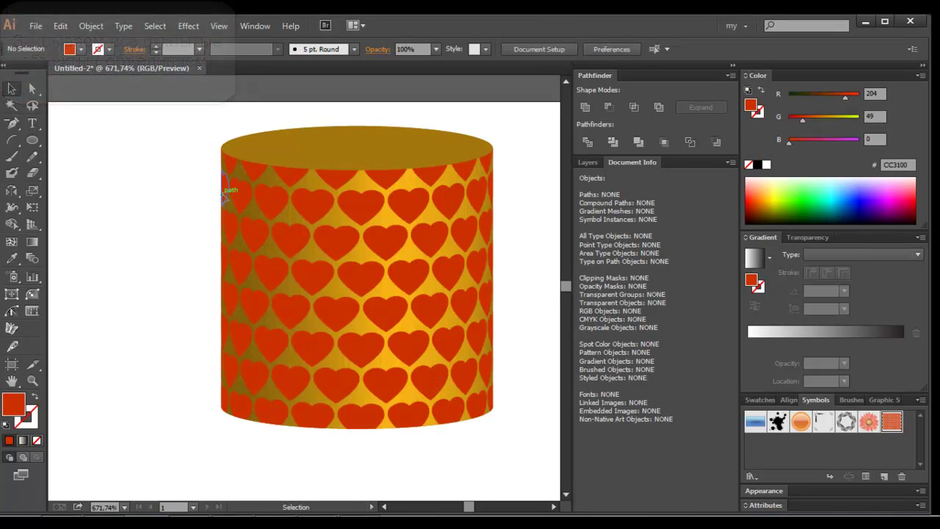
pyautogui.click(226, 196)
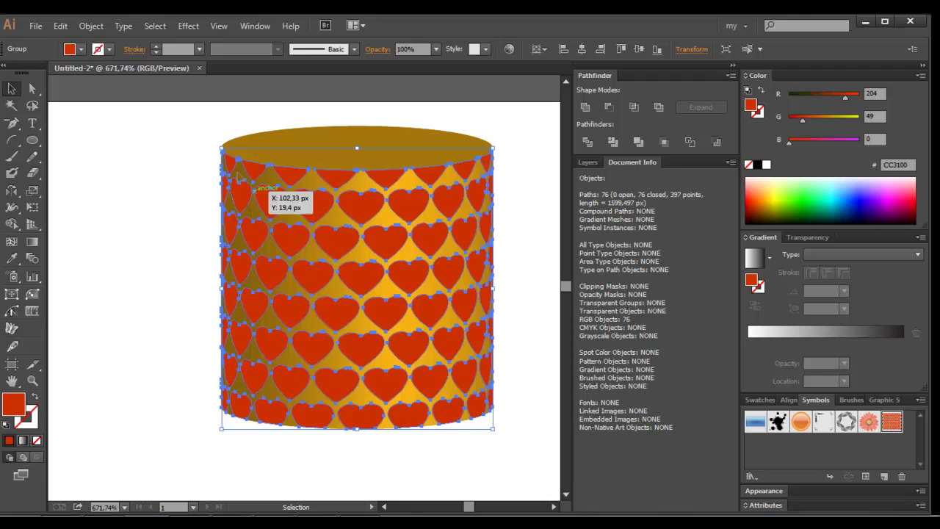
pyautogui.click(91, 26)
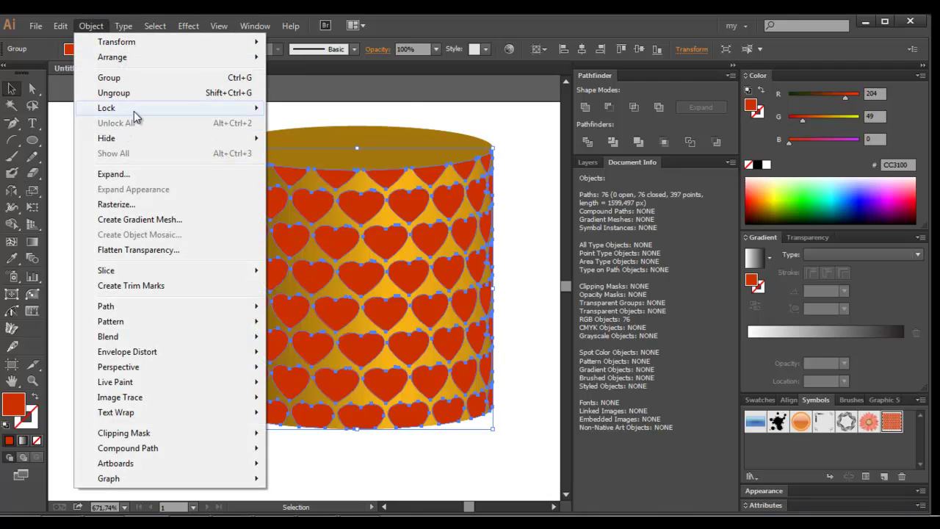
pyautogui.moveTo(107, 108)
pyautogui.click(309, 109)
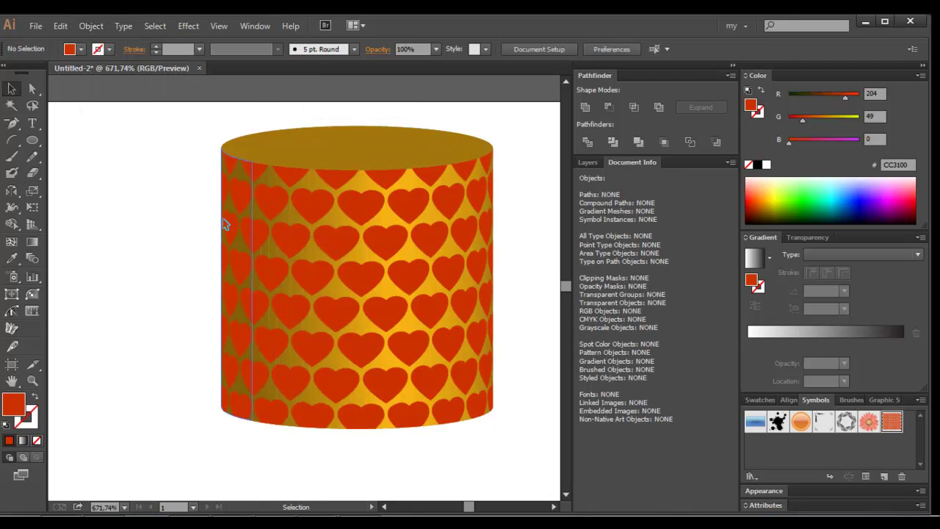
# Unite the remaining cylinder body strips into one olive 996F0D path.
pyautogui.moveTo(209, 229); pyautogui.dragTo(525, 243)
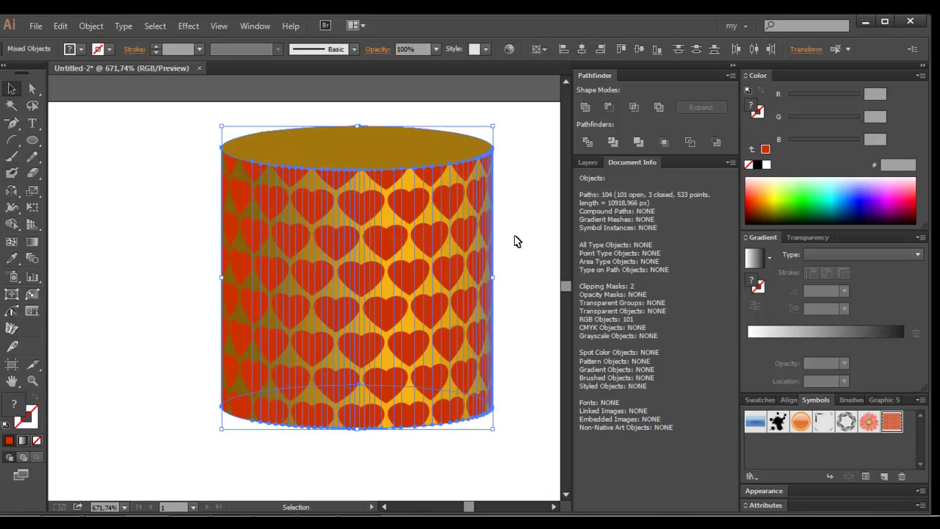
pyautogui.click(585, 108)
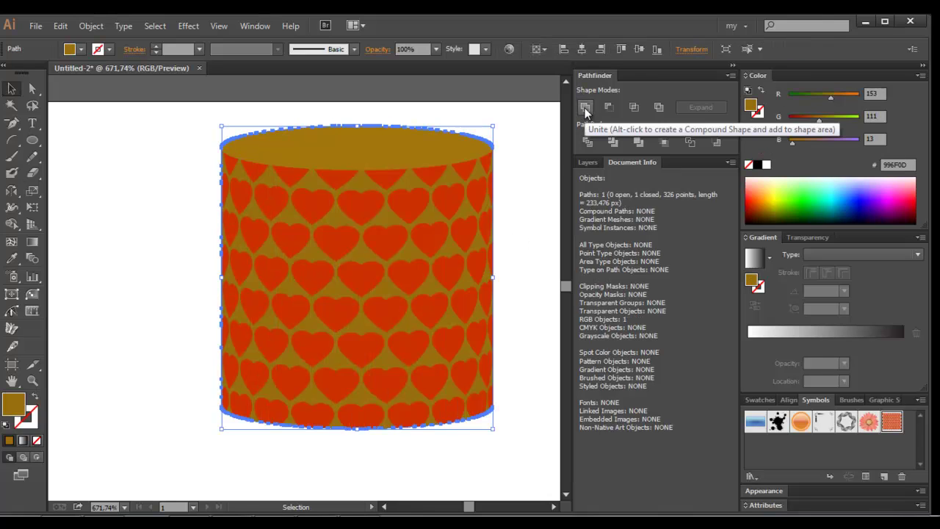
pyautogui.moveTo(471, 209); pyautogui.dragTo(502, 213)
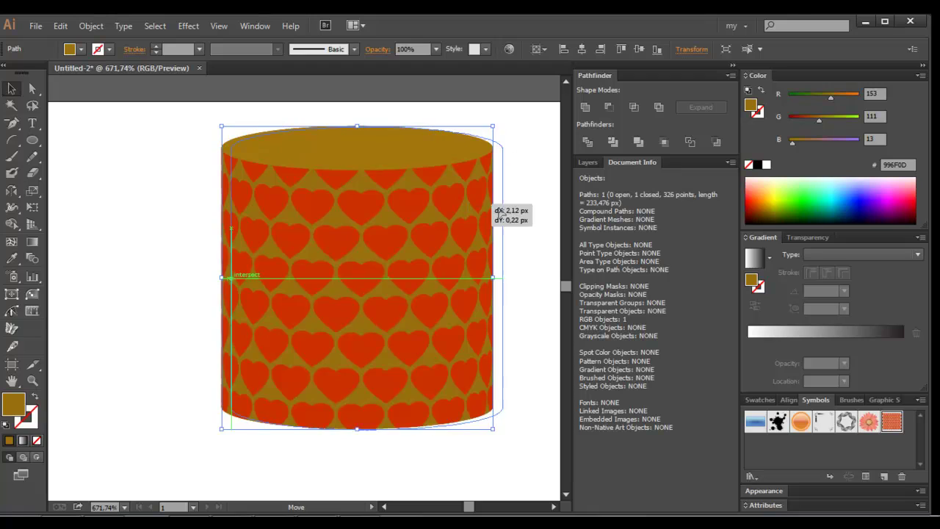
pyautogui.hotkey('ctrl', 'z')
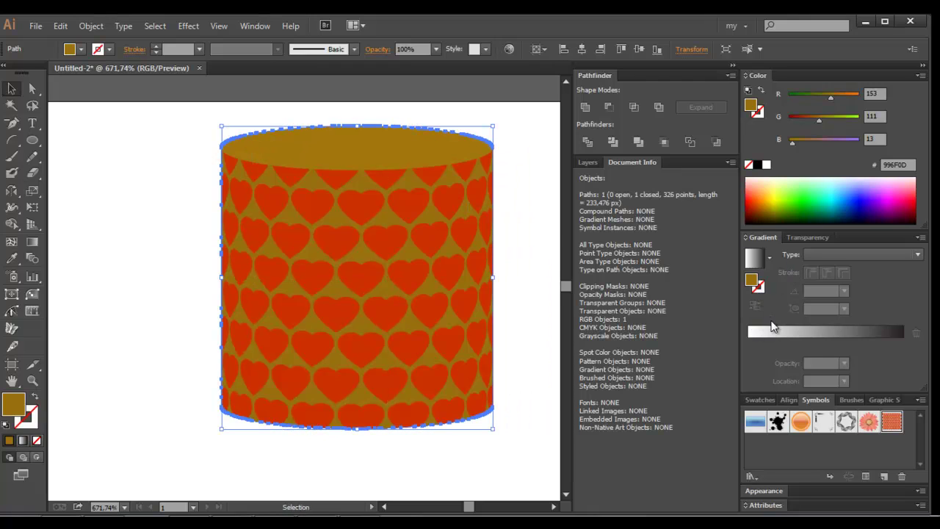
# Fill the cylinder body with an RGB gradient whose stops are replaced by orange and yellow.
pyautogui.click(757, 332)
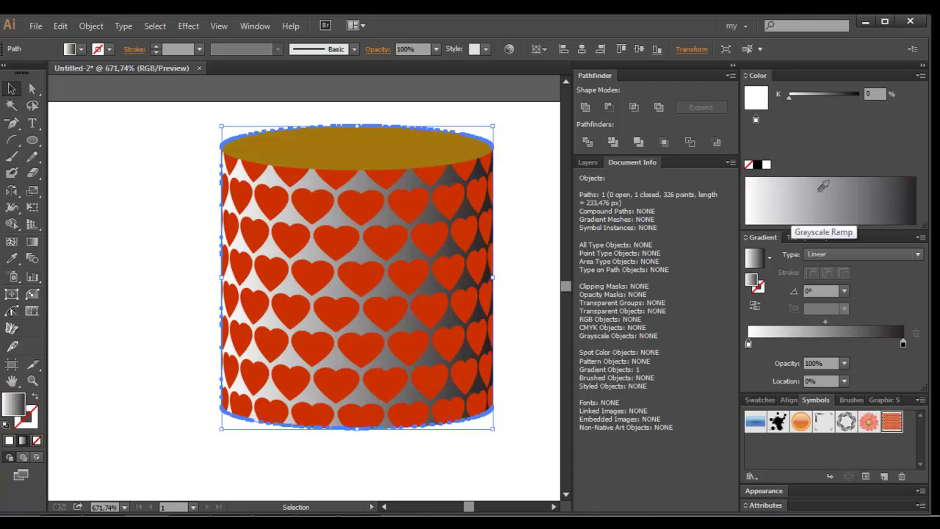
pyautogui.click(921, 75)
pyautogui.click(790, 115)
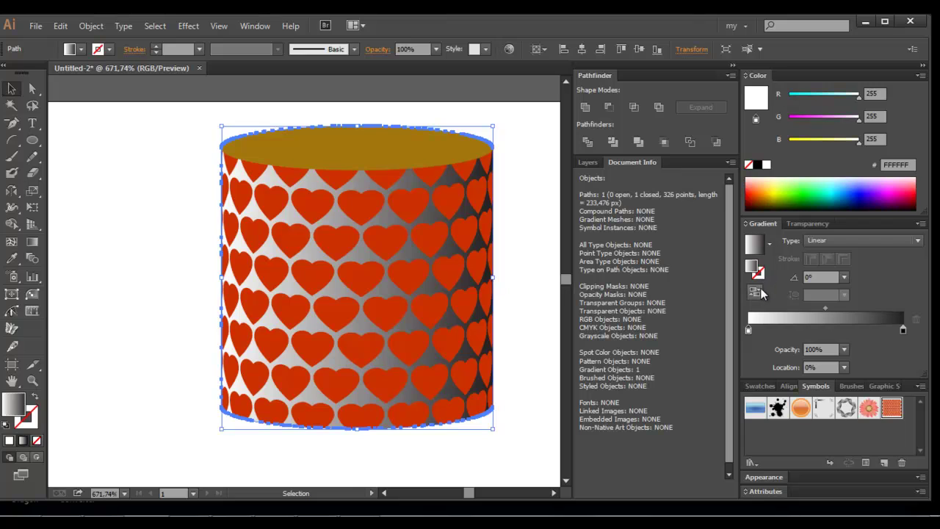
pyautogui.click(759, 327)
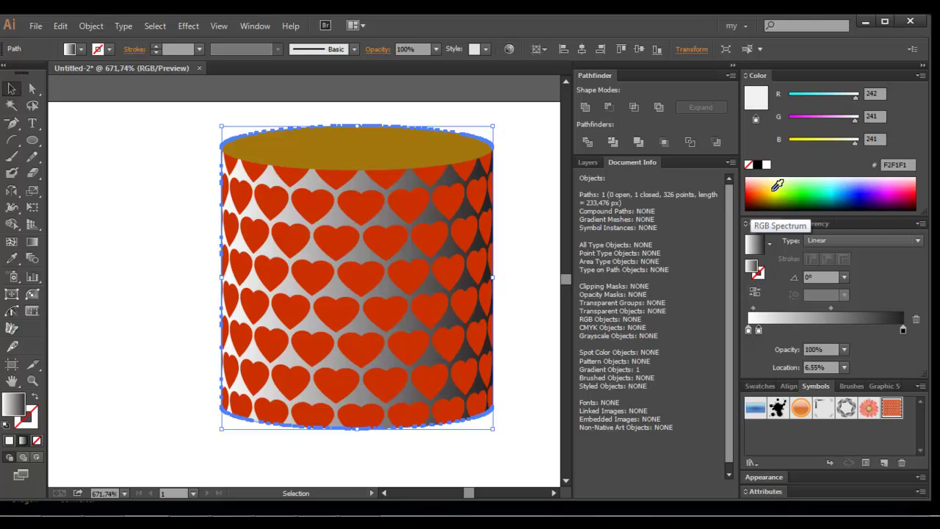
pyautogui.click(777, 186)
pyautogui.moveTo(749, 329); pyautogui.dragTo(753, 367)
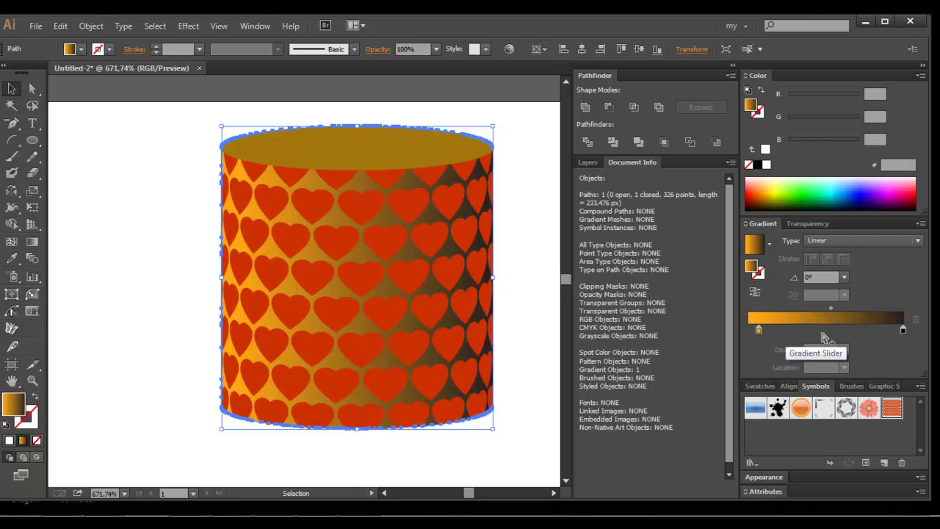
pyautogui.click(833, 330)
pyautogui.click(779, 188)
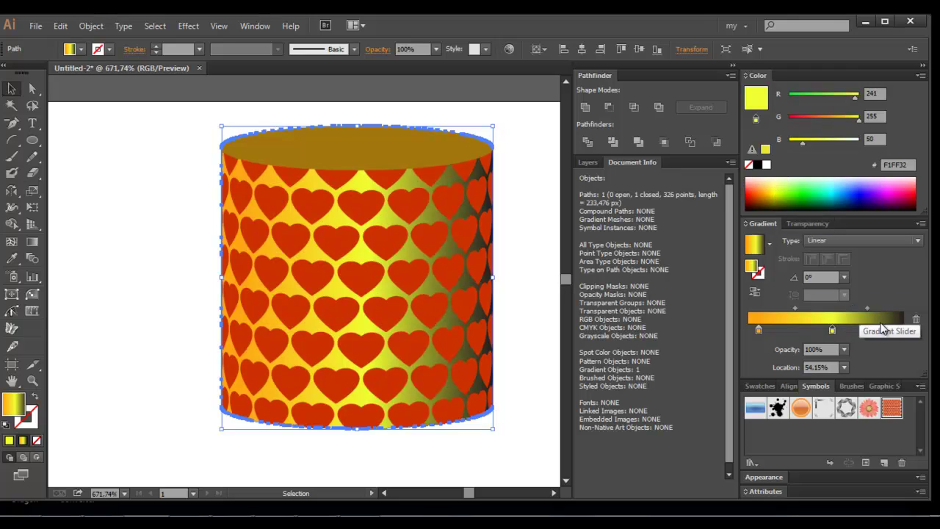
pyautogui.moveTo(902, 329)
pyautogui.mouseDown()
pyautogui.moveTo(855, 350)
pyautogui.moveTo(902, 331)
pyautogui.mouseUp()
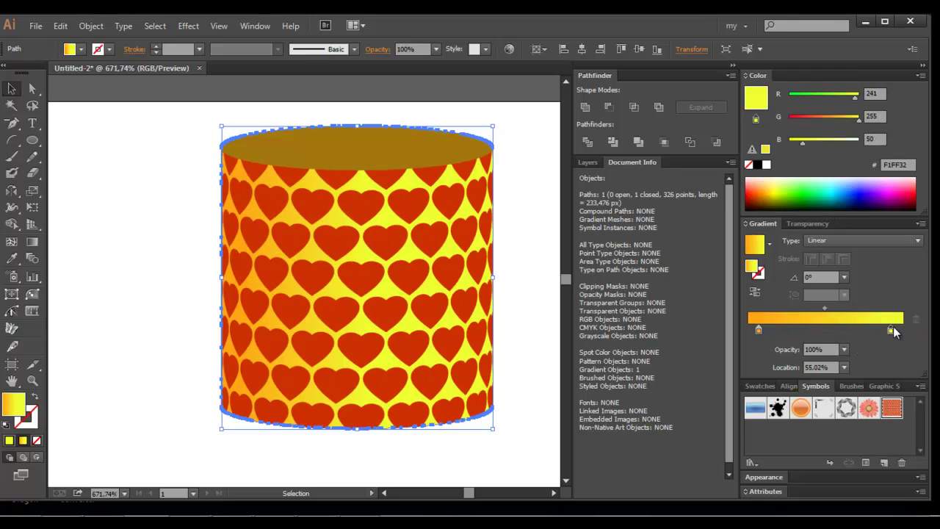
# Make the gradient radial, reverse it to run yellow to orange, and stretch it diagonally across the cylinder.
pyautogui.click(816, 240)
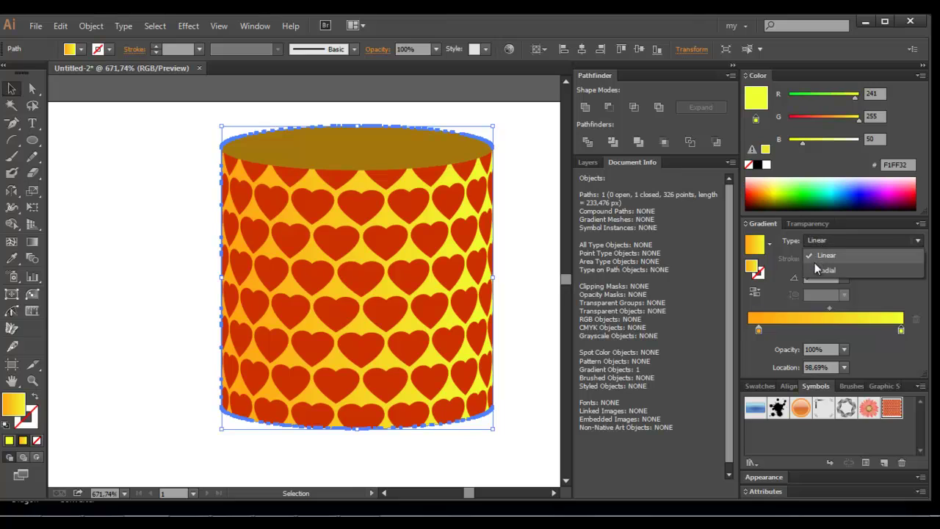
pyautogui.click(815, 259)
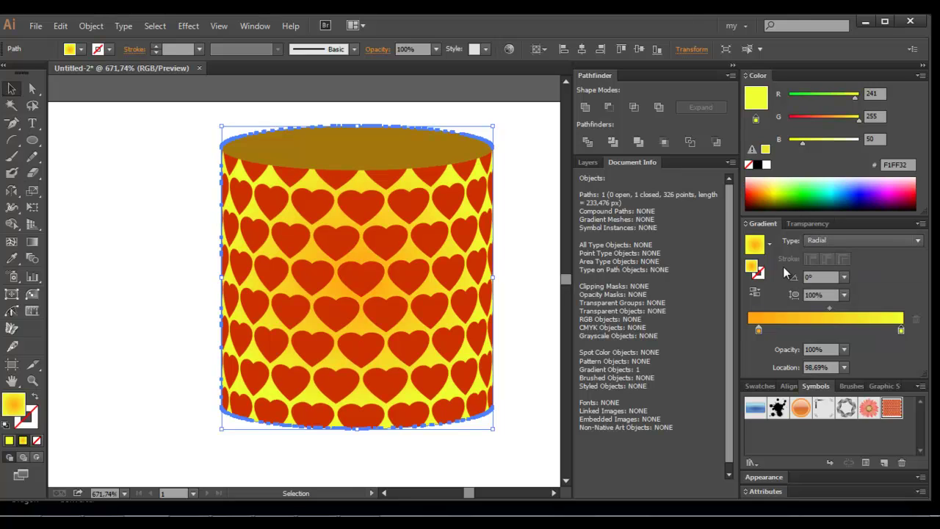
pyautogui.click(755, 291)
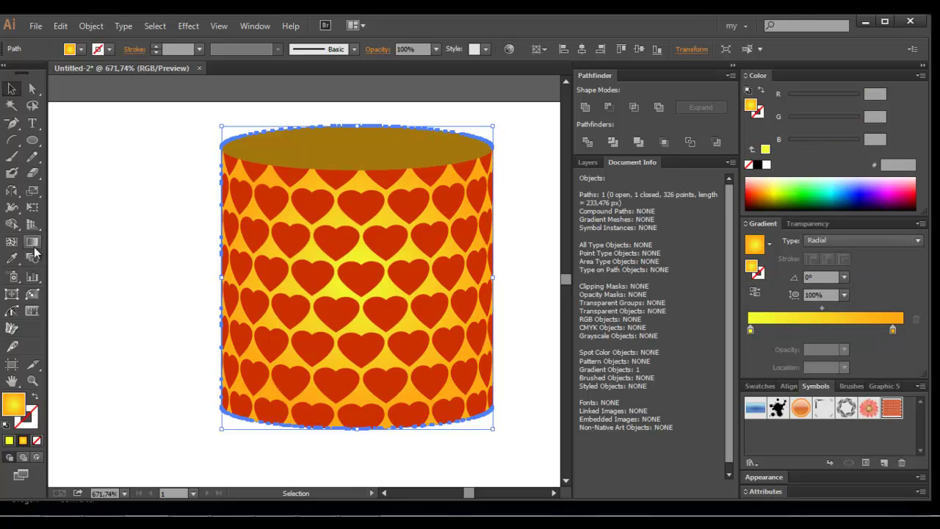
pyautogui.click(33, 241)
pyautogui.moveTo(223, 136)
pyautogui.mouseDown()
pyautogui.moveTo(431, 340)
pyautogui.moveTo(495, 420)
pyautogui.mouseUp()
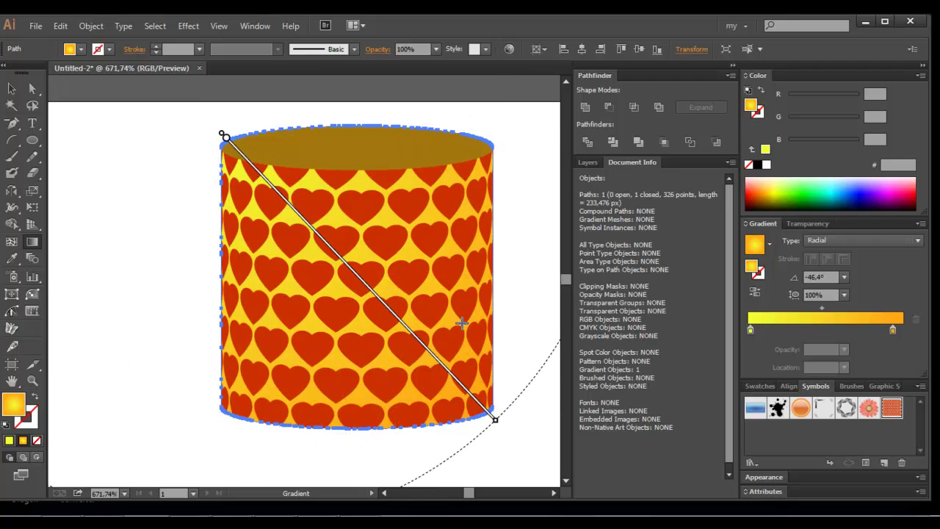
pyautogui.moveTo(417, 324); pyautogui.dragTo(426, 323)
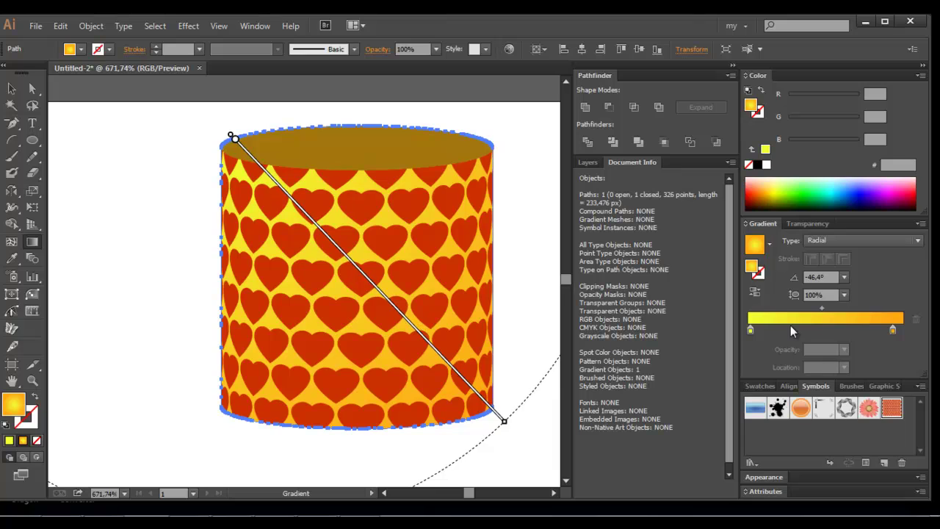
# Add five extra colour stops for alternating FCBB1B and F9CE21 shading bands.
pyautogui.click(798, 330)
pyautogui.click(832, 330)
pyautogui.click(860, 330)
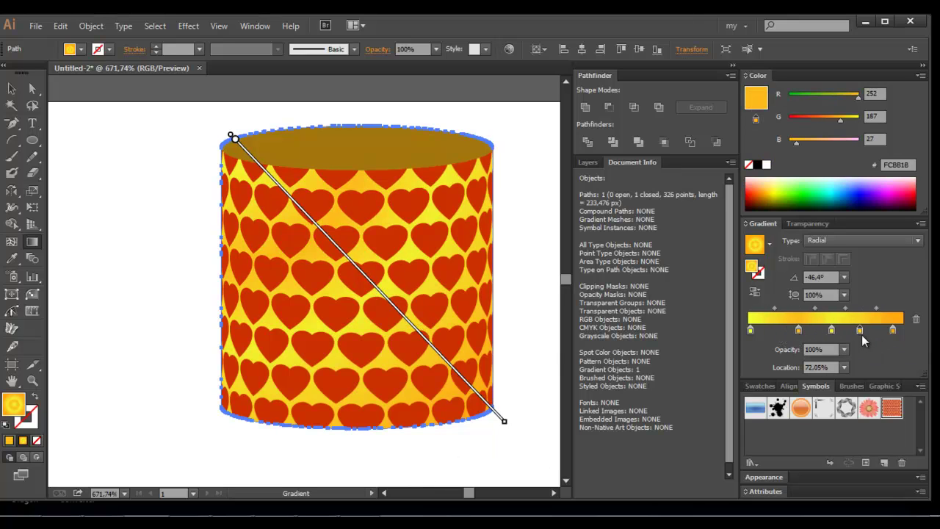
pyautogui.click(805, 331)
pyautogui.click(774, 331)
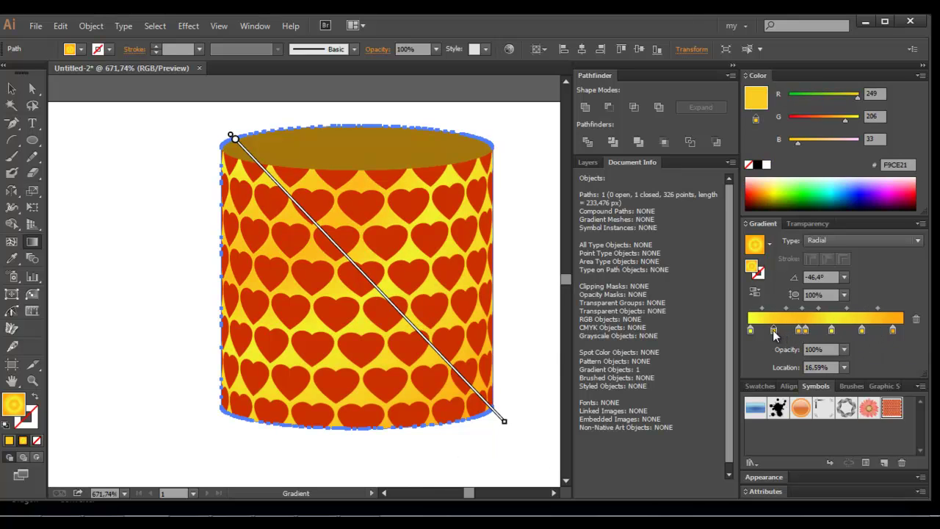
pyautogui.moveTo(805, 330); pyautogui.dragTo(791, 332)
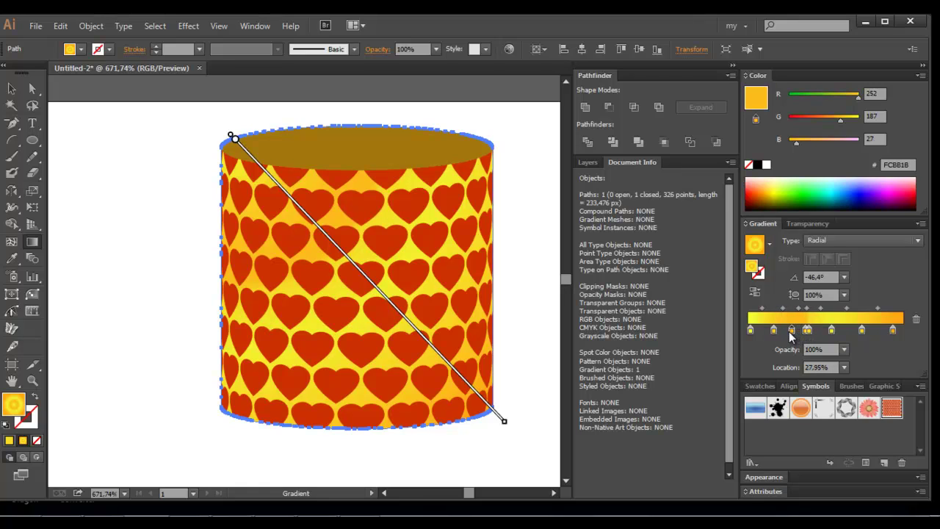
pyautogui.press('v')
pyautogui.click(525, 327)
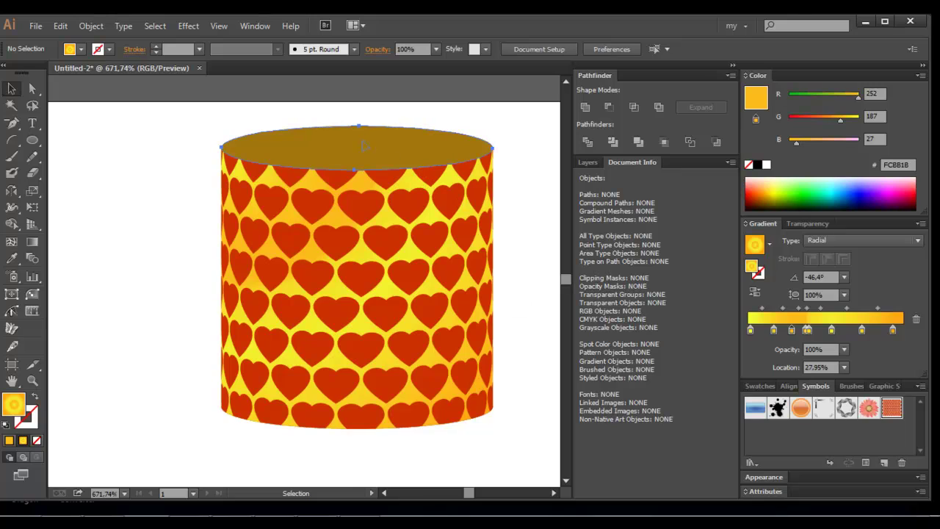
# Apply the yellow-orange radial gradient to the top ellipse, stretched across it at about -8.9°.
pyautogui.click(455, 198)
pyautogui.click(852, 326)
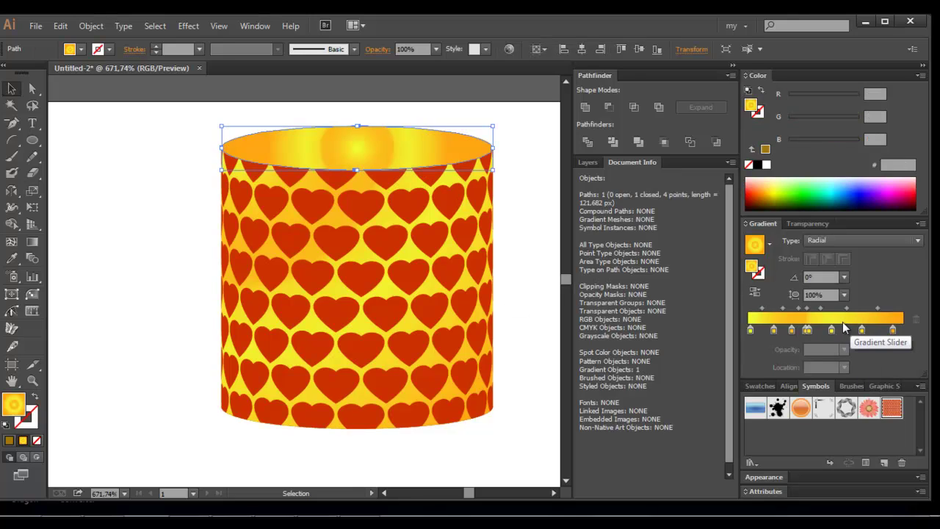
pyautogui.click(34, 244)
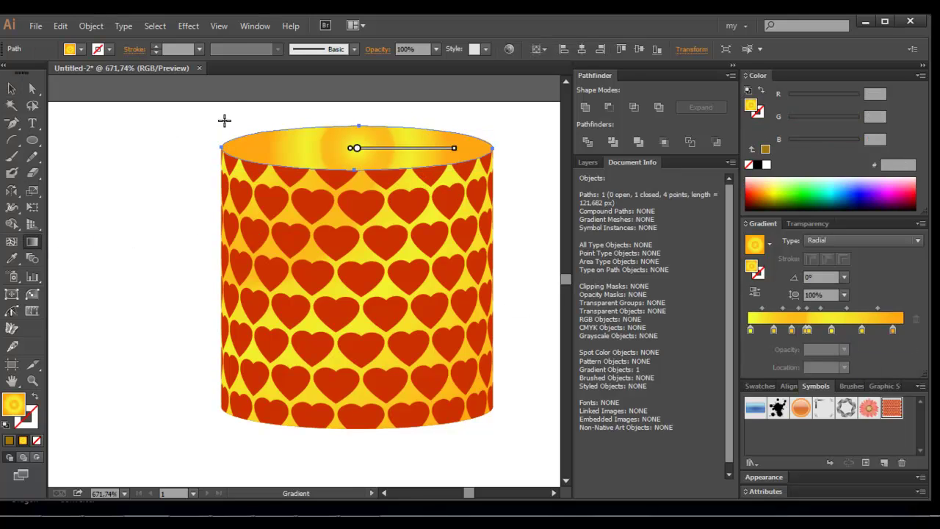
pyautogui.moveTo(225, 121); pyautogui.dragTo(516, 165)
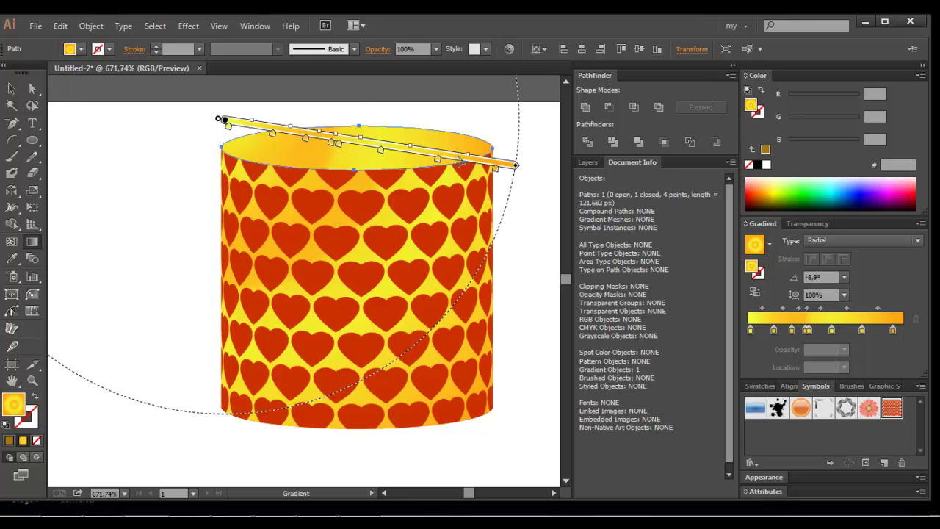
pyautogui.press('v')
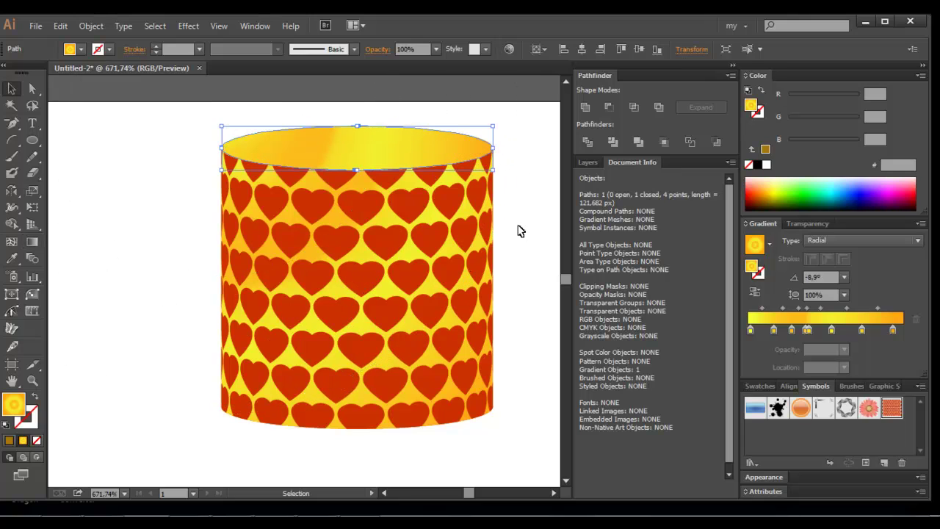
pyautogui.click(519, 231)
pyautogui.click(430, 245)
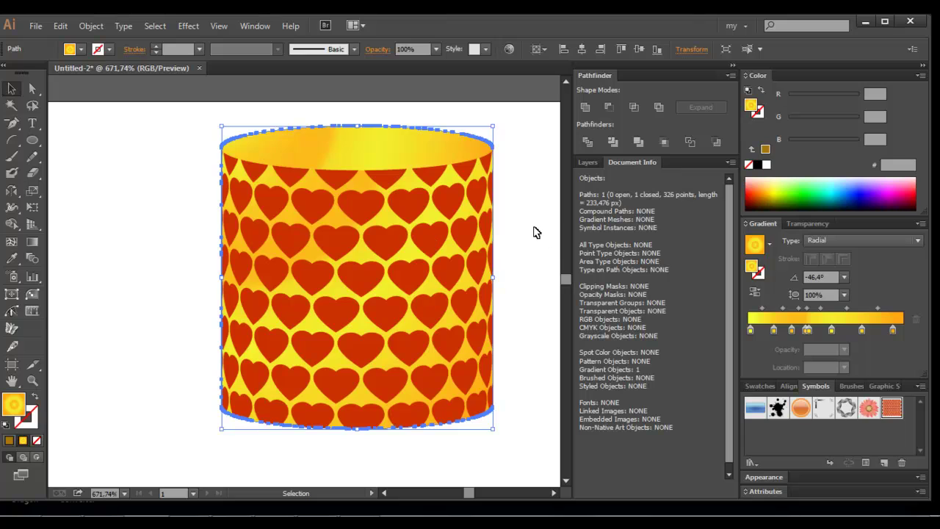
pyautogui.click(536, 232)
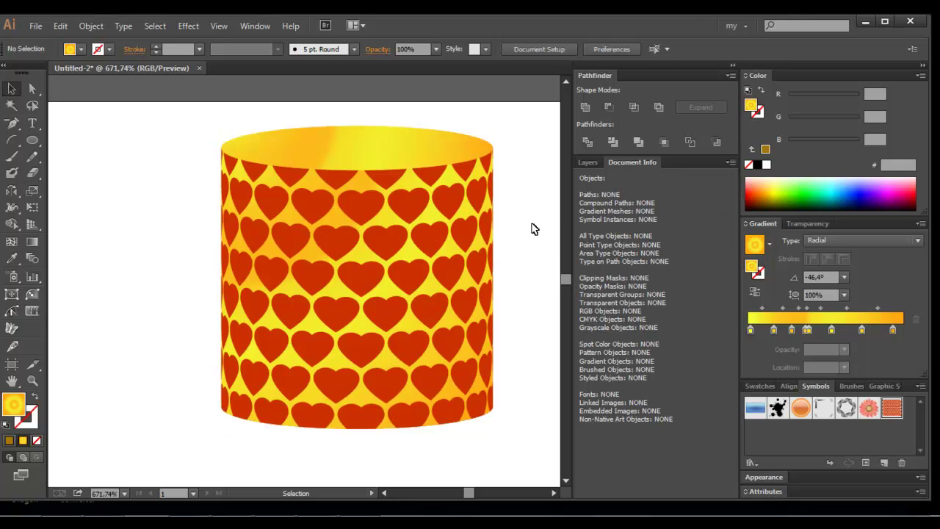
# Unlock all artwork and give the heart group the Orange, Yellow preset gradient, trimmed to two stops.
pyautogui.click(91, 26)
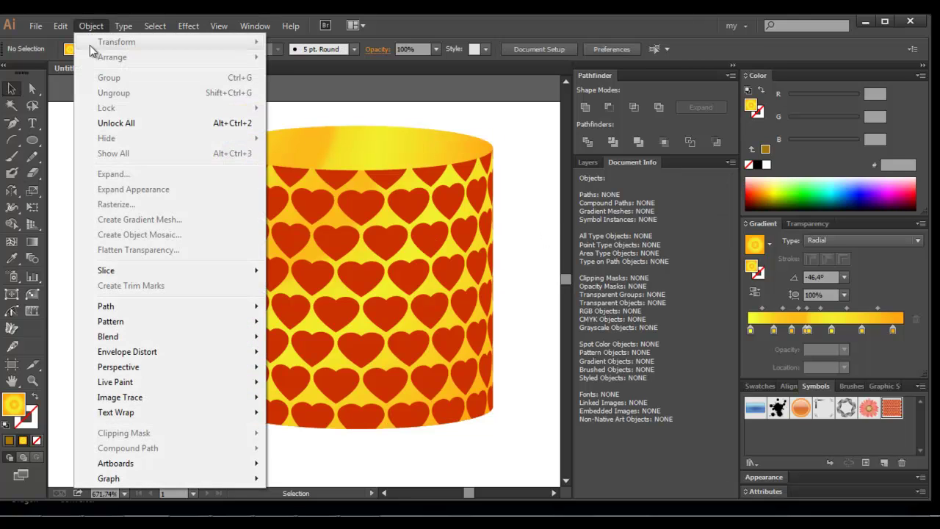
pyautogui.click(131, 122)
pyautogui.click(195, 194)
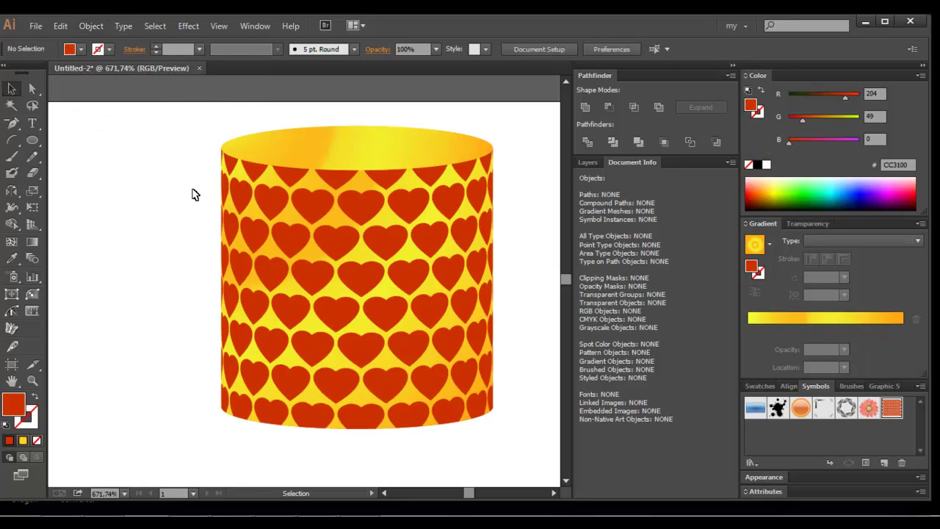
pyautogui.click(266, 199)
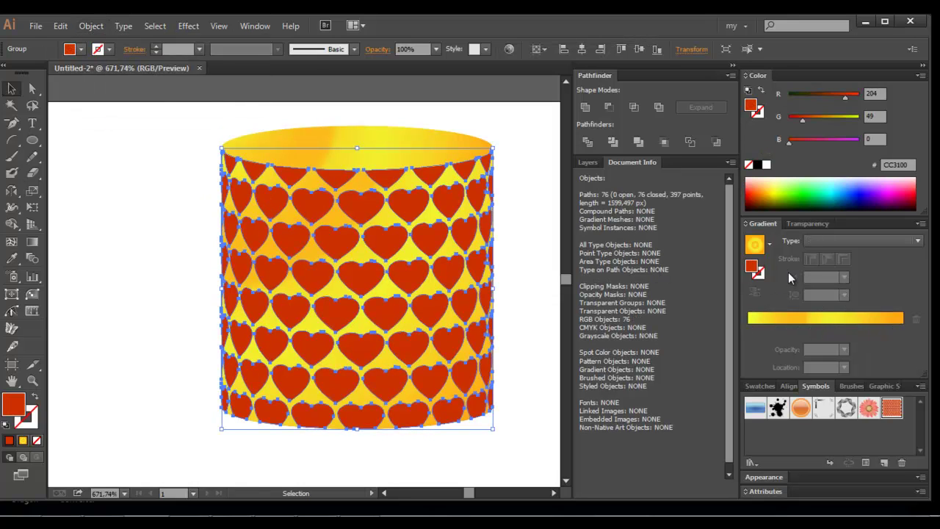
pyautogui.click(755, 244)
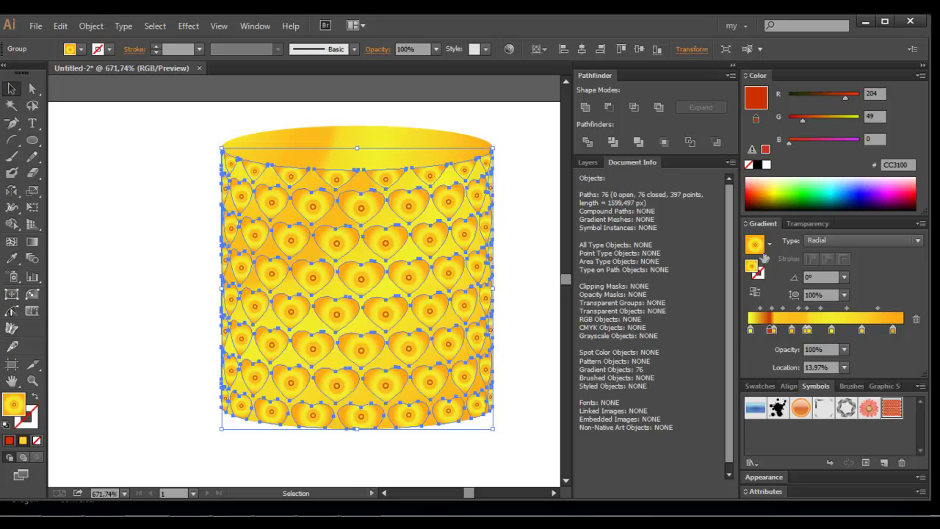
pyautogui.click(769, 244)
pyautogui.click(746, 295)
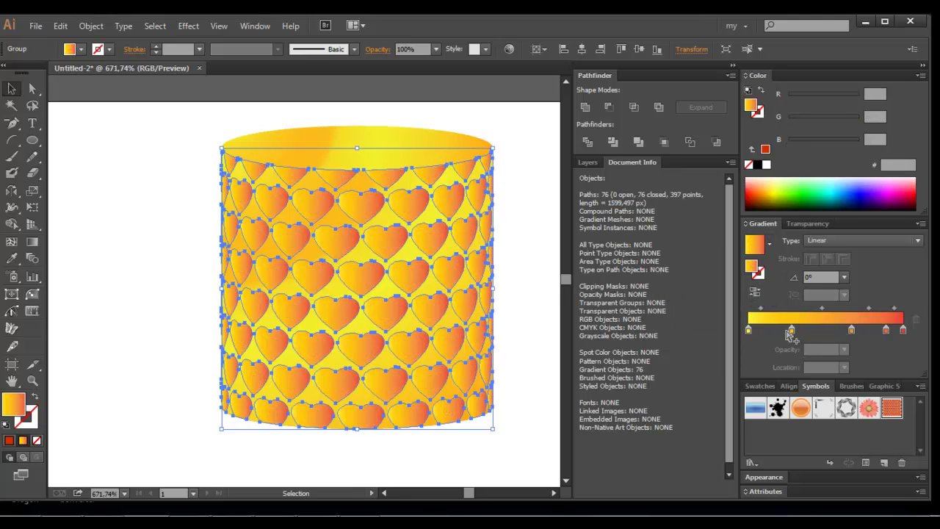
pyautogui.moveTo(789, 334)
pyautogui.mouseDown()
pyautogui.moveTo(851, 349)
pyautogui.moveTo(897, 339)
pyautogui.mouseUp()
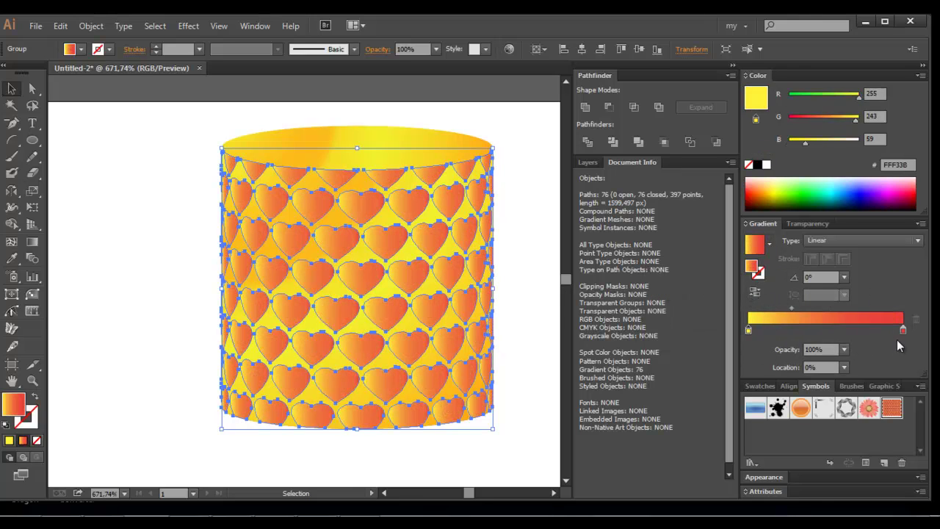
# Recolour the gradient's end stop dark brown and start stop orange, with a -90° angle.
pyautogui.click(902, 330)
pyautogui.click(762, 192)
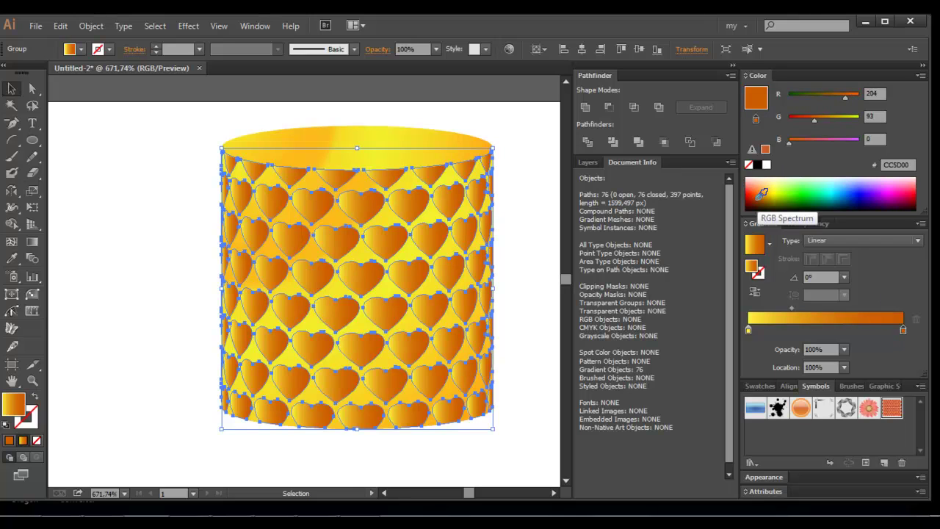
pyautogui.click(761, 196)
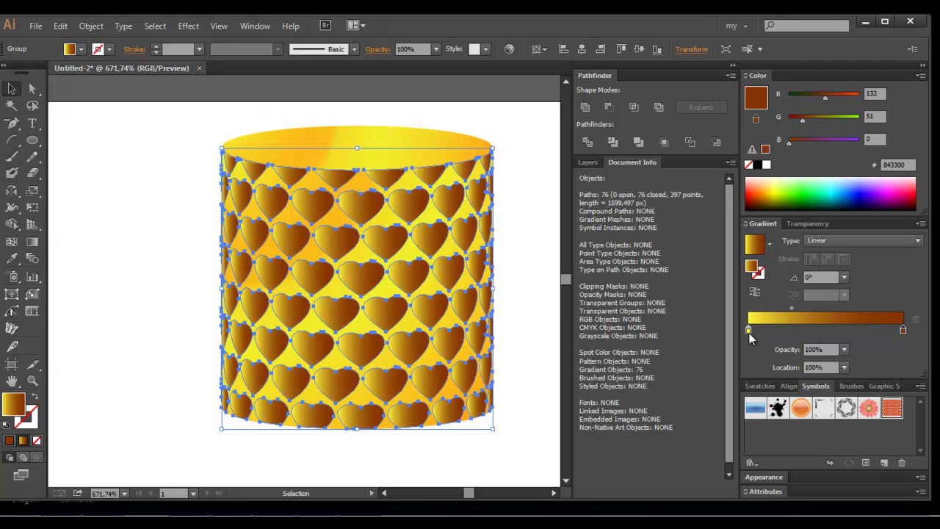
pyautogui.click(749, 331)
pyautogui.click(762, 191)
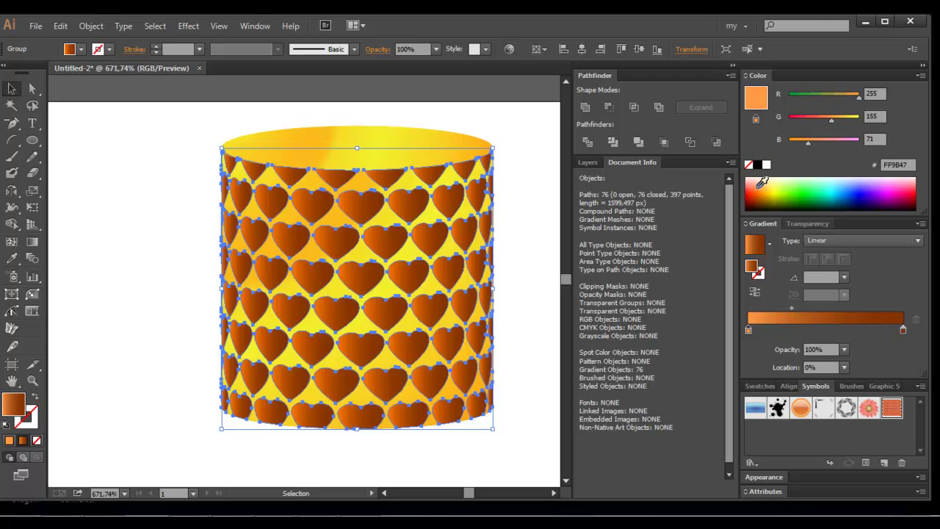
pyautogui.click(765, 183)
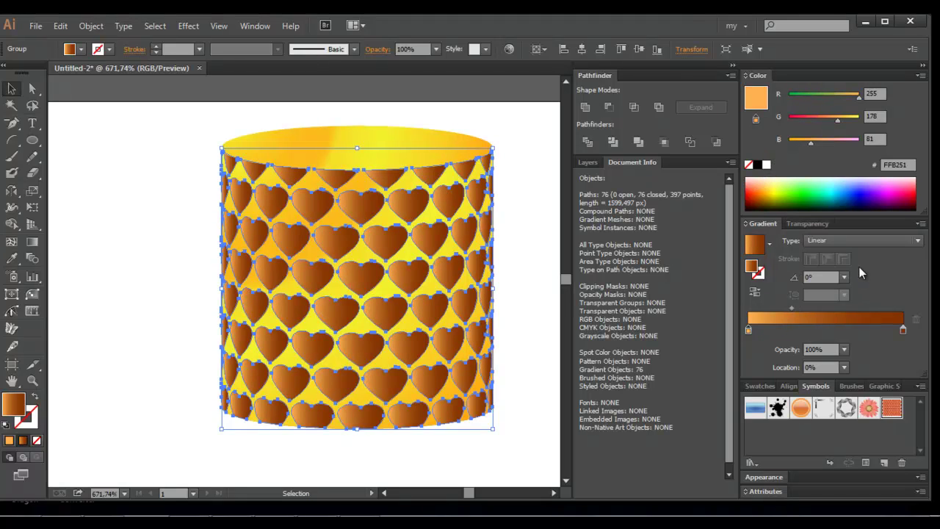
pyautogui.click(844, 278)
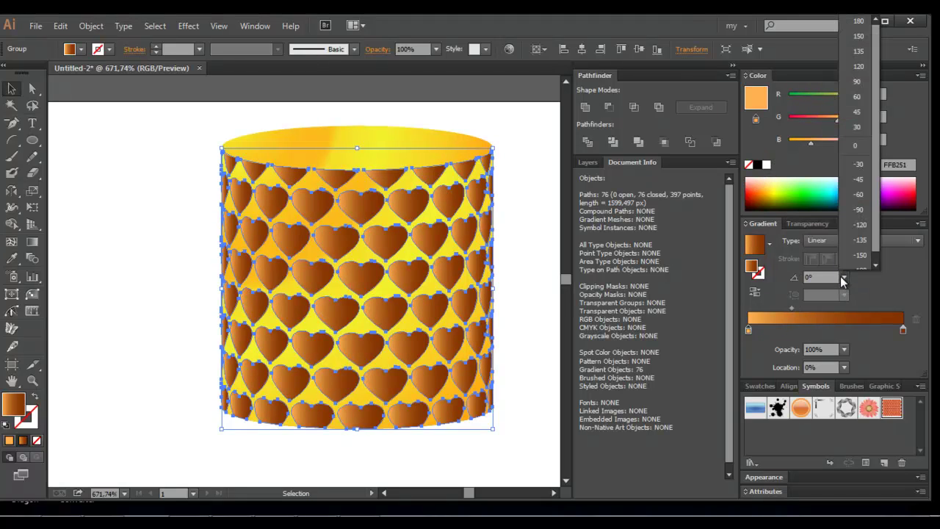
pyautogui.click(852, 211)
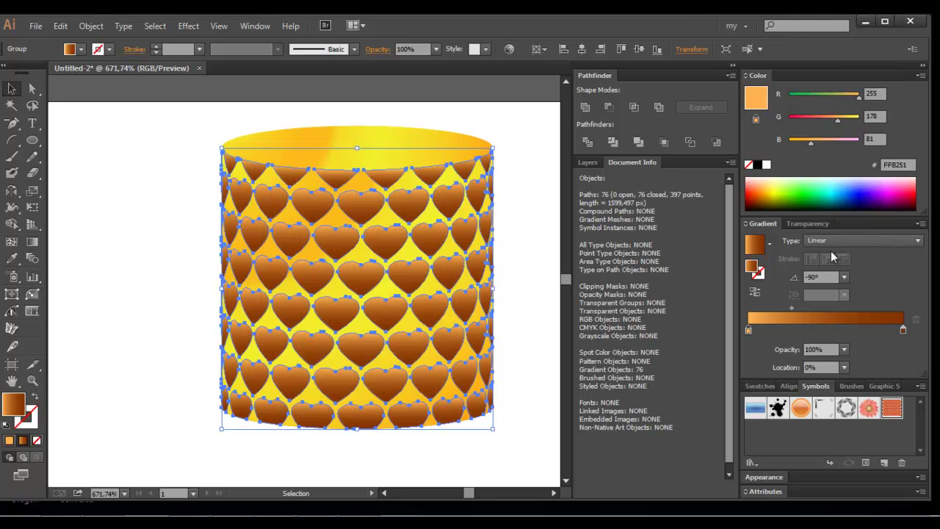
# Fine-tune the stops to dark red (841900) and deeper orange, then deselect.
pyautogui.click(903, 329)
pyautogui.click(748, 193)
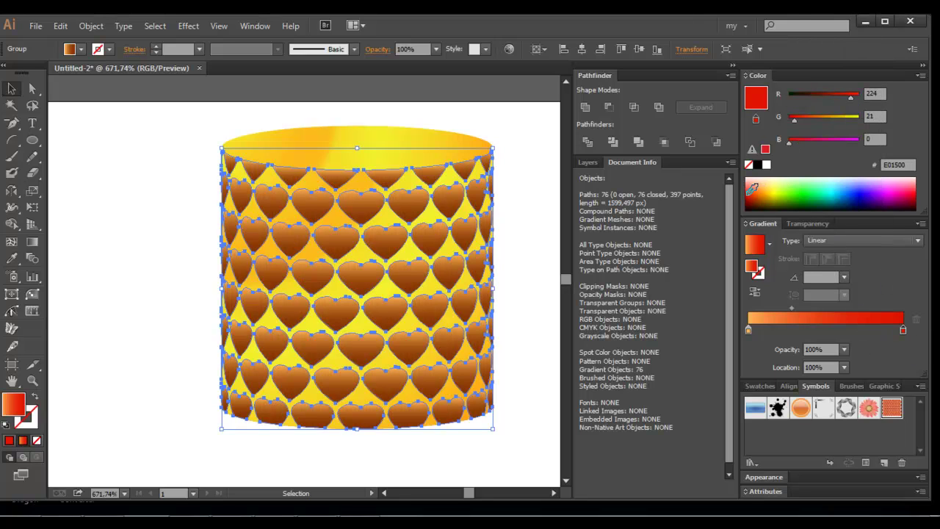
pyautogui.moveTo(752, 189); pyautogui.dragTo(757, 189)
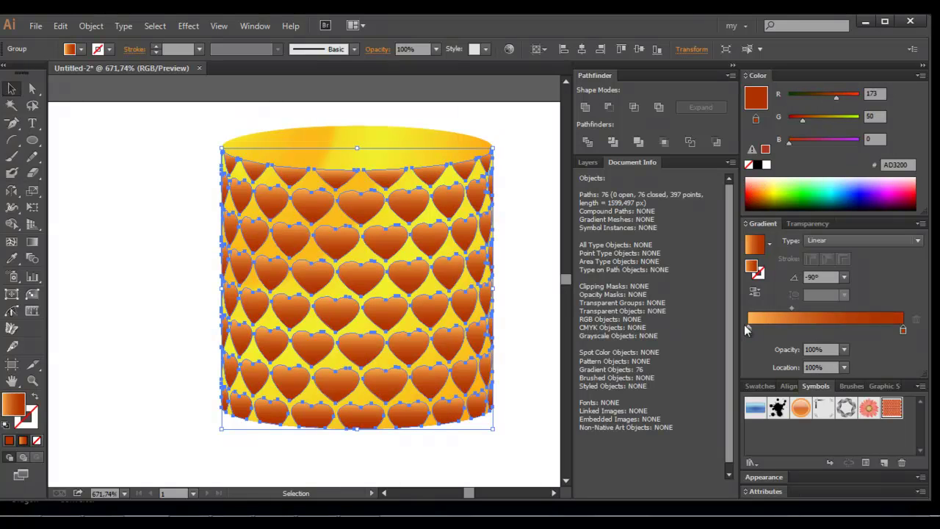
pyautogui.click(748, 330)
pyautogui.click(758, 189)
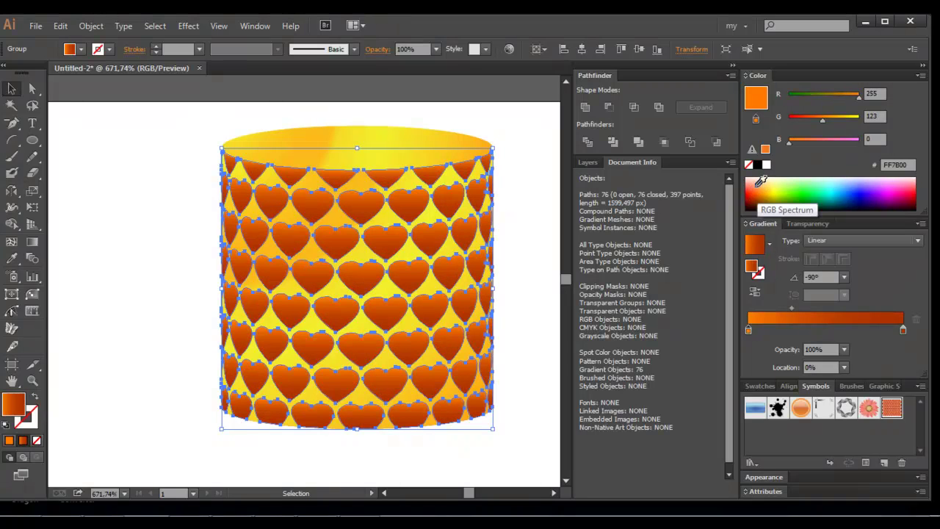
pyautogui.click(759, 187)
pyautogui.click(758, 182)
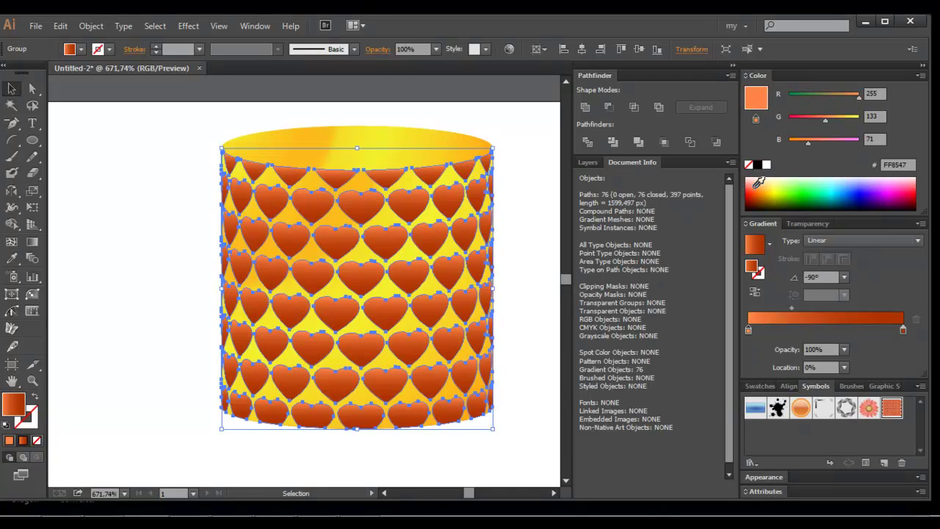
pyautogui.click(761, 188)
pyautogui.hotkey('ctrl', 'shift', 'a')
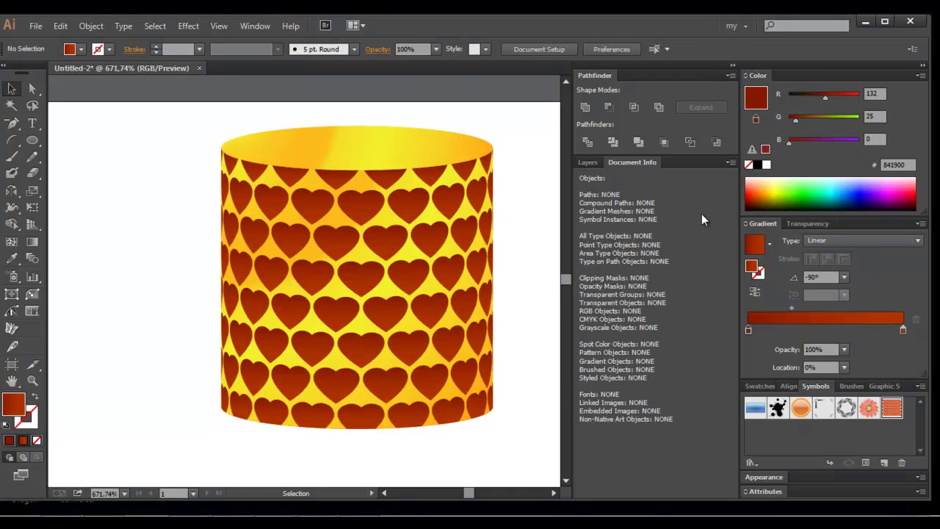
# Zoom out and delete the stray row of hearts below the box.
pyautogui.hotkey('ctrl', '-')
pyautogui.hotkey('ctrl', '-')
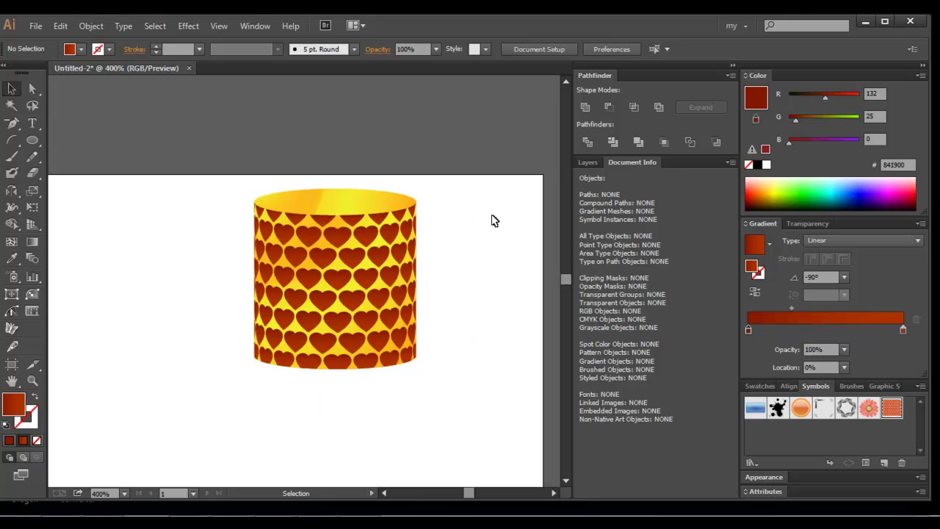
pyautogui.scroll(-2, 462, 205)
pyautogui.hotkey('ctrl', 'a')
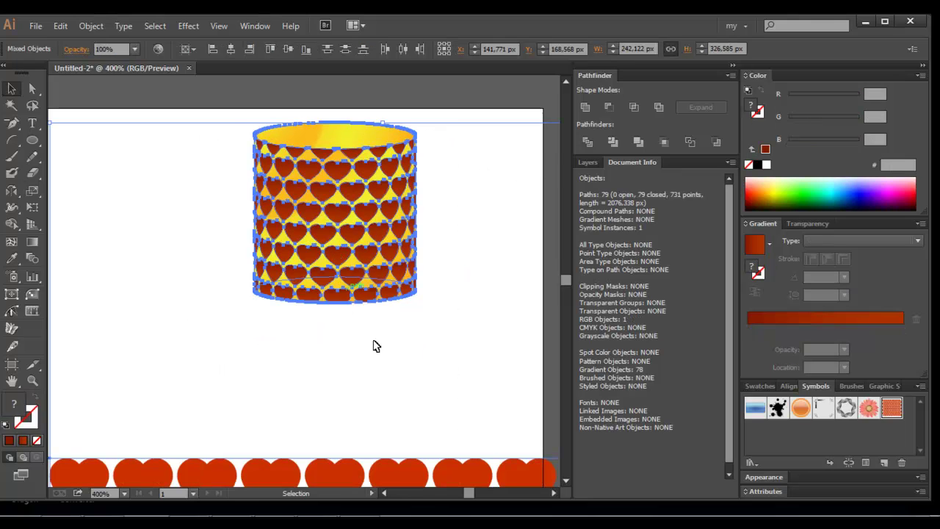
pyautogui.click(380, 388)
pyautogui.click(344, 470)
pyautogui.press('Delete')
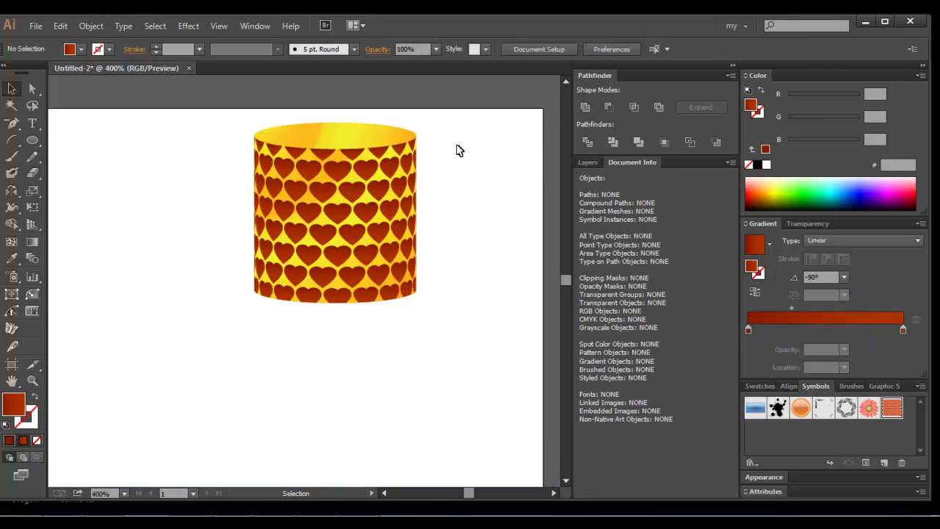
# Move the cylinder down about 30 px and lift its top ellipse slightly.
pyautogui.moveTo(457, 129); pyautogui.dragTo(237, 298)
pyautogui.moveTo(324, 213); pyautogui.dragTo(323, 301)
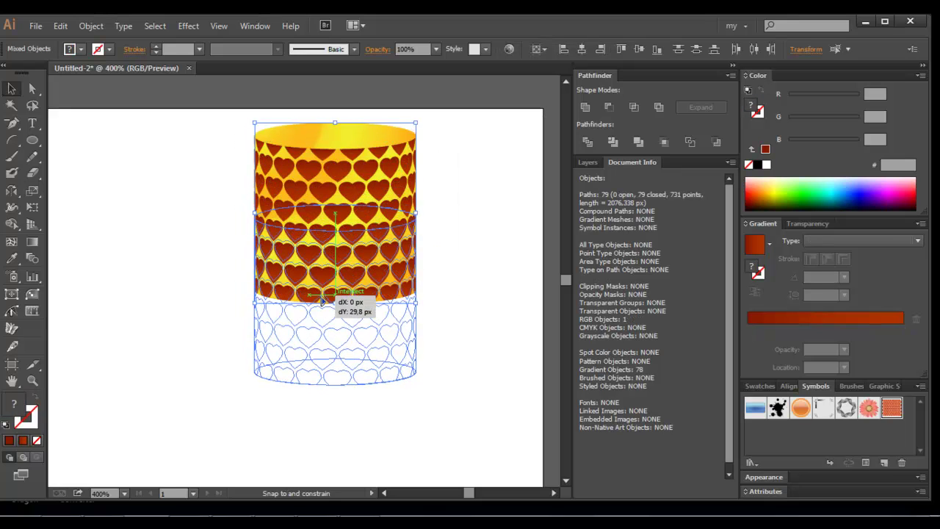
pyautogui.click(460, 262)
pyautogui.moveTo(351, 219); pyautogui.dragTo(351, 195)
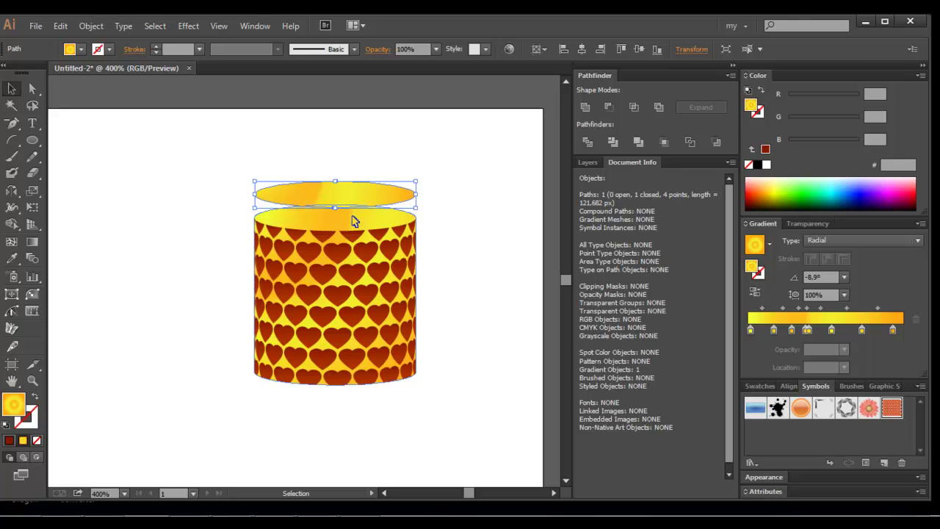
# Enlarge the body slightly, copy it about 52 px upward, and intersect both into a lid shape.
pyautogui.click(354, 218)
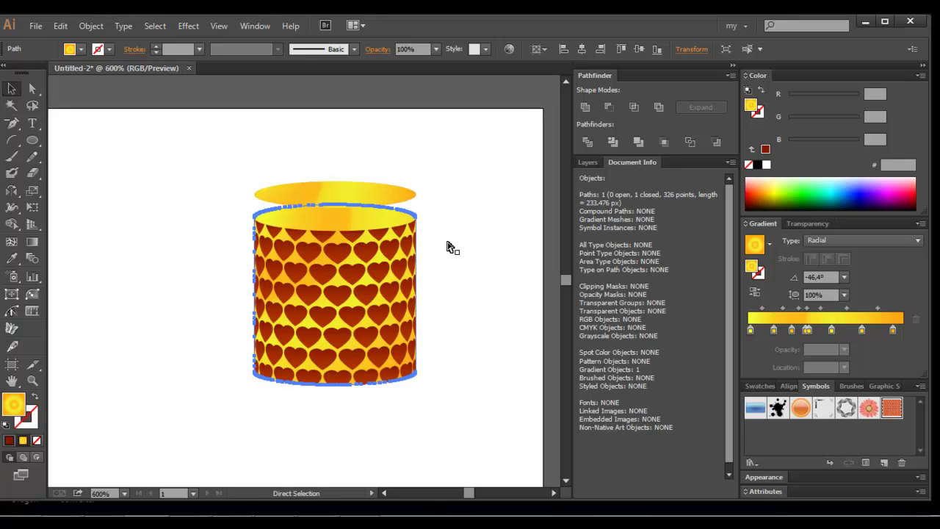
pyautogui.hotkey('ctrl', '=')
pyautogui.hotkey('ctrl', '=')
pyautogui.scroll(1, 473, 238)
pyautogui.hotkey('ctrl', '-')
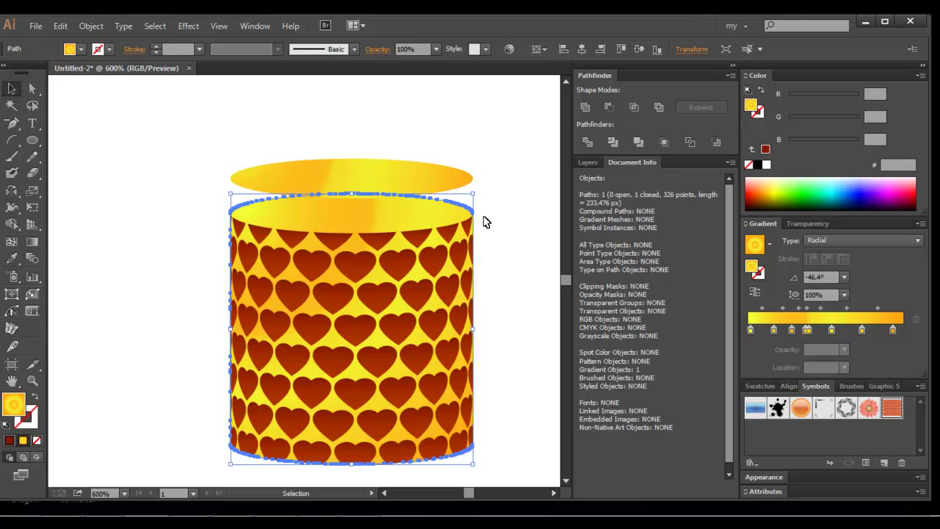
pyautogui.moveTo(475, 195); pyautogui.dragTo(479, 188)
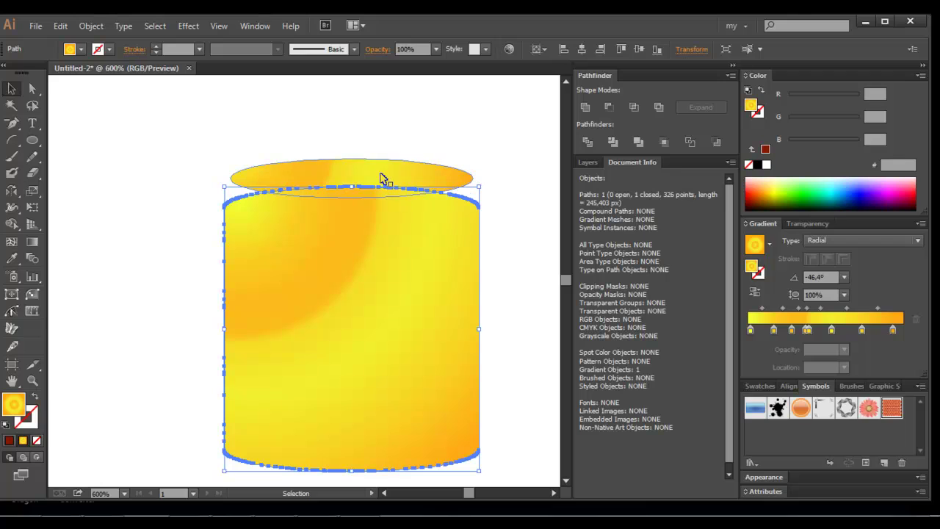
pyautogui.moveTo(351, 333); pyautogui.dragTo(373, 124)
pyautogui.keyDown('shift'); pyautogui.click(390, 352); pyautogui.keyUp('shift')
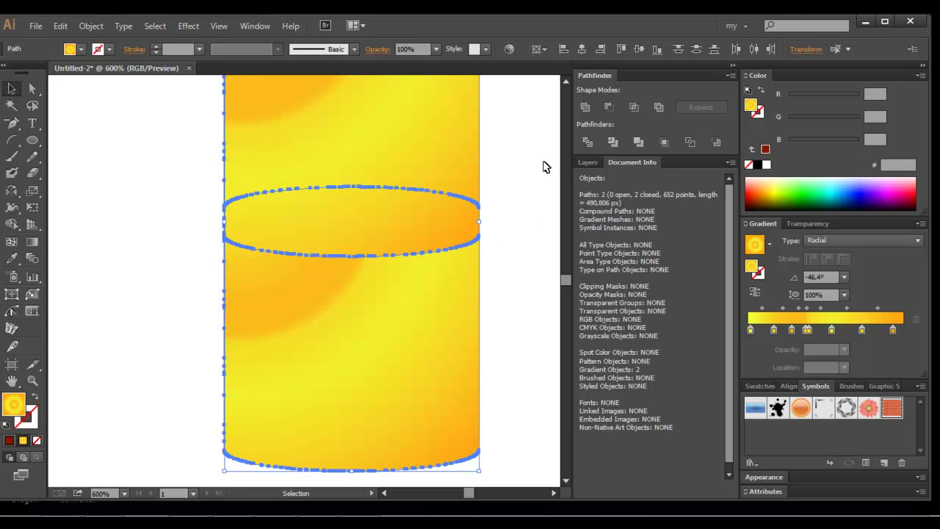
pyautogui.click(636, 107)
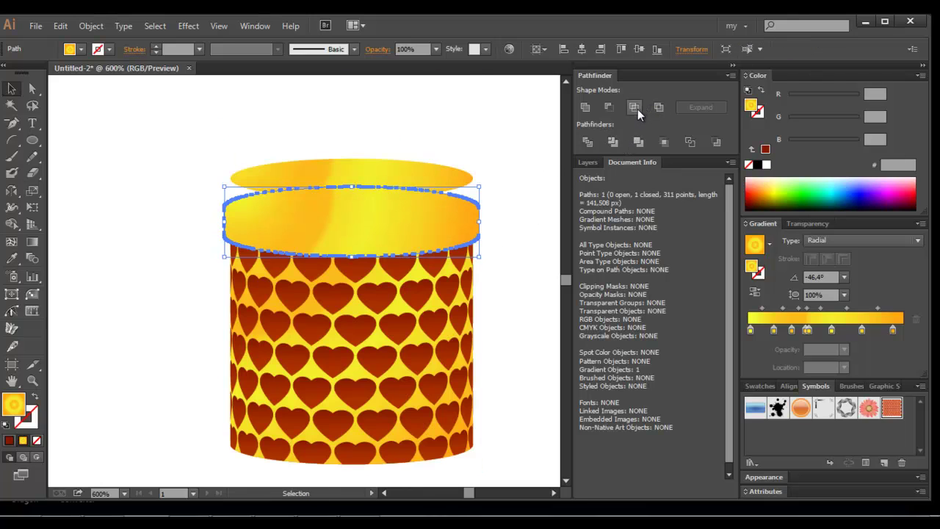
pyautogui.click(497, 205)
# Copy the lid a few pixels up and subtract it with Minus Front, leaving a lid band.
pyautogui.click(390, 227)
pyautogui.moveTo(381, 226); pyautogui.dragTo(382, 204)
pyautogui.keyDown('shift'); pyautogui.click(384, 244); pyautogui.keyUp('shift')
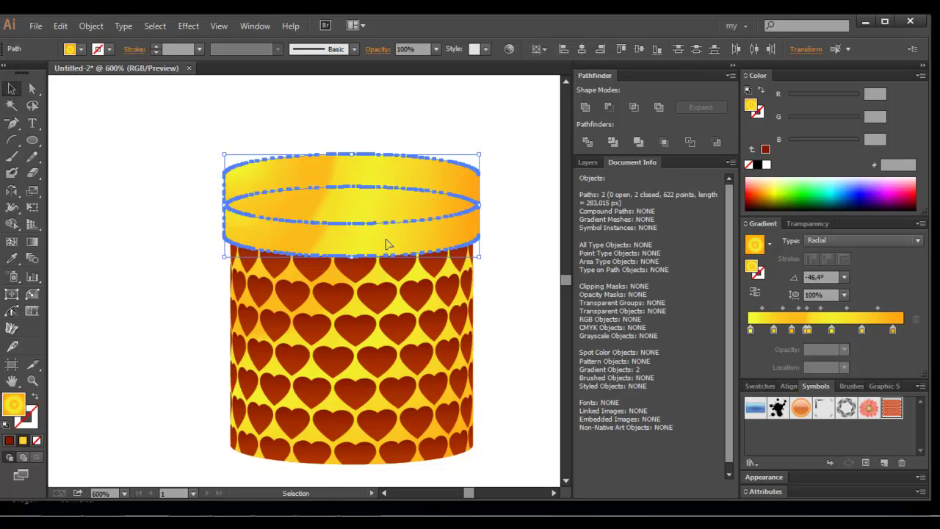
pyautogui.click(606, 109)
pyautogui.click(529, 188)
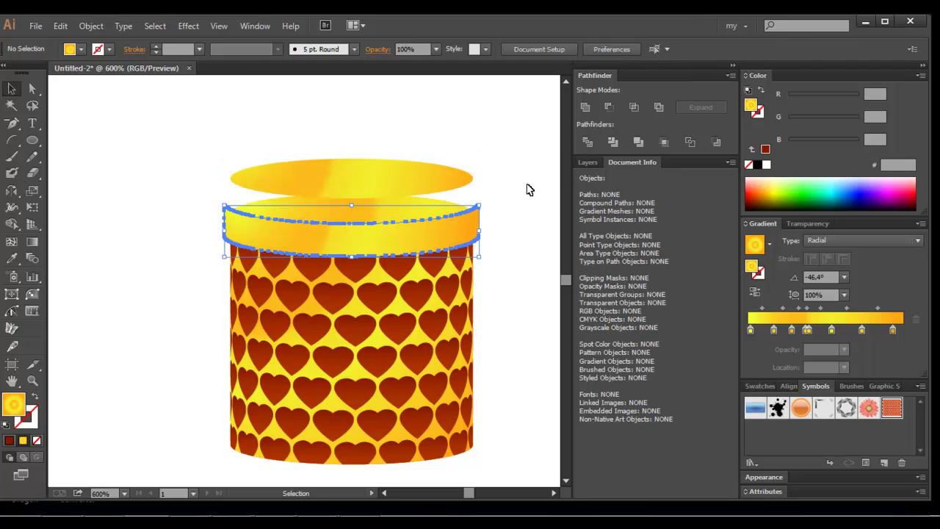
pyautogui.click(394, 200)
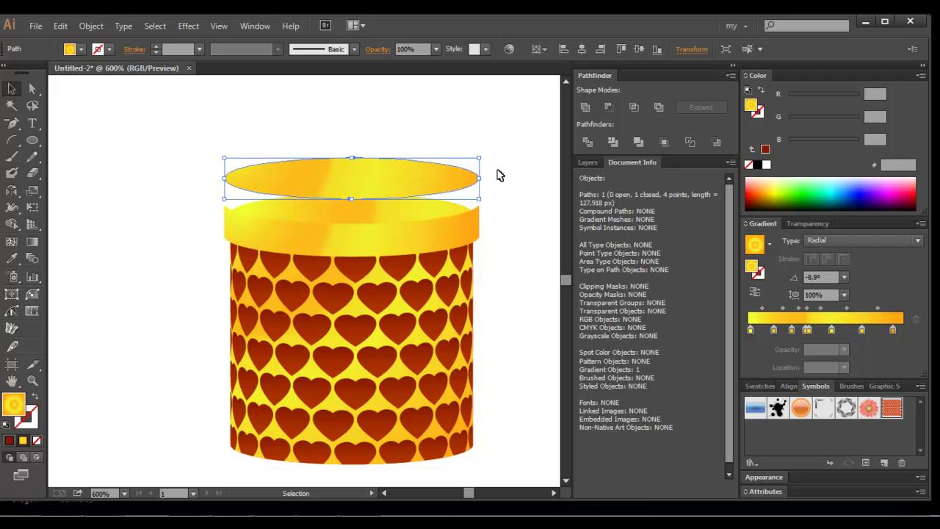
pyautogui.click(489, 180)
pyautogui.click(385, 235)
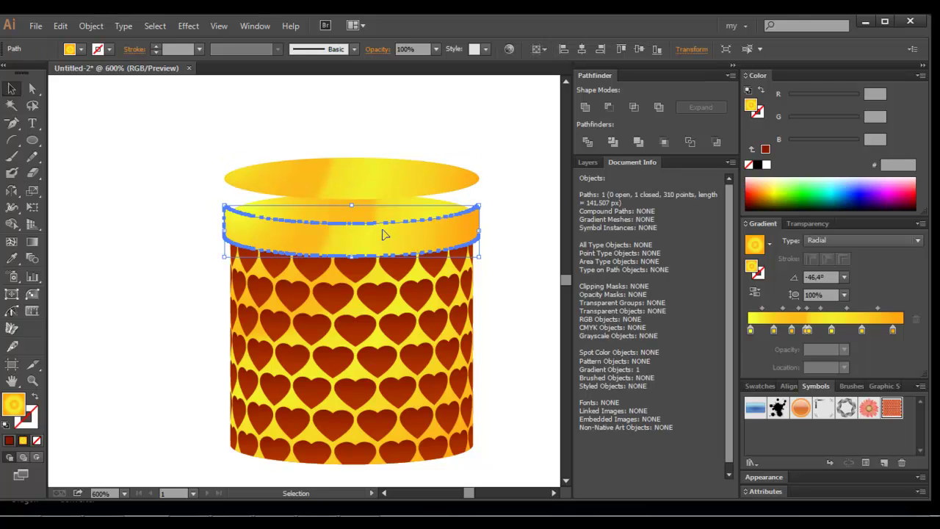
# Simplify the lid band at 99% curve precision to 16 points and lower the top ellipse onto it.
pyautogui.click(91, 25)
pyautogui.moveTo(106, 305)
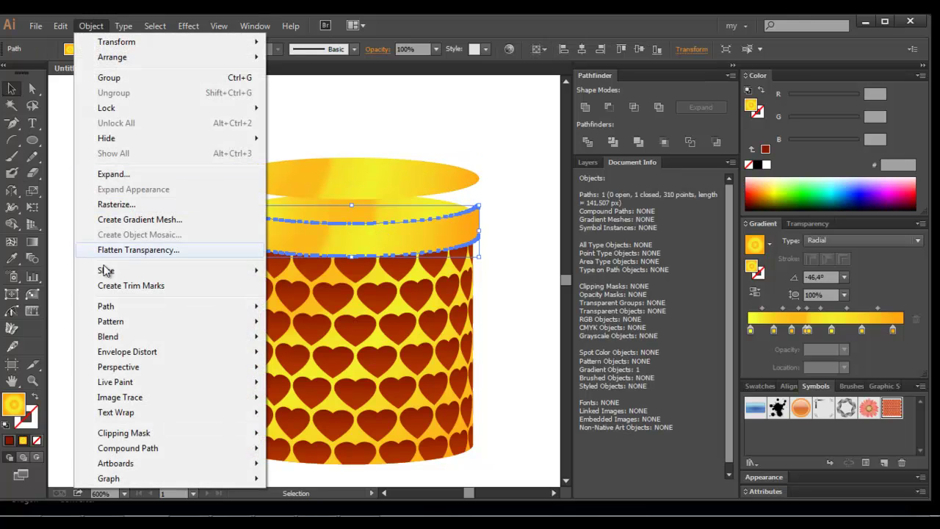
pyautogui.click(359, 378)
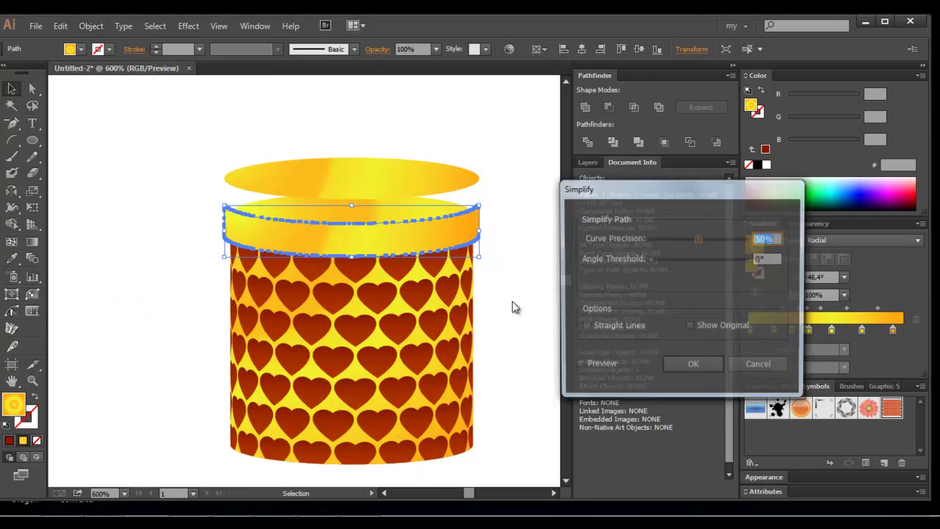
pyautogui.write('99')
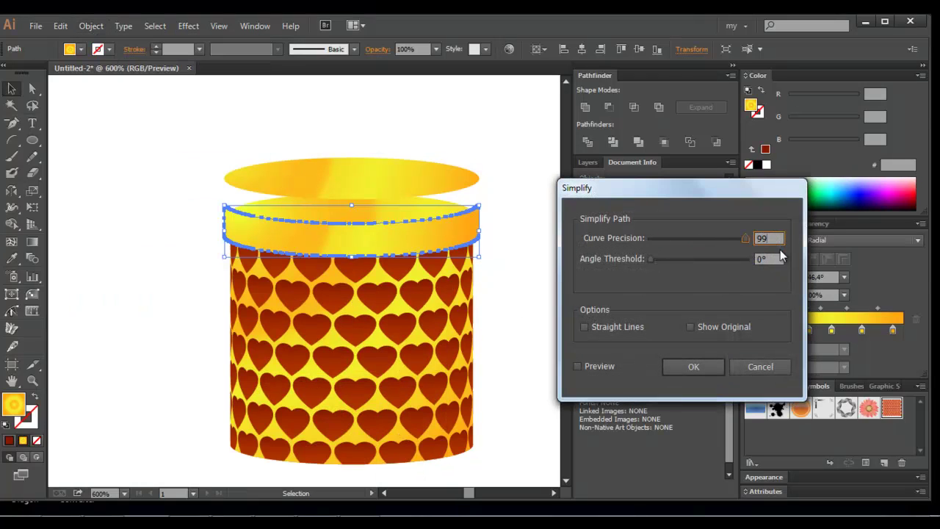
pyautogui.click(588, 367)
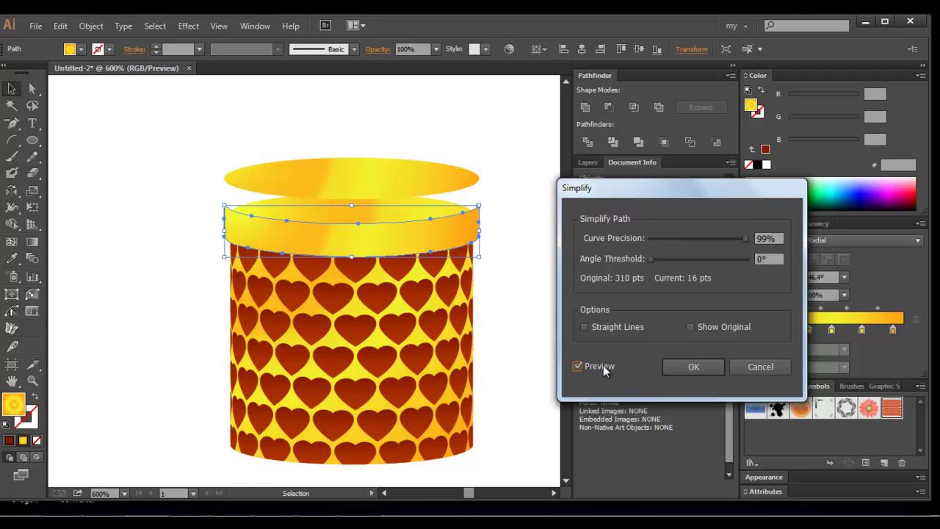
pyautogui.click(690, 365)
pyautogui.click(491, 275)
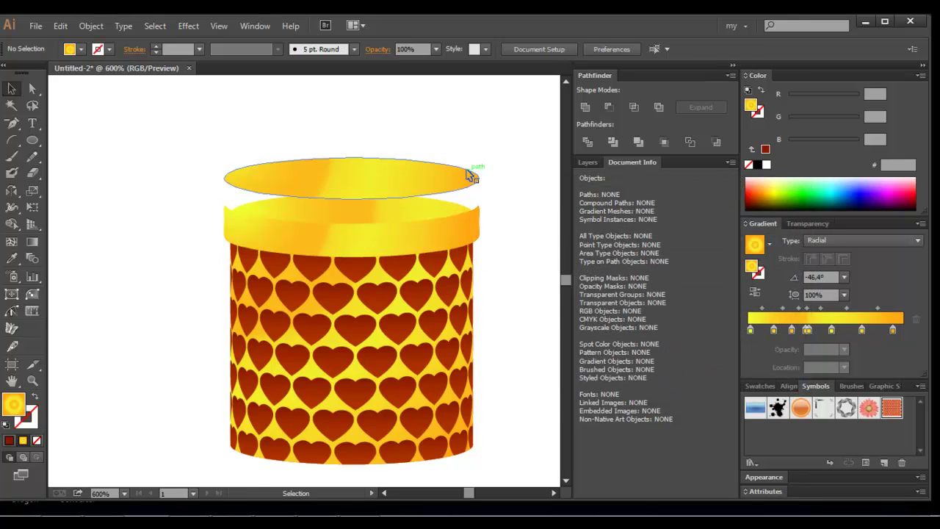
pyautogui.moveTo(402, 183); pyautogui.dragTo(403, 208)
pyautogui.click(250, 148)
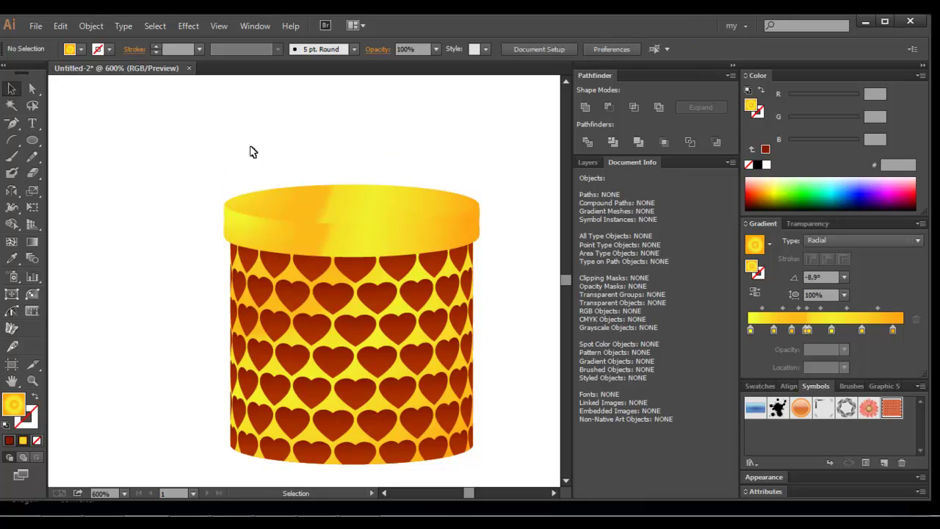
# Delete the middle anchor on the lid band's left edge and adjust its top-left anchor.
pyautogui.press('z')
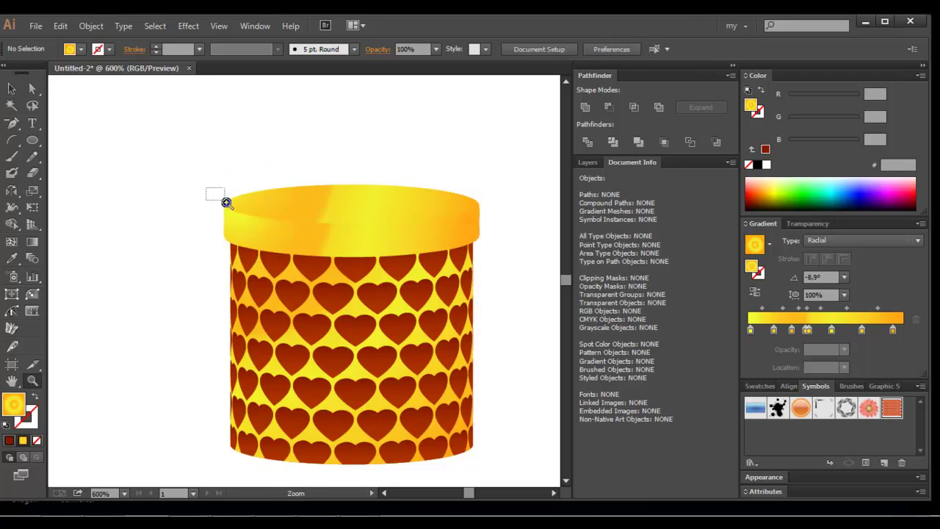
pyautogui.moveTo(204, 188); pyautogui.dragTo(242, 217)
pyautogui.press('a')
pyautogui.click(361, 311)
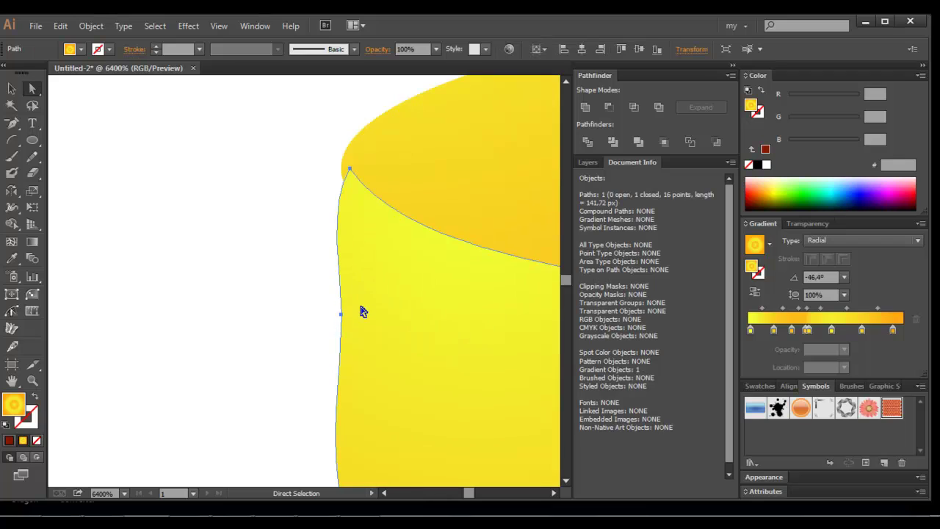
pyautogui.click(341, 314)
pyautogui.press('-')
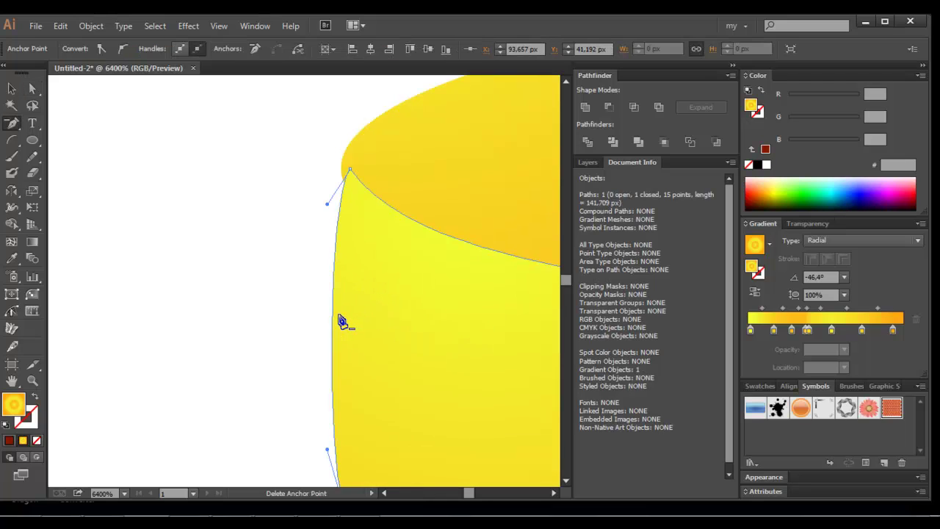
pyautogui.press('a')
pyautogui.moveTo(350, 170); pyautogui.dragTo(335, 176)
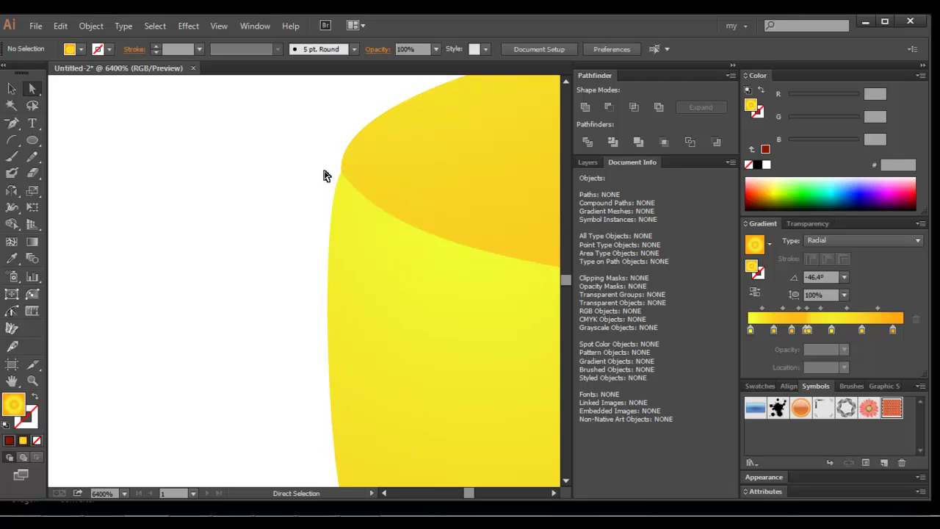
pyautogui.moveTo(342, 168); pyautogui.dragTo(341, 168)
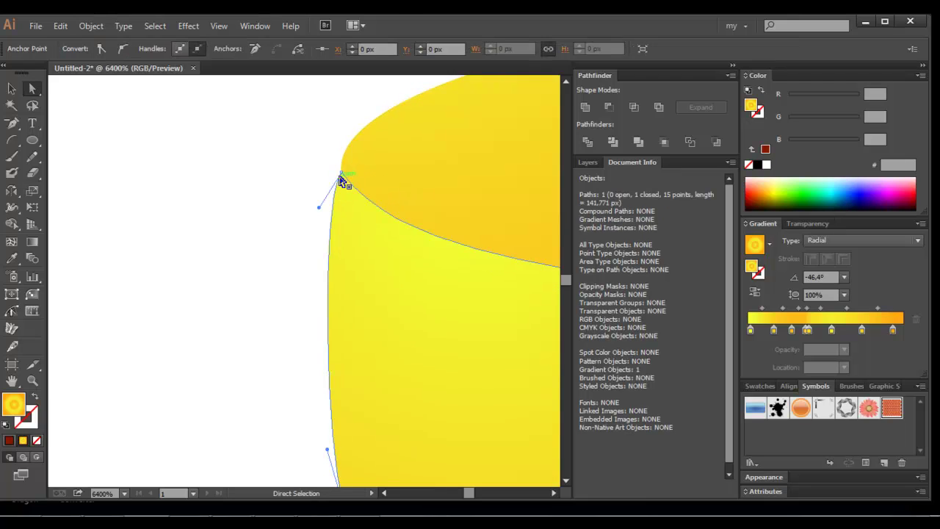
pyautogui.click(298, 178)
pyautogui.hotkey('ctrl', '-')
pyautogui.hotkey('ctrl', '-')
pyautogui.hotkey('ctrl', '-')
pyautogui.hotkey('ctrl', '-')
pyautogui.hotkey('ctrl', '-')
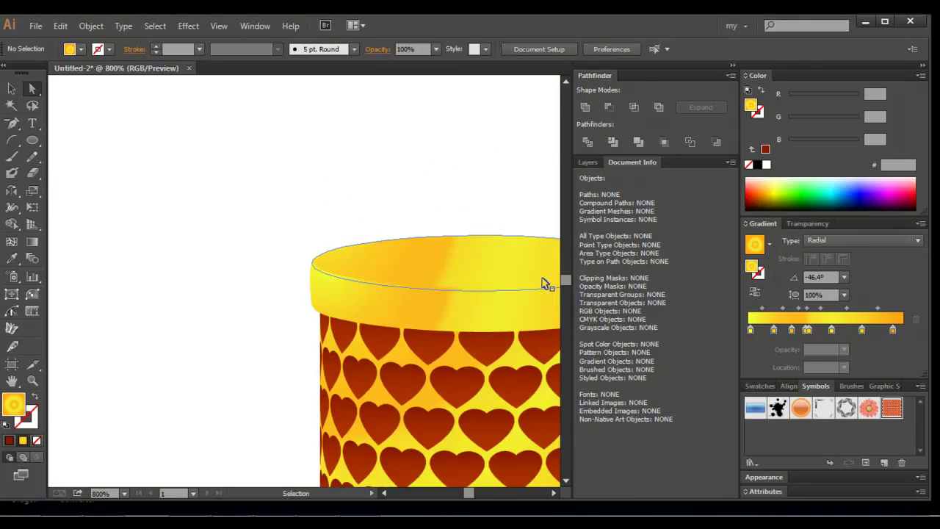
pyautogui.hotkey('ctrl', '-')
pyautogui.hotkey('ctrl', '-')
# Remove two extra anchors on the band's right edge and reposition its top-right corner.
pyautogui.moveTo(494, 256); pyautogui.dragTo(470, 301)
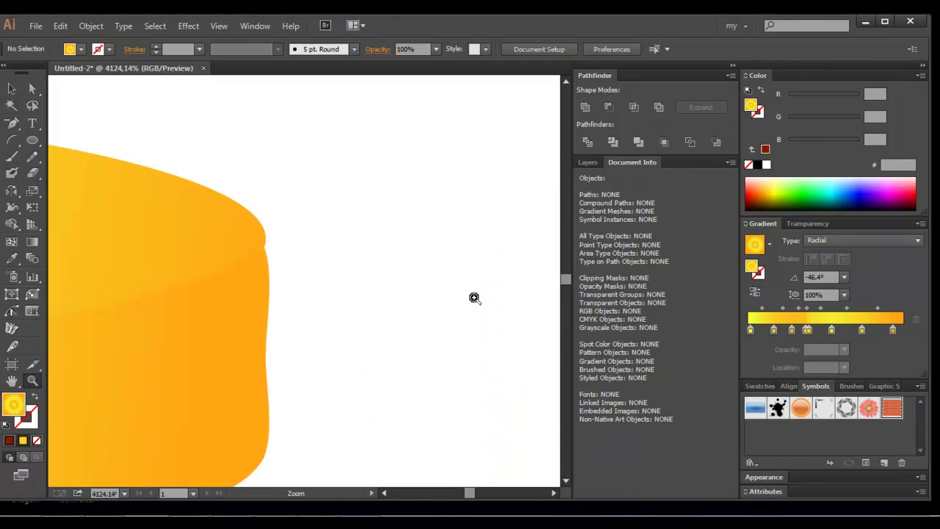
pyautogui.click(261, 358)
pyautogui.press('p')
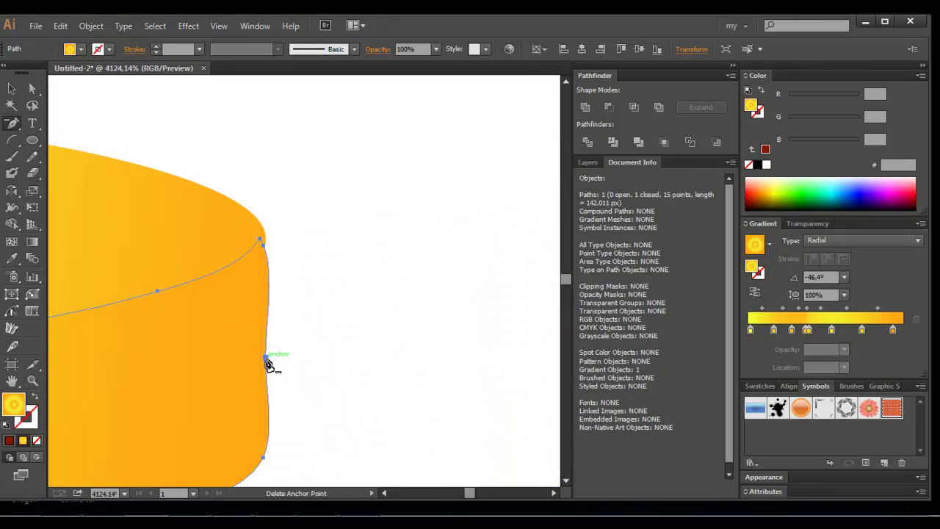
pyautogui.click(266, 362)
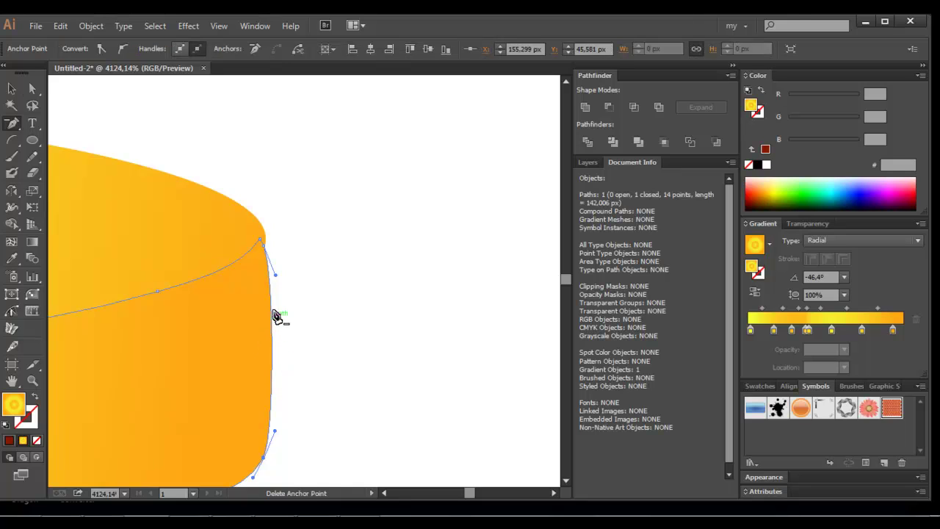
pyautogui.press('a')
pyautogui.moveTo(262, 241); pyautogui.dragTo(266, 250)
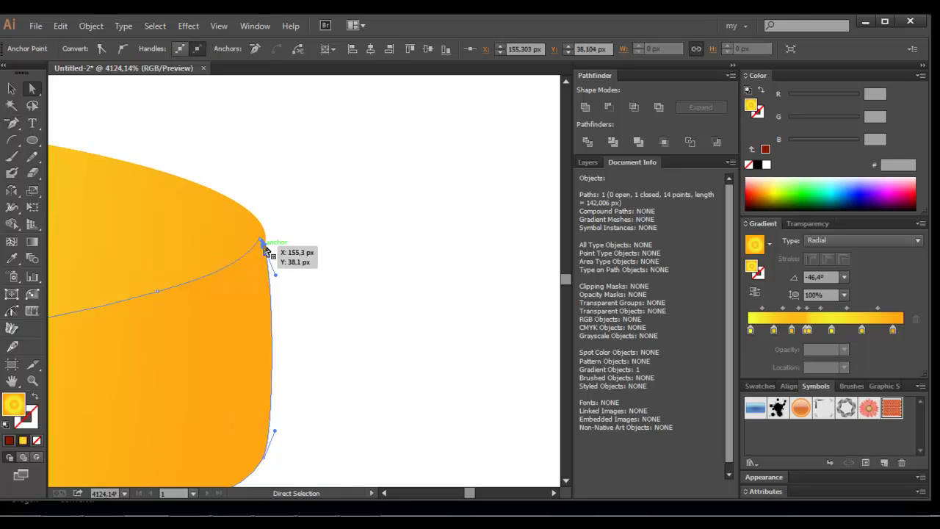
pyautogui.press('p')
pyautogui.click(266, 250)
pyautogui.press('a')
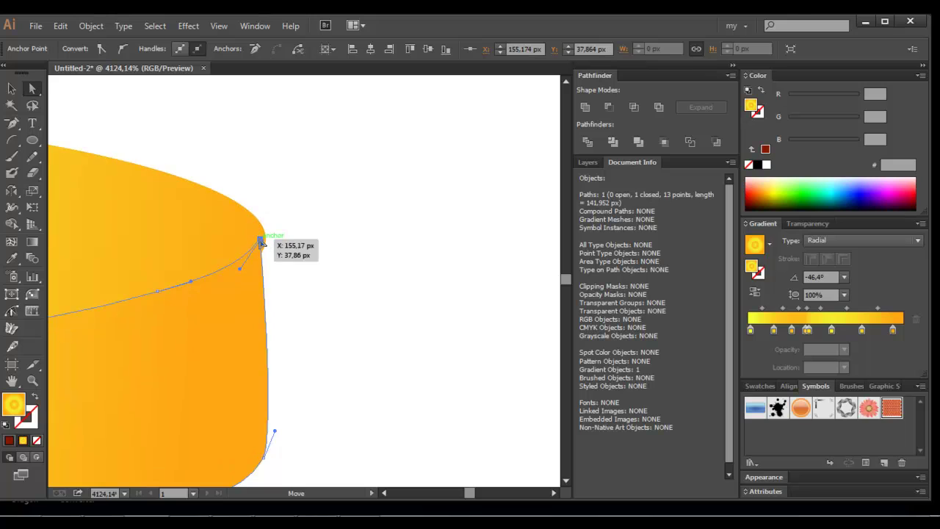
pyautogui.moveTo(262, 242); pyautogui.dragTo(272, 253)
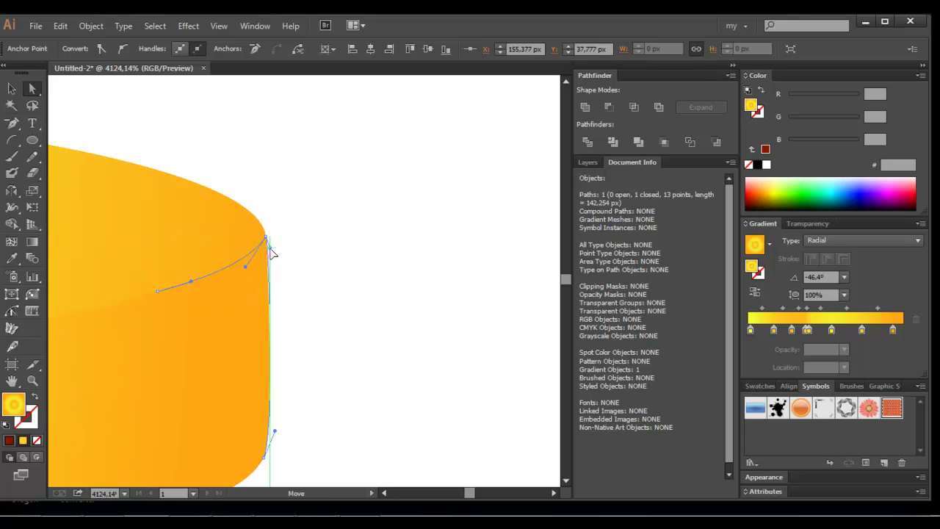
pyautogui.click(295, 281)
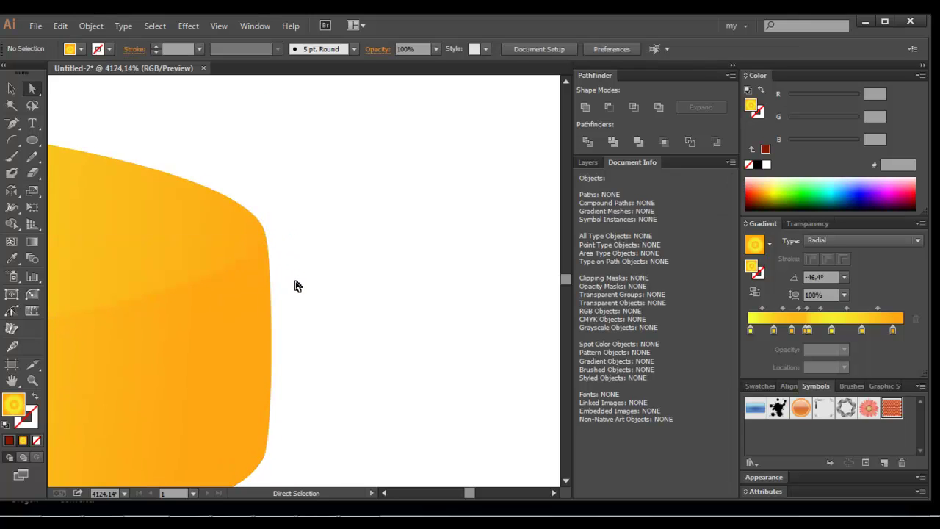
pyautogui.hotkey('ctrl', '-')
pyautogui.hotkey('ctrl', '-')
pyautogui.hotkey('ctrl', '-')
pyautogui.hotkey('ctrl', '-')
pyautogui.hotkey('ctrl', '-')
pyautogui.hotkey('ctrl', '-')
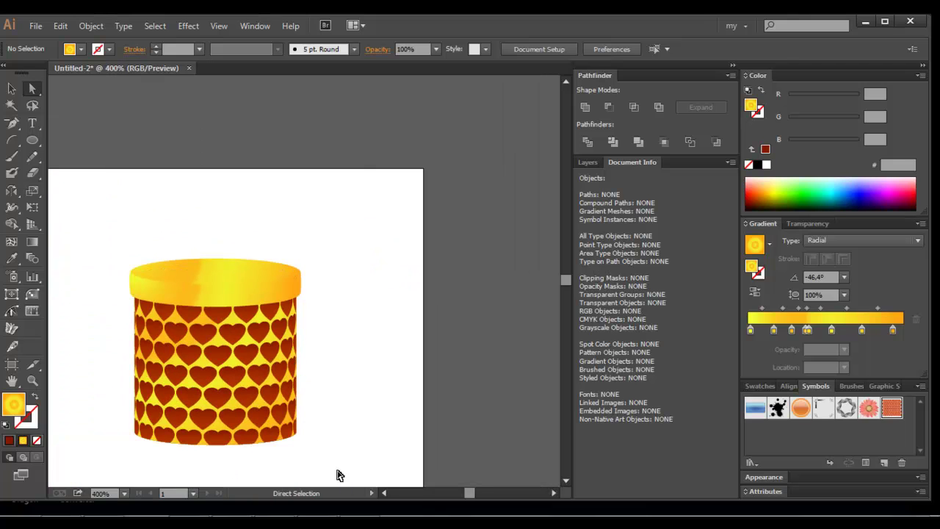
# Reverse the gradient on the lid's top ellipse.
pyautogui.click(382, 494)
pyautogui.click(303, 277)
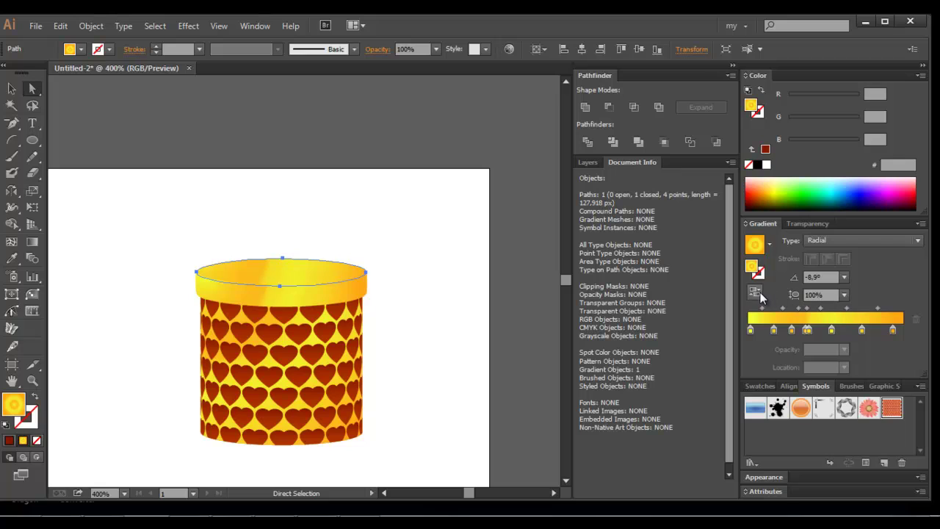
pyautogui.click(757, 294)
pyautogui.click(485, 329)
# Lower the lid band slightly, fill it solid black, and set its opacity to 10%.
pyautogui.scroll(-1, 429, 292)
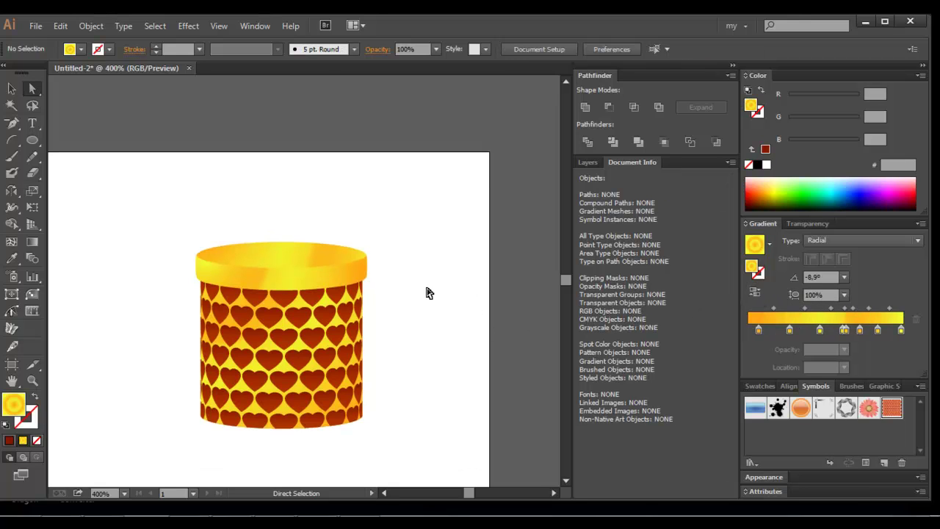
pyautogui.hotkey('ctrl', '+')
pyautogui.click(345, 288)
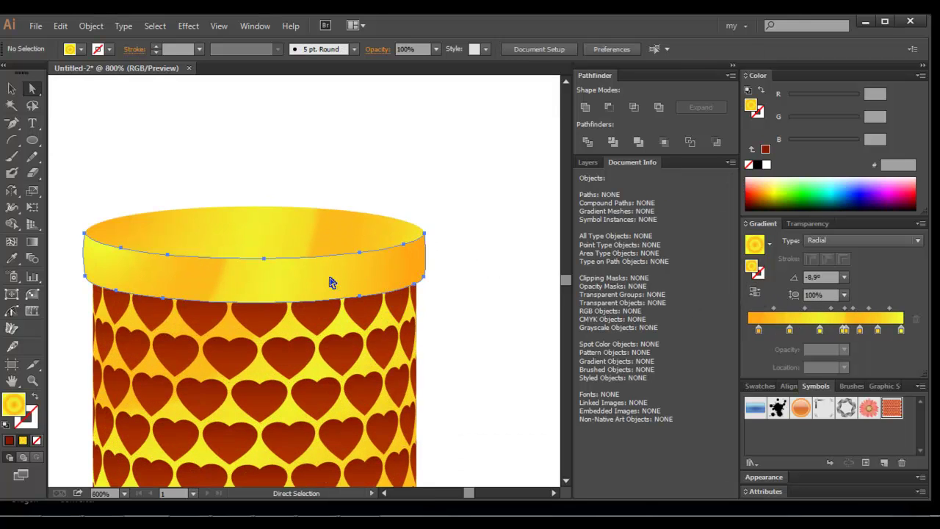
pyautogui.moveTo(320, 287); pyautogui.dragTo(323, 292)
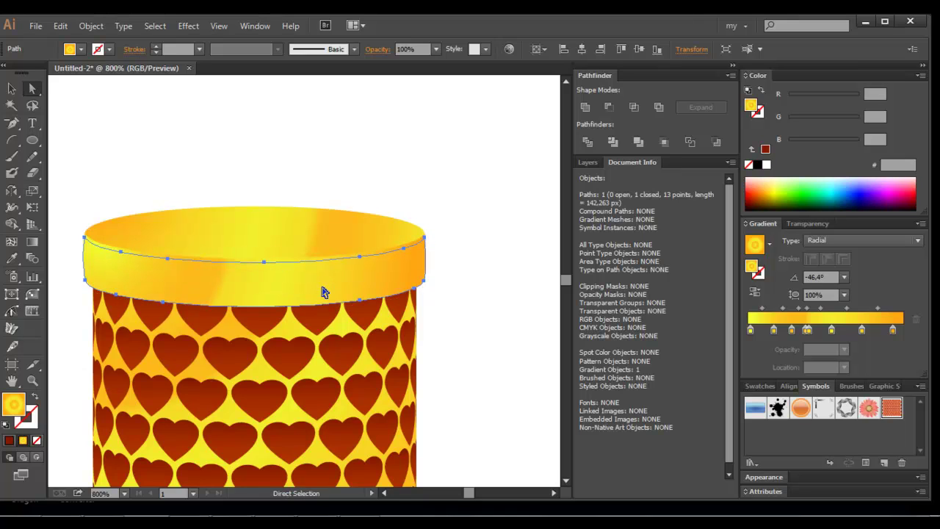
pyautogui.click(756, 166)
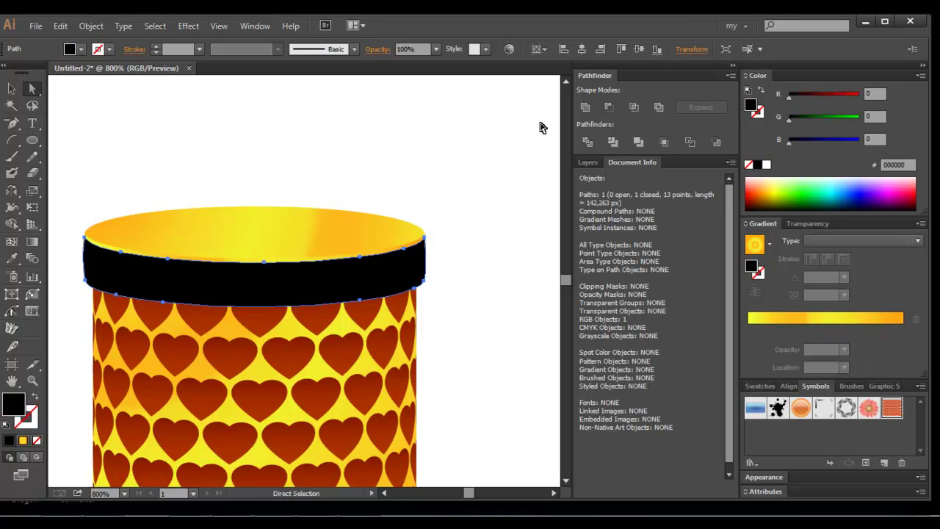
pyautogui.click(438, 49)
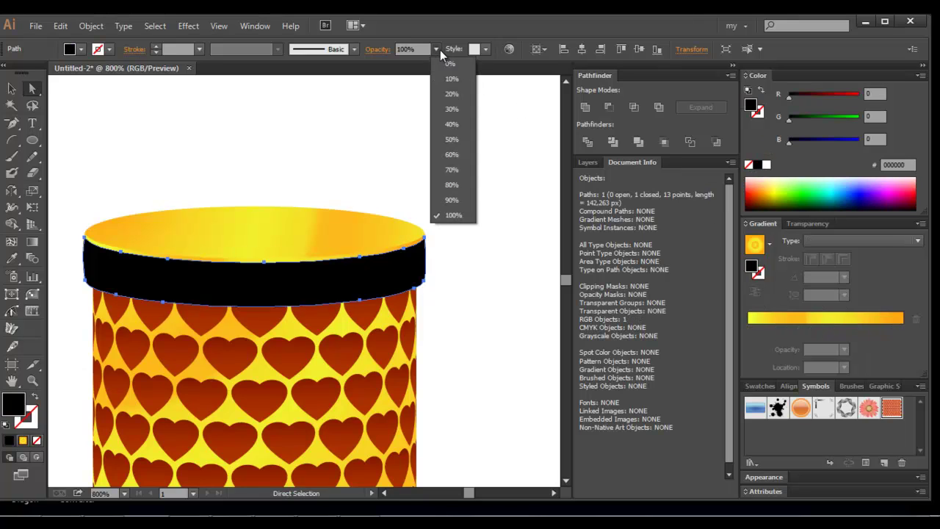
pyautogui.click(451, 90)
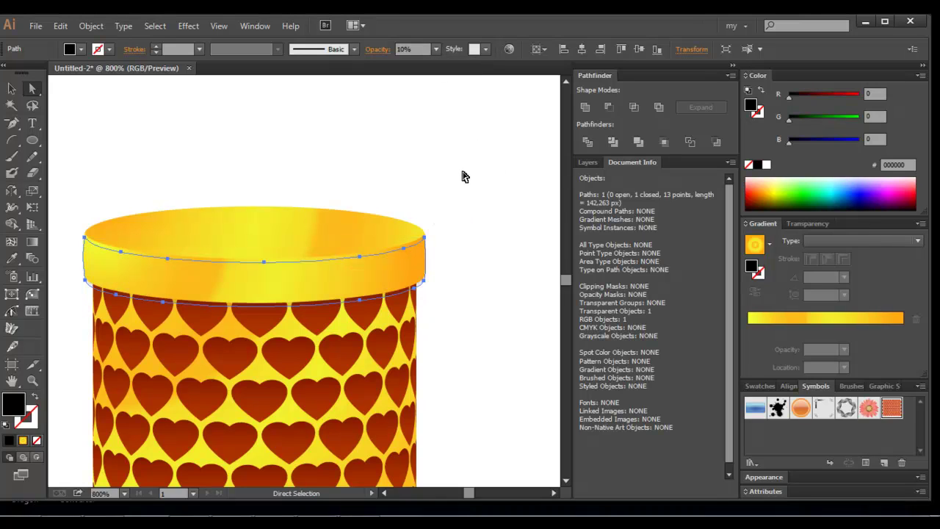
# Narrow the shading band from the right to fit within the top ellipse's width.
pyautogui.press('v')
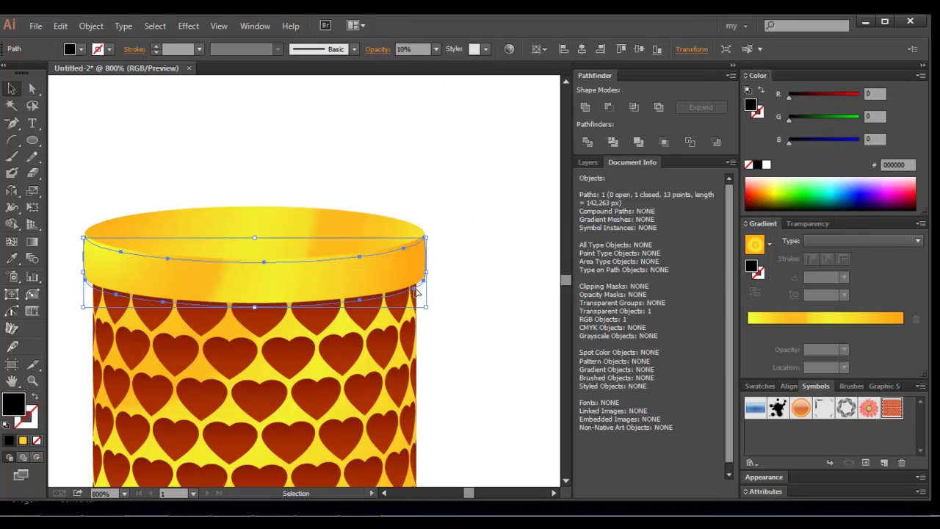
pyautogui.moveTo(428, 273); pyautogui.dragTo(420, 276)
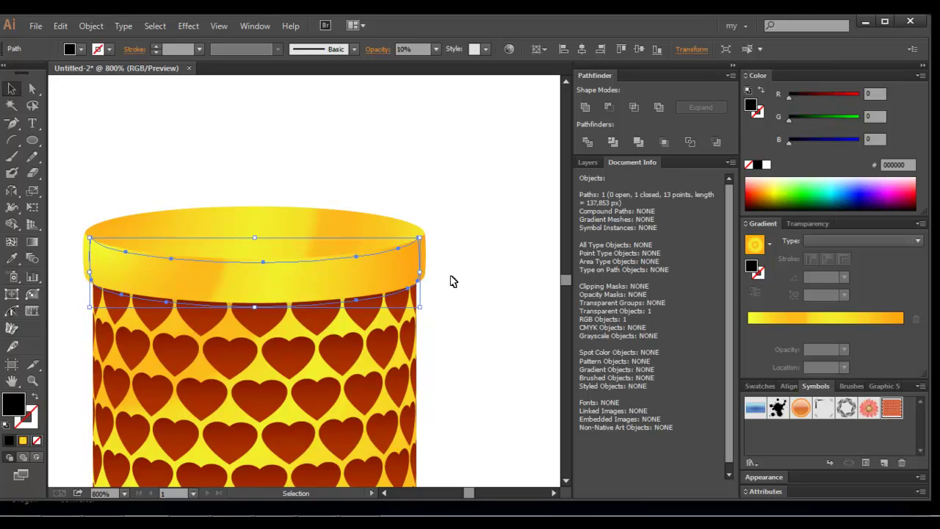
pyautogui.click(450, 280)
pyautogui.scroll(-2, 453, 287)
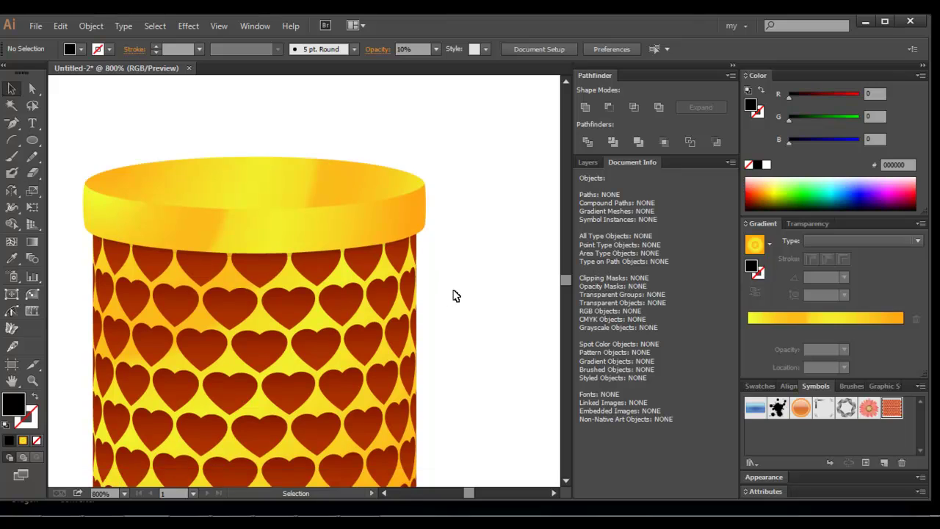
pyautogui.hotkey('ctrl', '-')
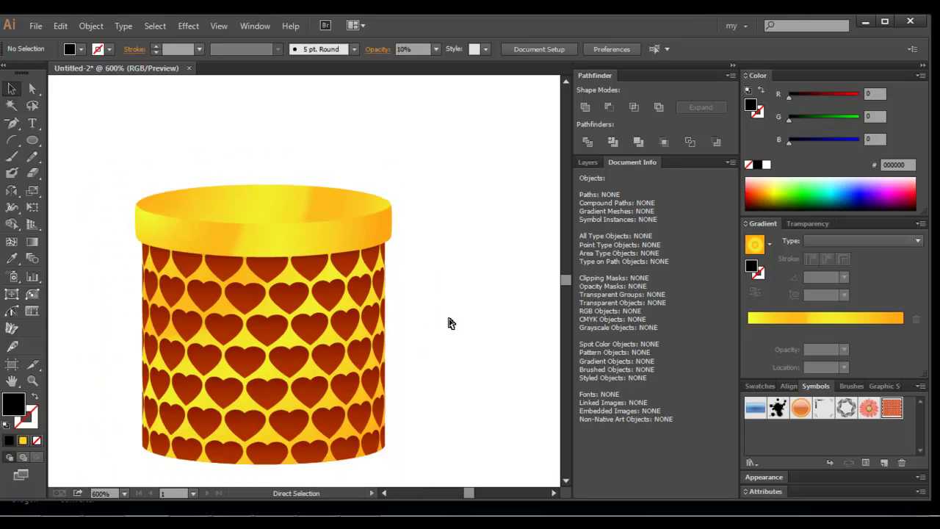
pyautogui.hotkey('ctrl', '-')
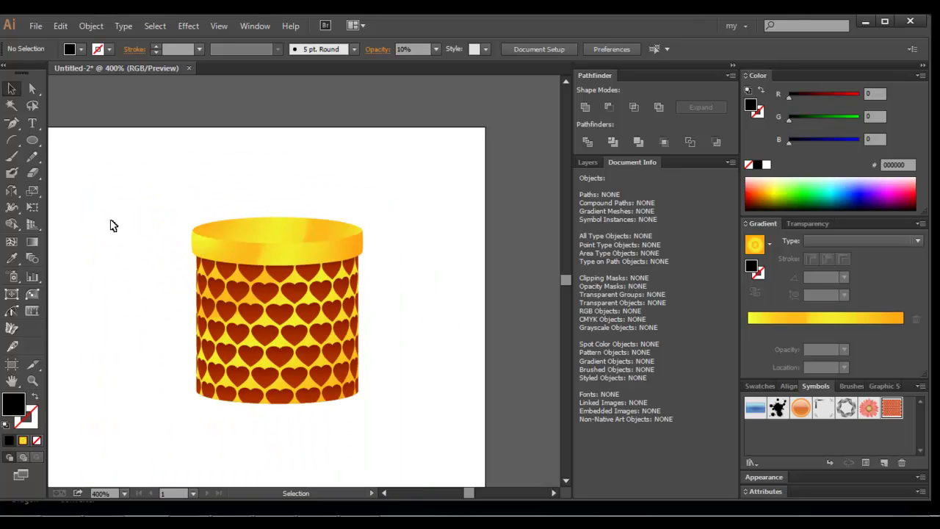
pyautogui.scroll(-1, 243, 250)
# Recolour the heart gradient: left stop bright red E01000, right stop dark red 990700.
pyautogui.click(252, 282)
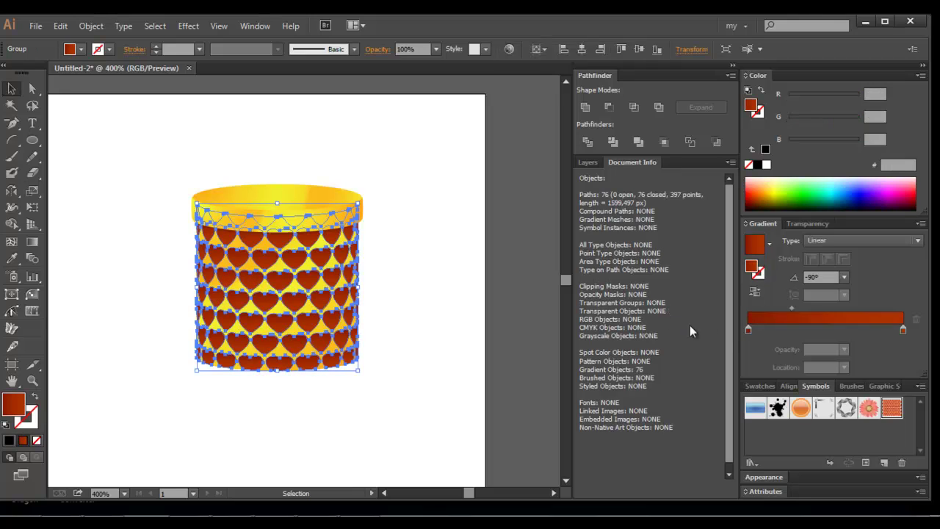
pyautogui.click(749, 331)
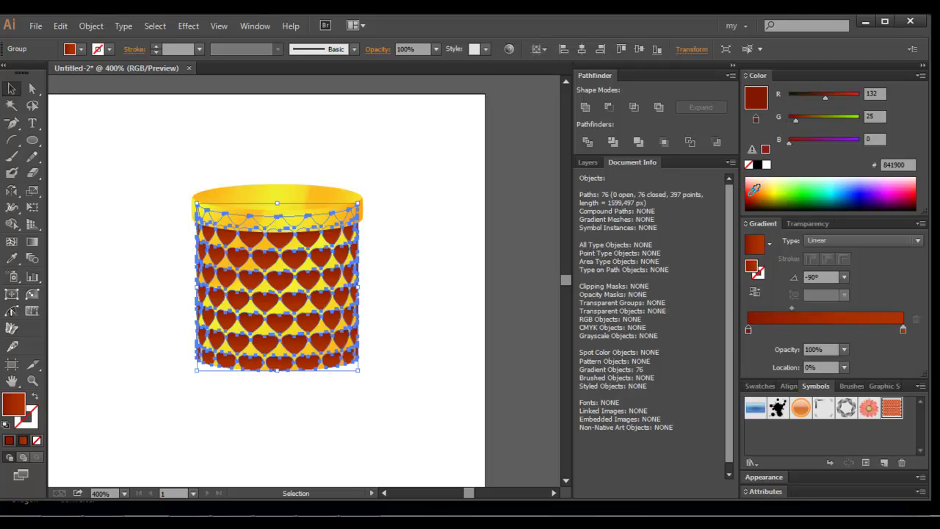
pyautogui.click(749, 194)
pyautogui.click(747, 194)
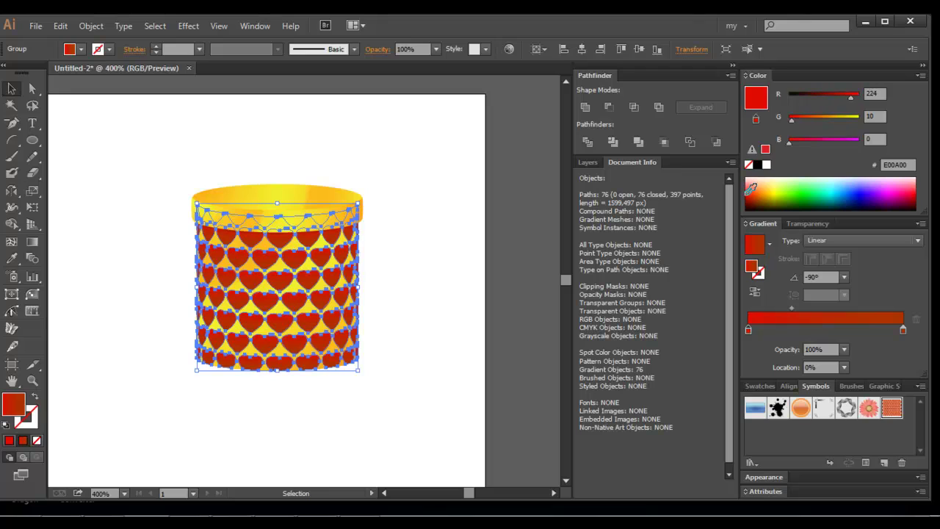
pyautogui.click(747, 193)
pyautogui.click(904, 330)
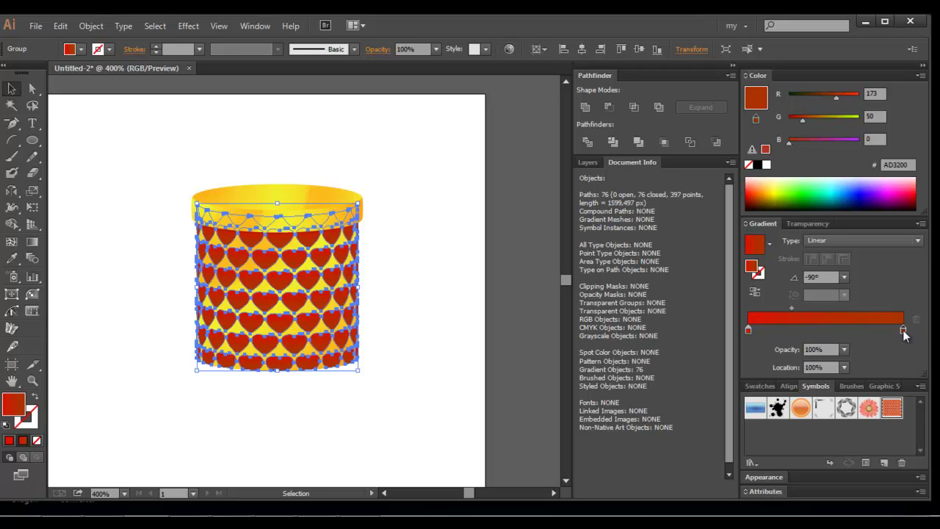
pyautogui.click(749, 196)
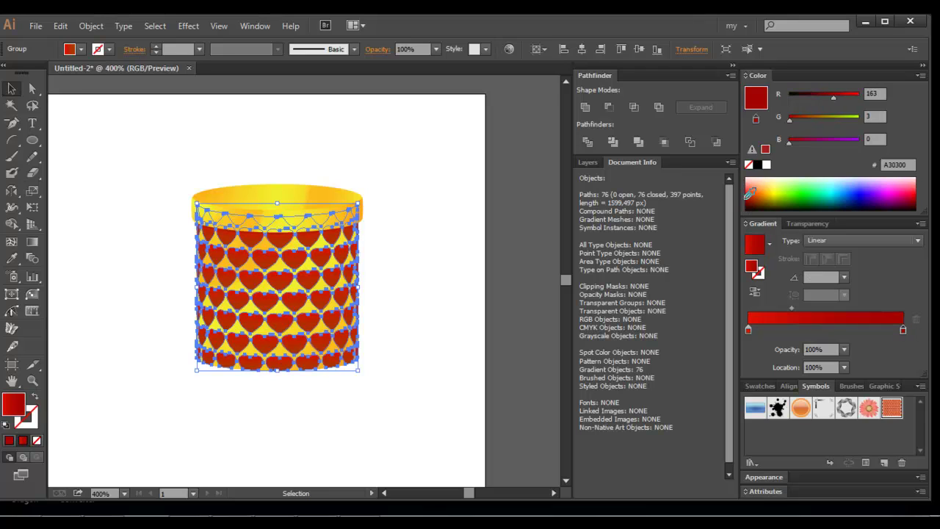
pyautogui.click(749, 194)
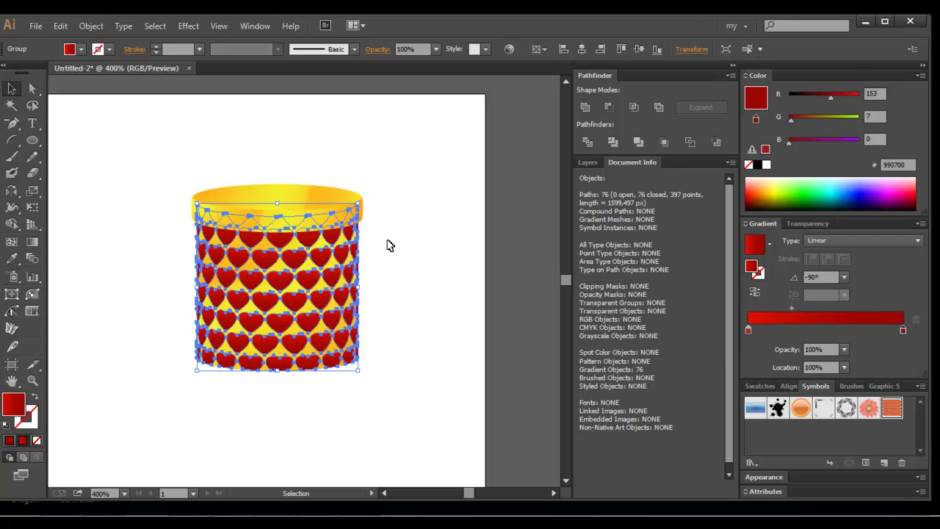
pyautogui.click(394, 251)
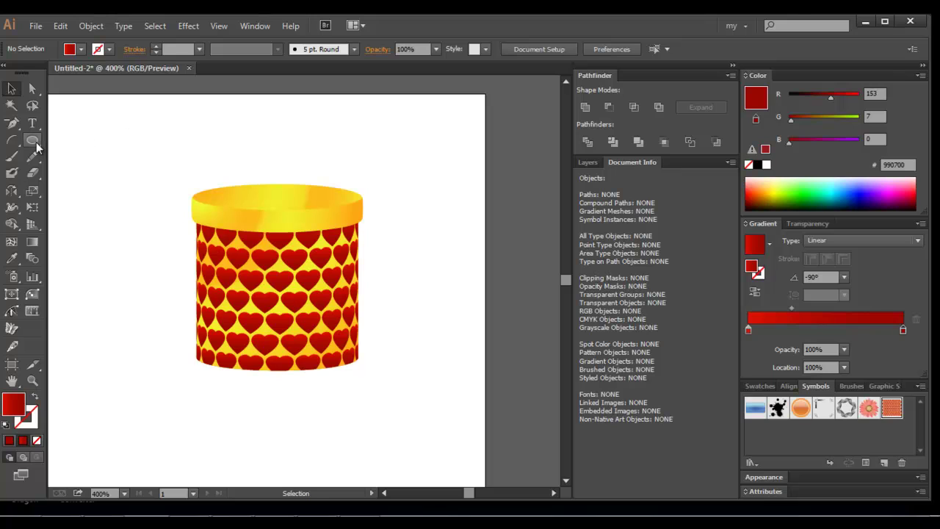
# Draw a thin tall ribbon strip on the box's left and place a copy on the right.
pyautogui.moveTo(31, 140); pyautogui.dragTo(68, 139)
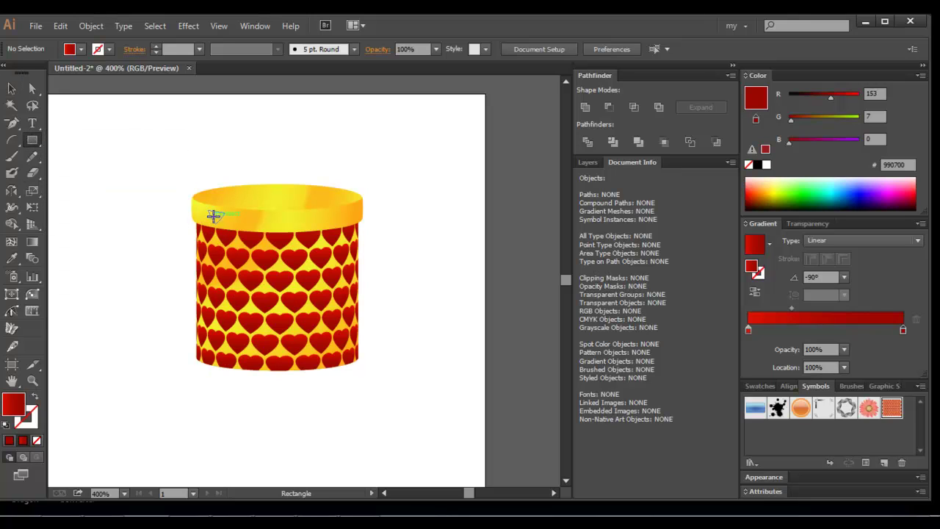
pyautogui.moveTo(216, 216)
pyautogui.mouseDown()
pyautogui.moveTo(232, 375)
pyautogui.moveTo(335, 363)
pyautogui.mouseUp()
pyautogui.press('v')
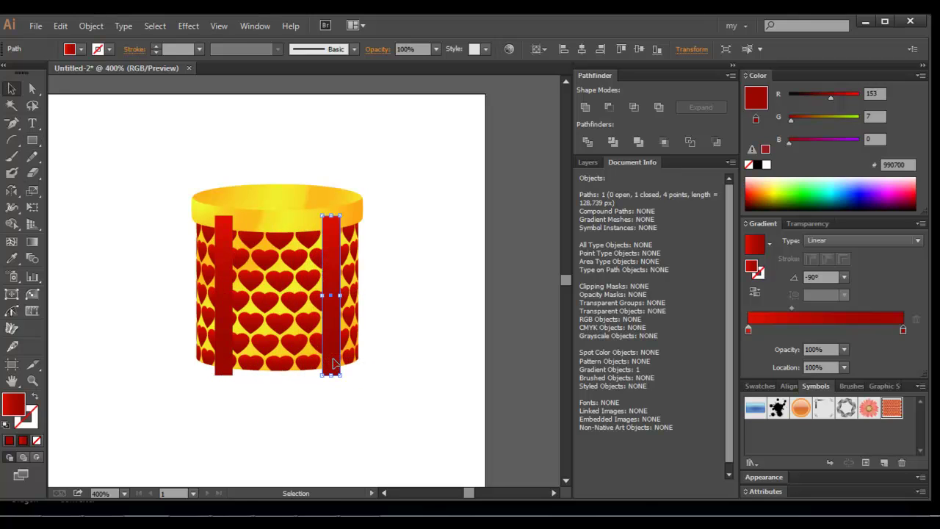
pyautogui.click(270, 377)
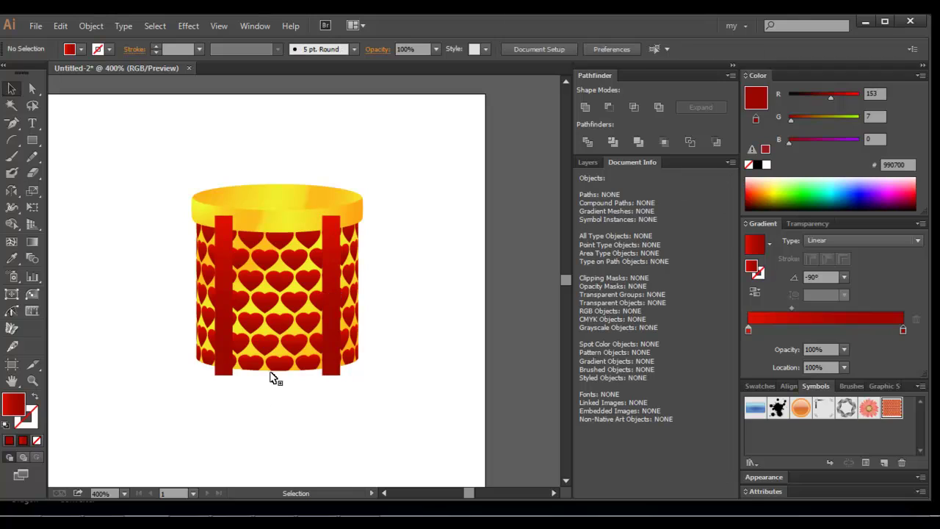
# Divide the heart-patterned body along the ribbon strips and ungroup the resulting pieces.
pyautogui.click(266, 334)
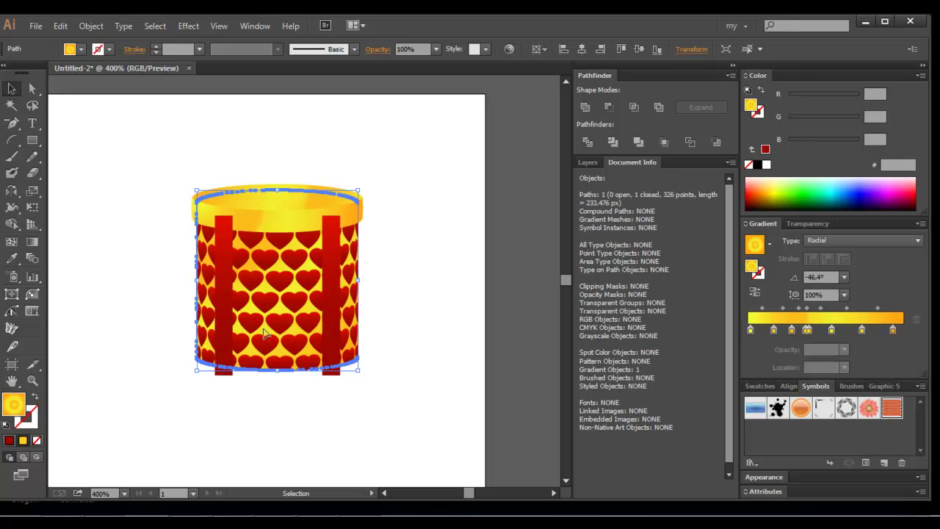
pyautogui.keyDown('shift'); pyautogui.click(221, 335); pyautogui.keyUp('shift')
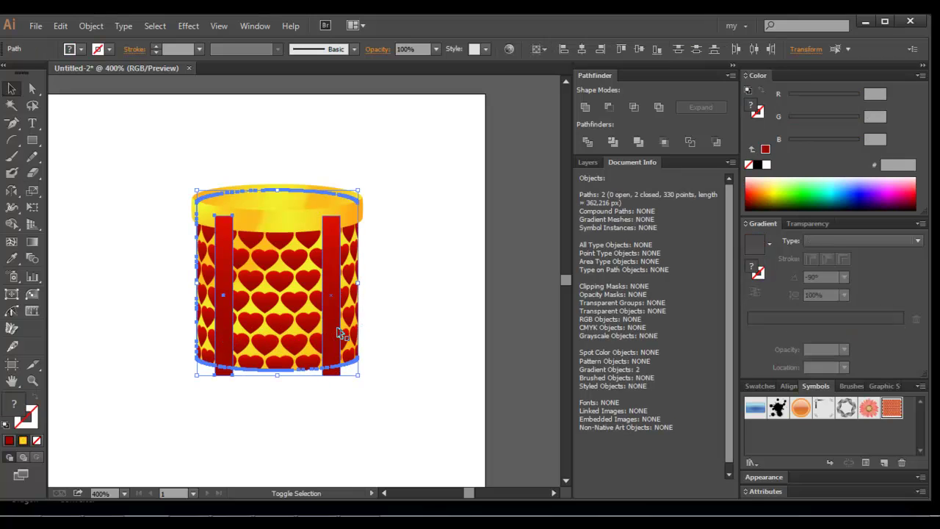
pyautogui.click(593, 143)
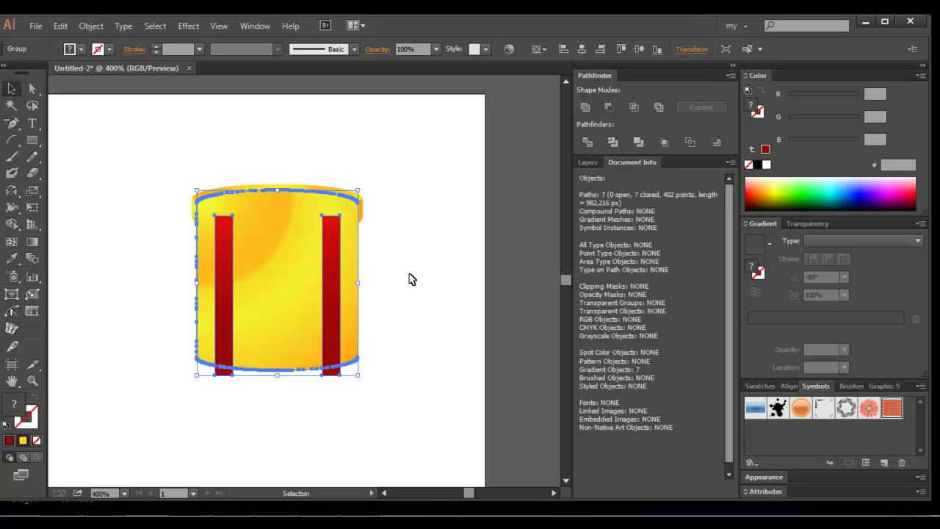
pyautogui.rightClick(369, 284)
pyautogui.click(413, 360)
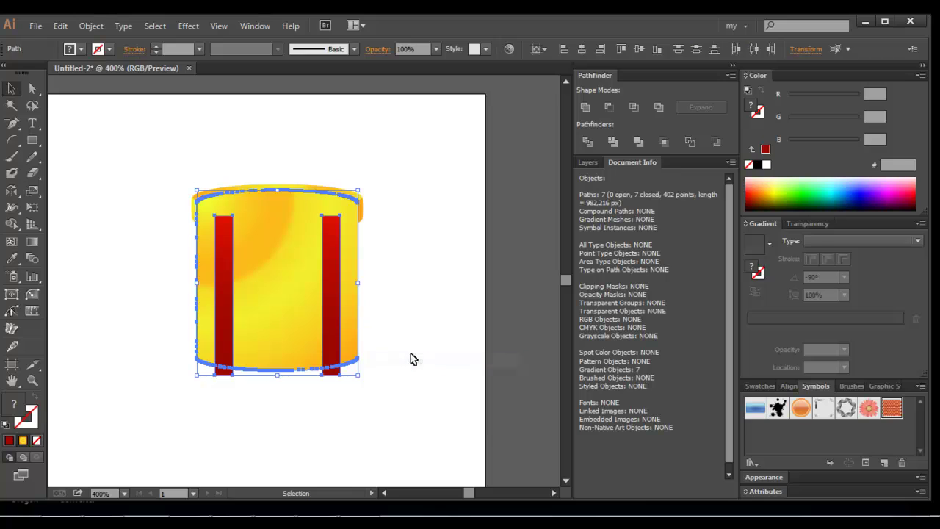
# Delete both ribbons' protruding bottom ends and send the yellow body back behind the hearts.
pyautogui.click(332, 371)
pyautogui.press('Delete')
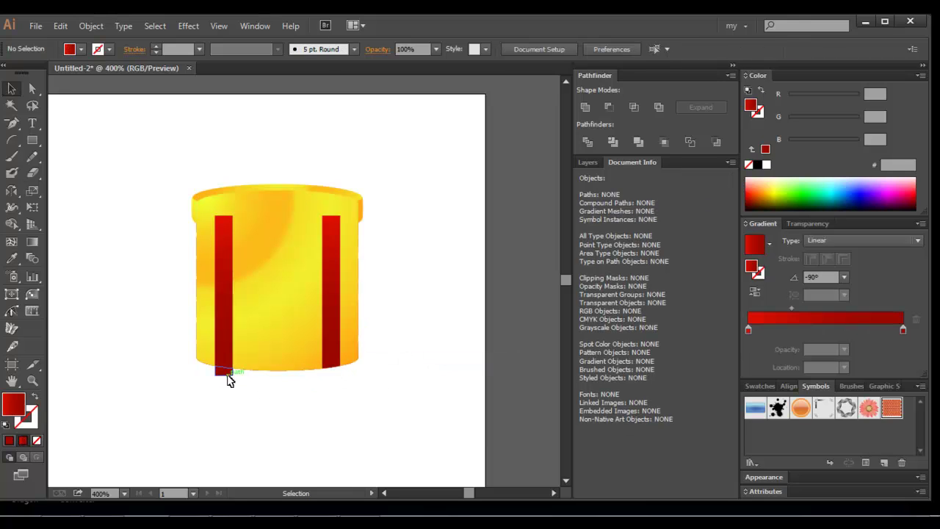
pyautogui.click(225, 371)
pyautogui.press('Delete')
pyautogui.click(259, 342)
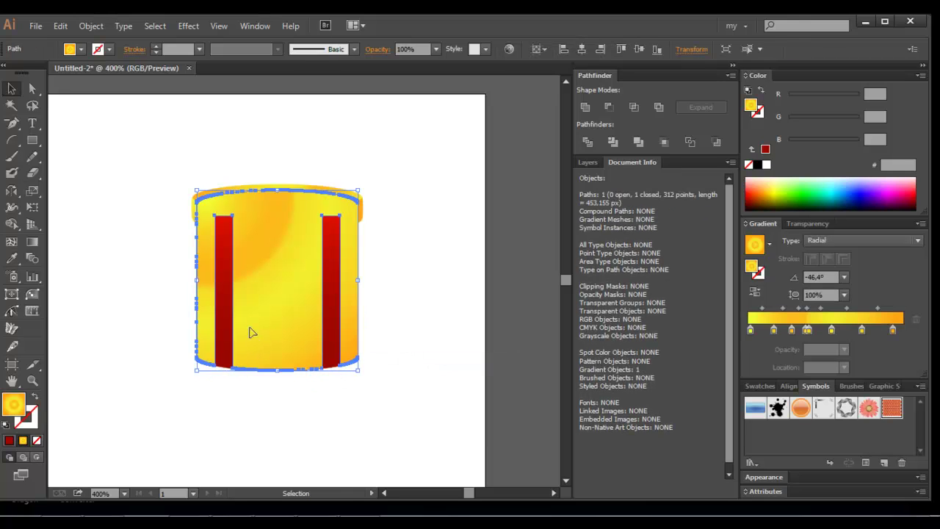
pyautogui.hotkey('ctrl', '[')
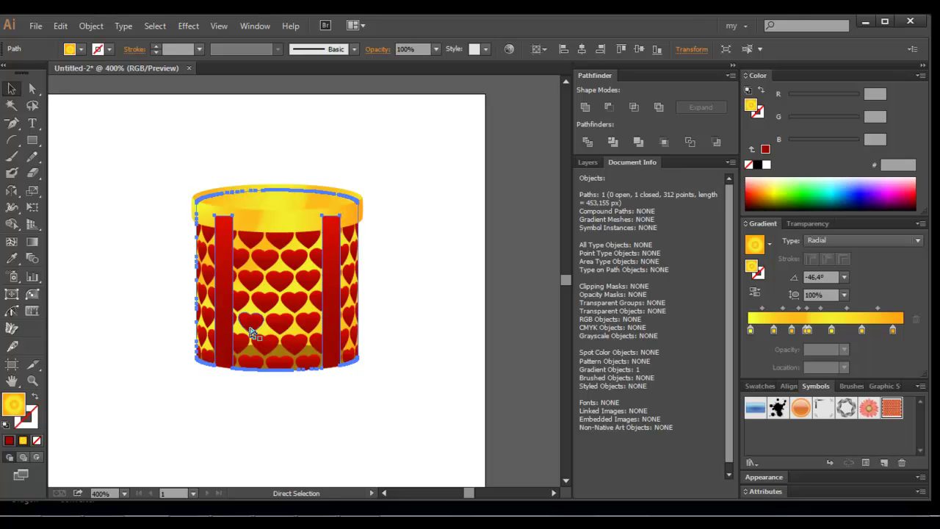
pyautogui.hotkey('ctrl', '[')
pyautogui.click(410, 341)
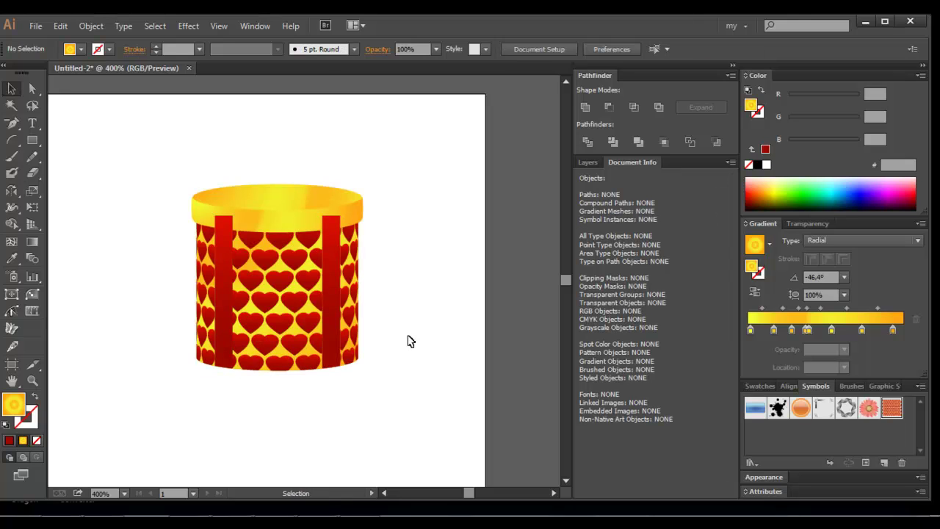
# Group the lid pieces together into one object.
pyautogui.hotkey('ctrl', '+')
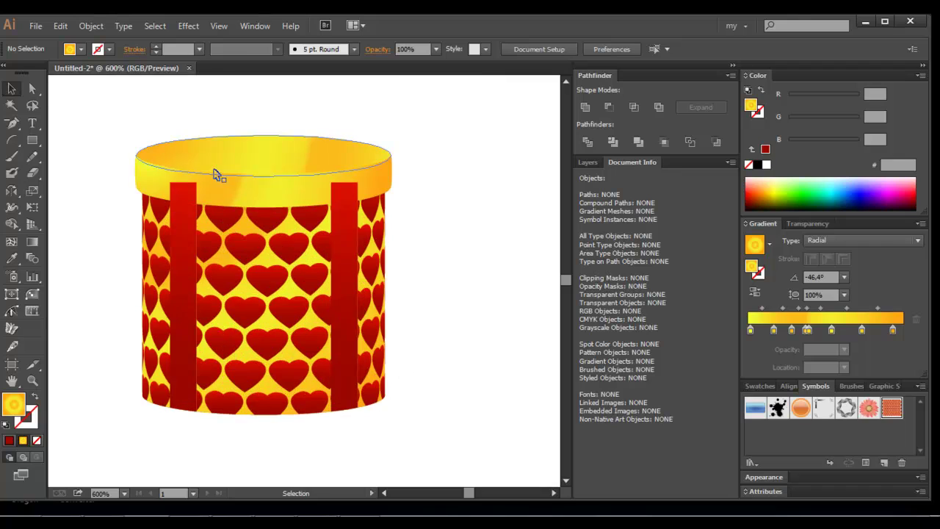
pyautogui.click(217, 176)
pyautogui.rightClick(231, 155)
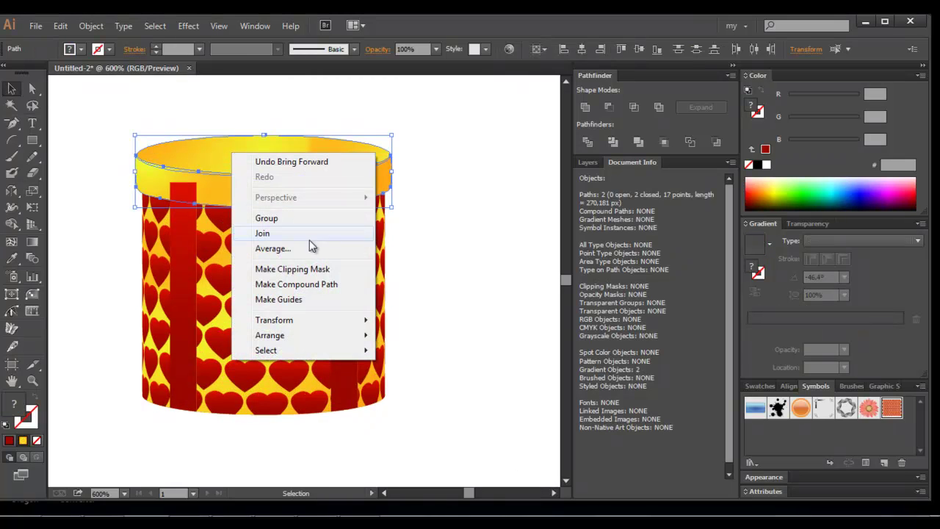
pyautogui.click(288, 220)
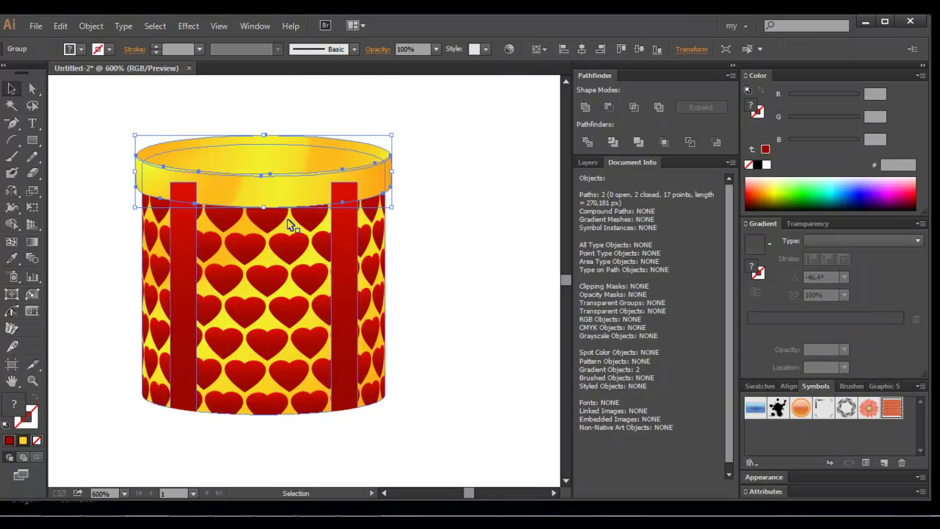
pyautogui.click(462, 243)
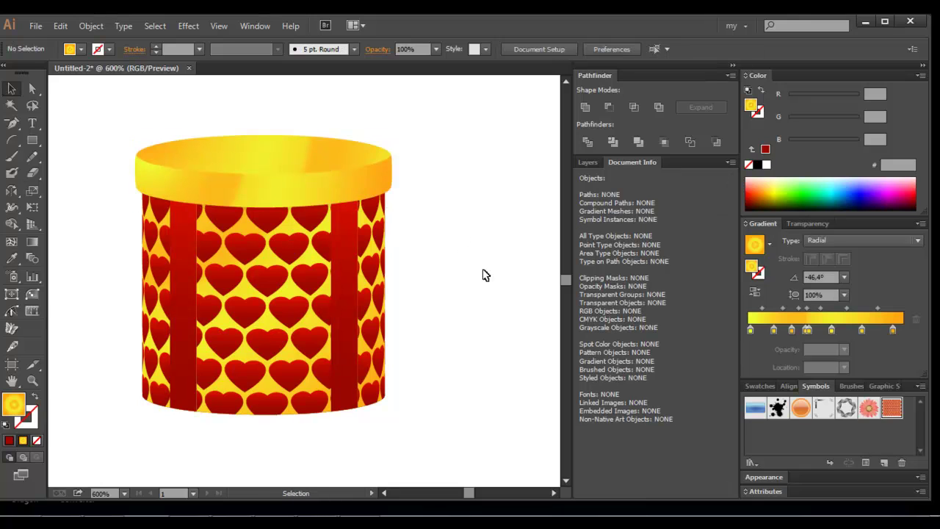
# Nudge the right ribbon strip overlay slightly left and make it black at 20% opacity.
pyautogui.click(360, 294)
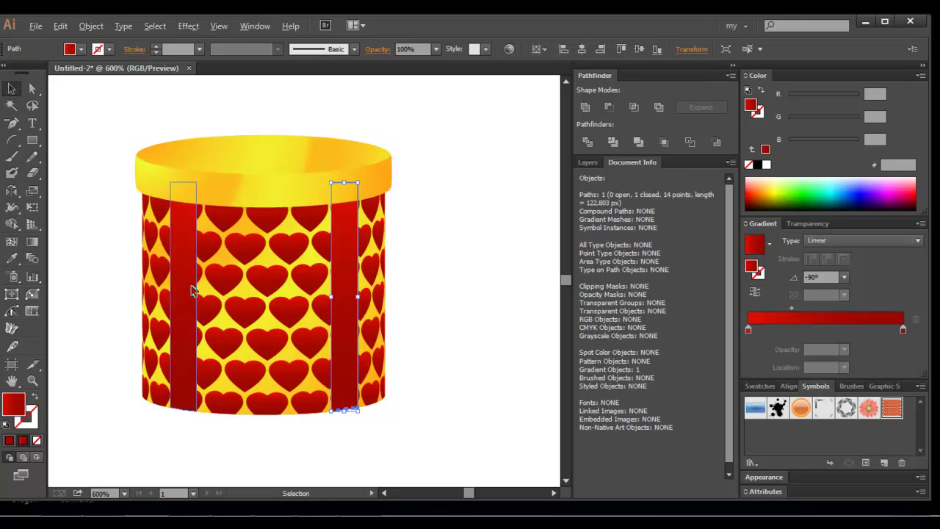
pyautogui.click(192, 291)
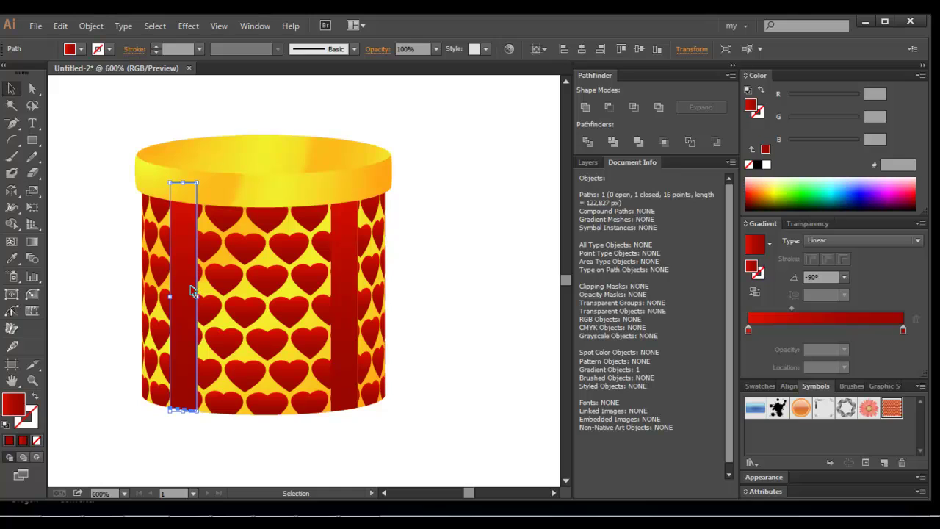
pyautogui.click(353, 287)
pyautogui.click(431, 273)
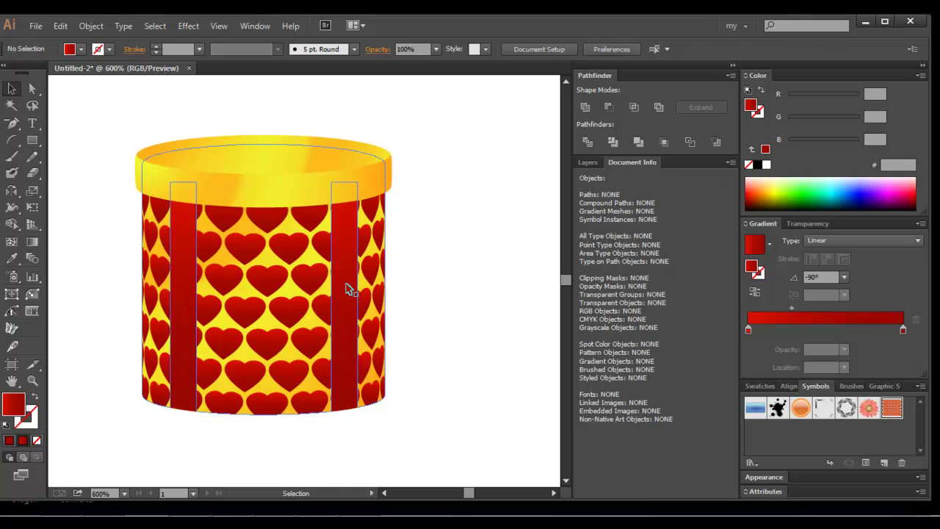
pyautogui.click(342, 293)
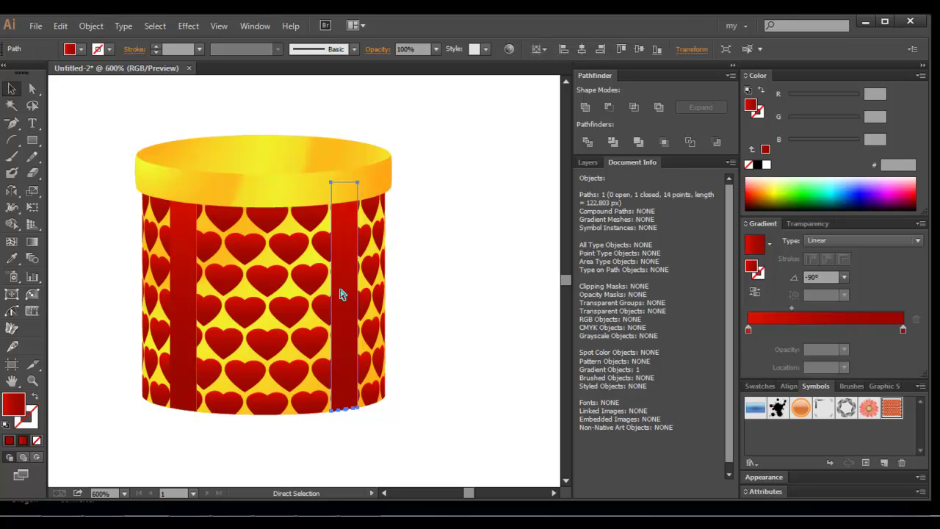
pyautogui.moveTo(337, 295); pyautogui.dragTo(335, 295)
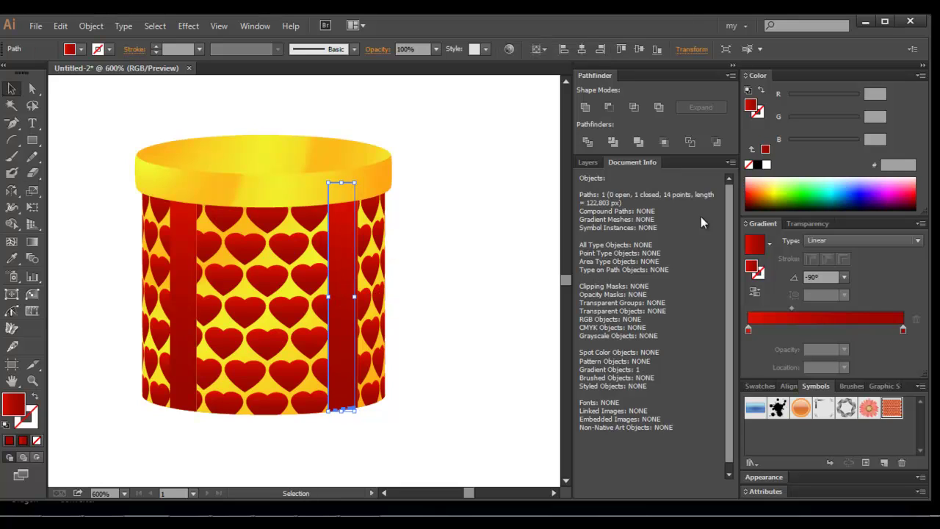
pyautogui.click(755, 167)
pyautogui.click(436, 49)
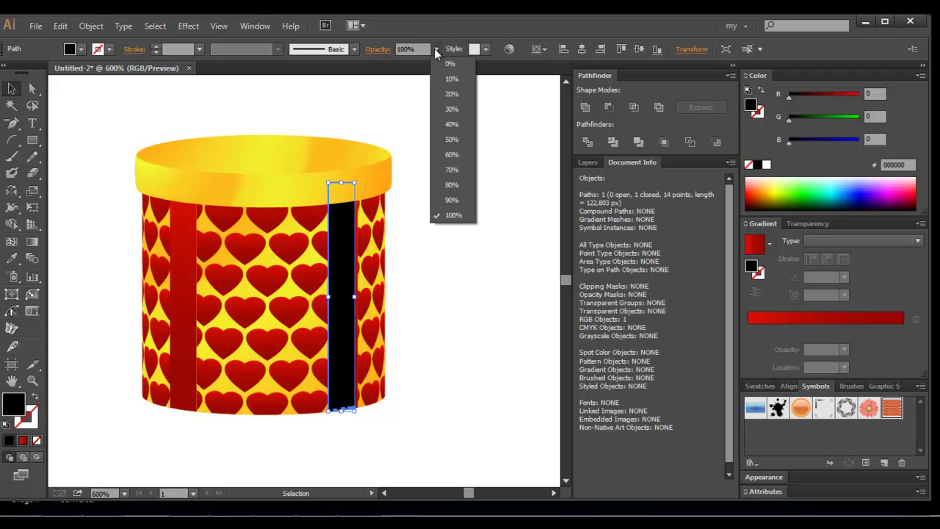
pyautogui.click(441, 91)
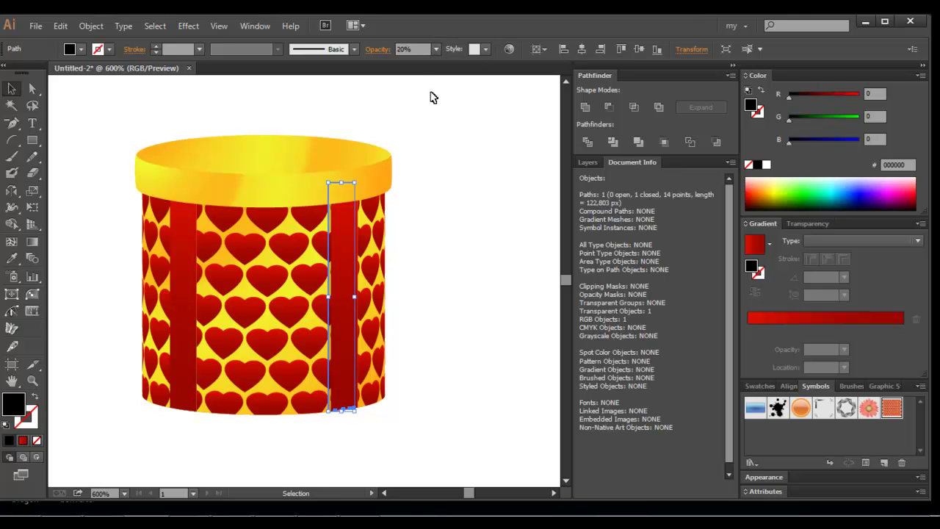
pyautogui.click(432, 95)
# Shift the left strip overlay slightly right and make it black at 20% opacity.
pyautogui.moveTo(191, 287); pyautogui.dragTo(199, 289)
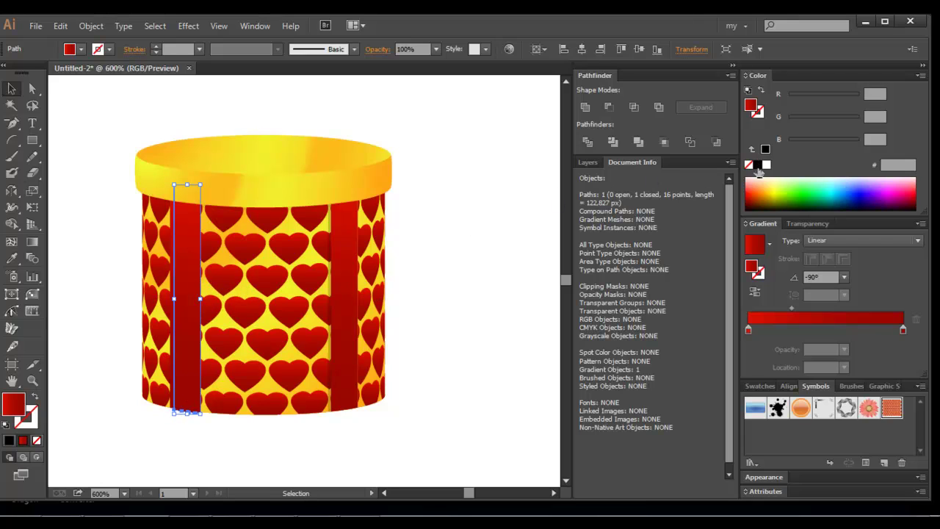
pyautogui.click(758, 165)
pyautogui.click(435, 49)
pyautogui.click(449, 102)
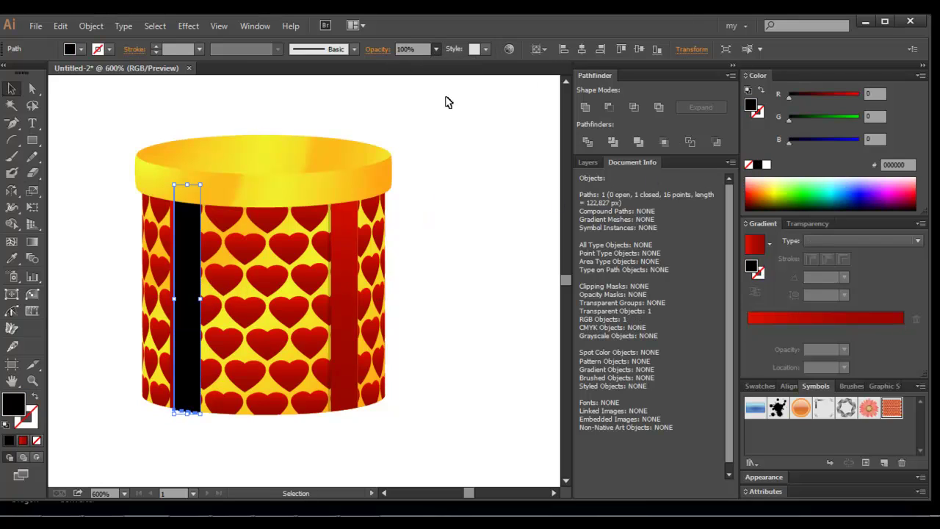
pyautogui.write('20')
pyautogui.press('Return')
# Zoom in on the left ribbon's bottom and delete the stray sliver there.
pyautogui.click(439, 126)
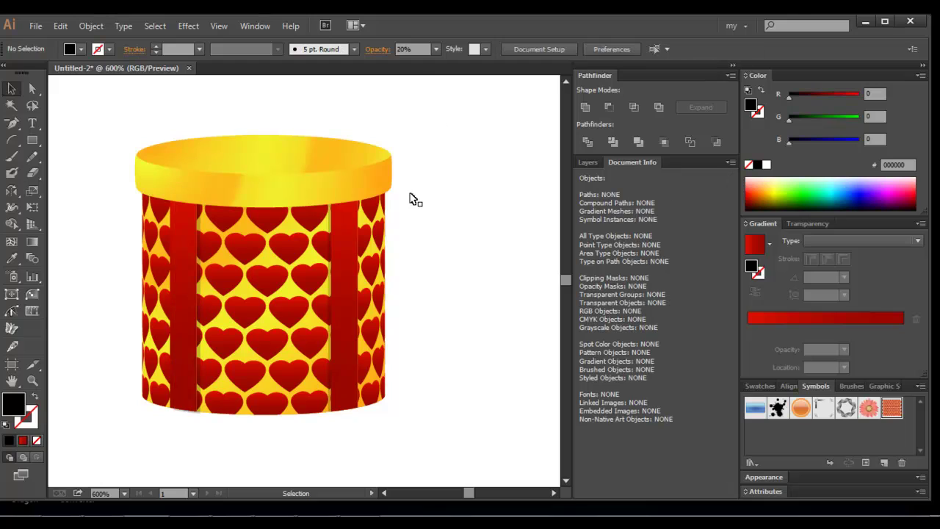
pyautogui.press('z')
pyautogui.moveTo(162, 434); pyautogui.dragTo(228, 386)
pyautogui.press('a')
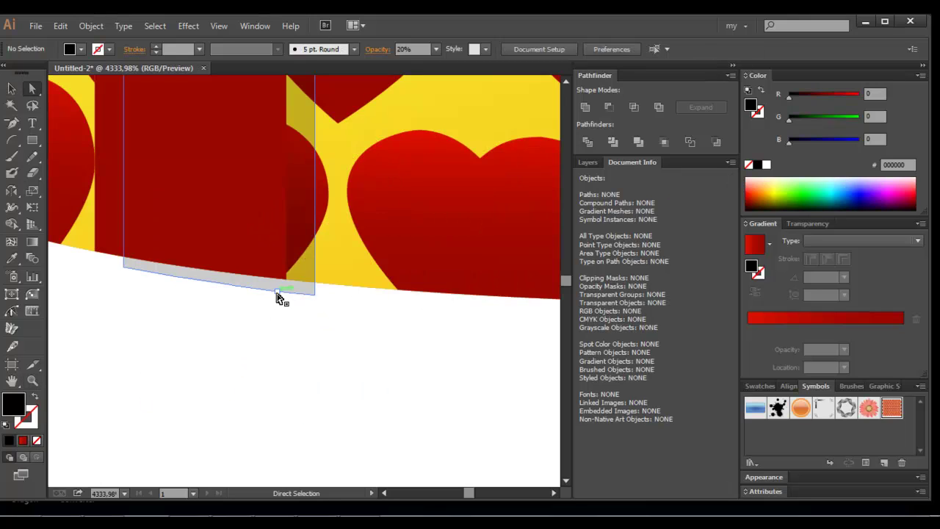
pyautogui.click(269, 292)
pyautogui.press('v')
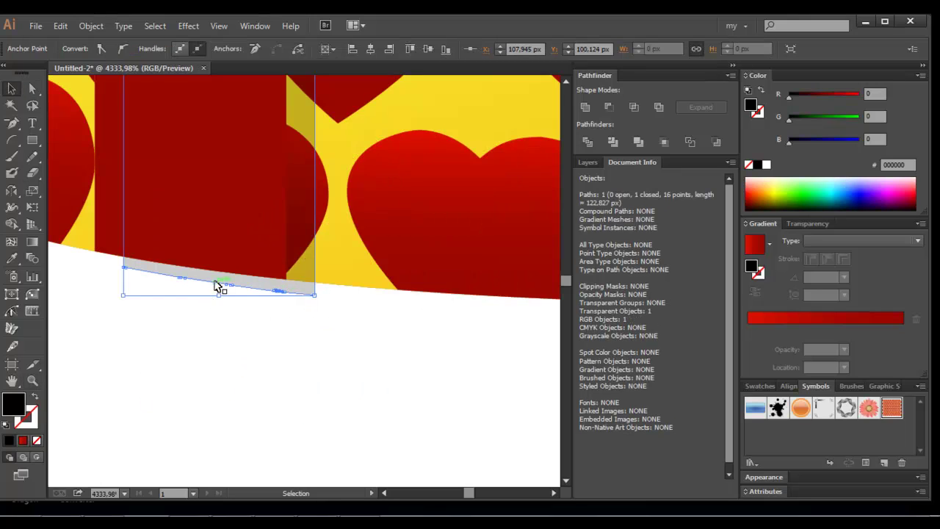
pyautogui.moveTo(218, 296); pyautogui.dragTo(220, 278)
pyautogui.press('Delete')
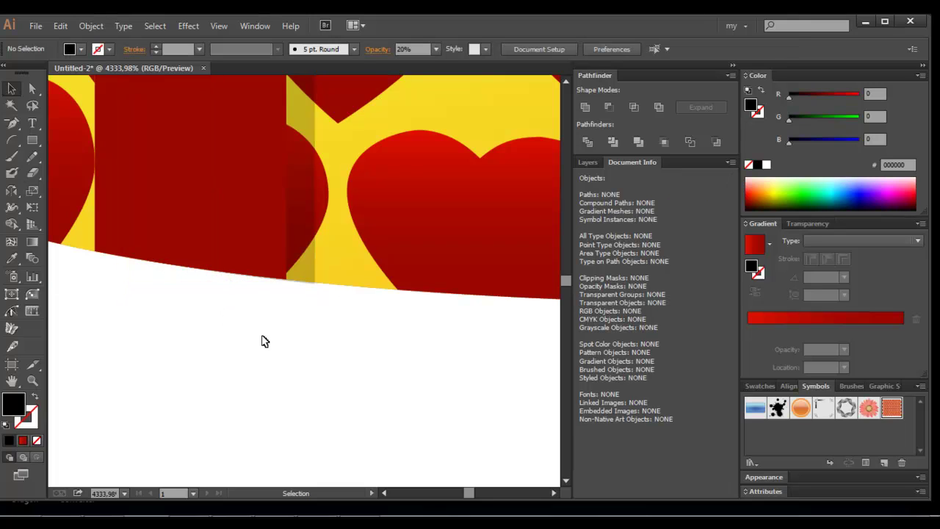
# Align the shading strip's bottom-right anchor with the box's curved bottom edge.
pyautogui.click(314, 284)
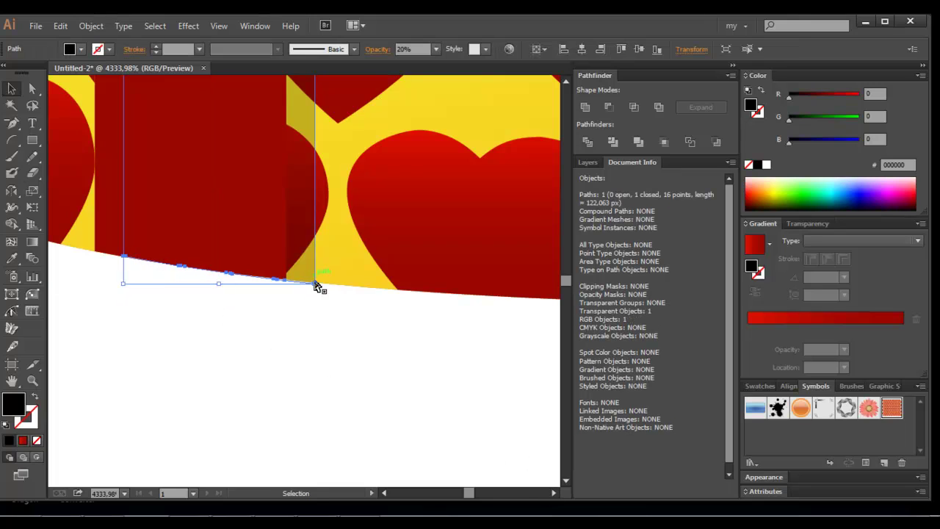
pyautogui.press('a')
pyautogui.click(315, 286)
pyautogui.moveTo(316, 285); pyautogui.dragTo(315, 283)
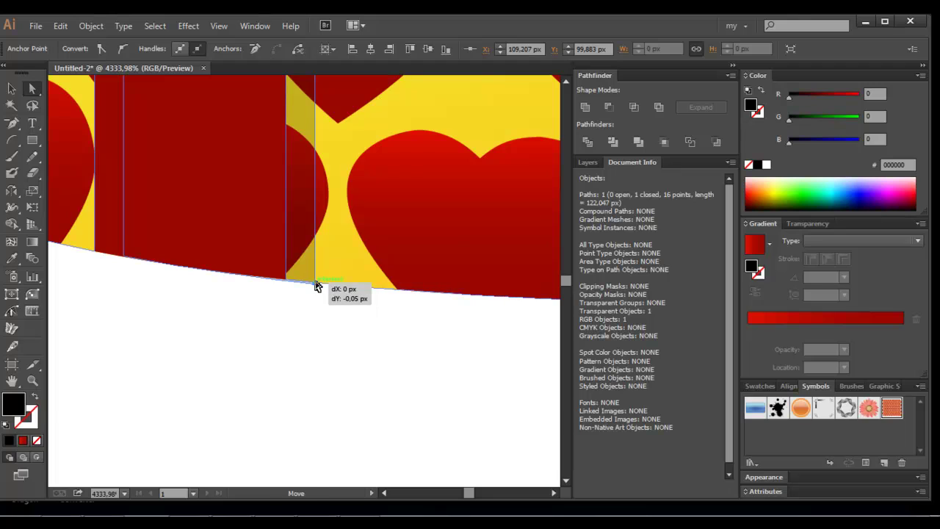
pyautogui.click(316, 296)
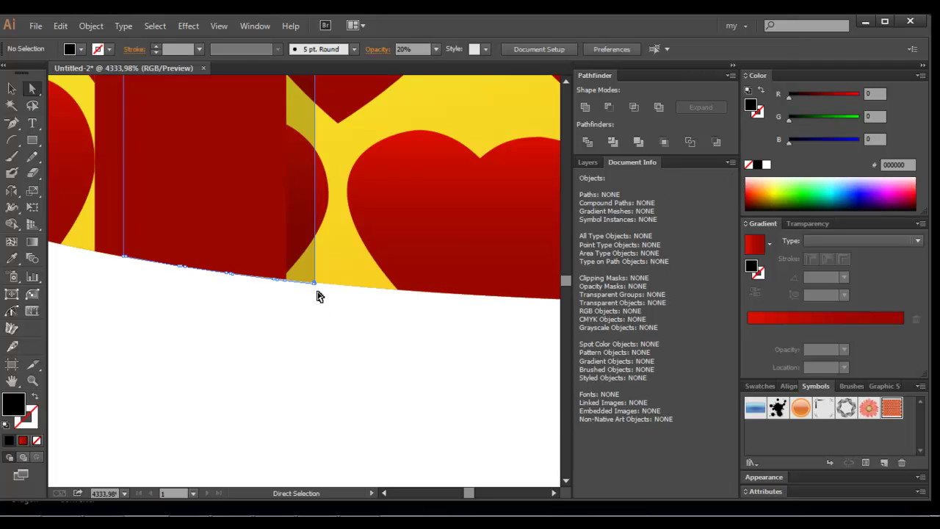
# Shorten the right ribbon's shading strip to meet the box bottom, then zoom out.
pyautogui.click(553, 494)
pyautogui.click(553, 494)
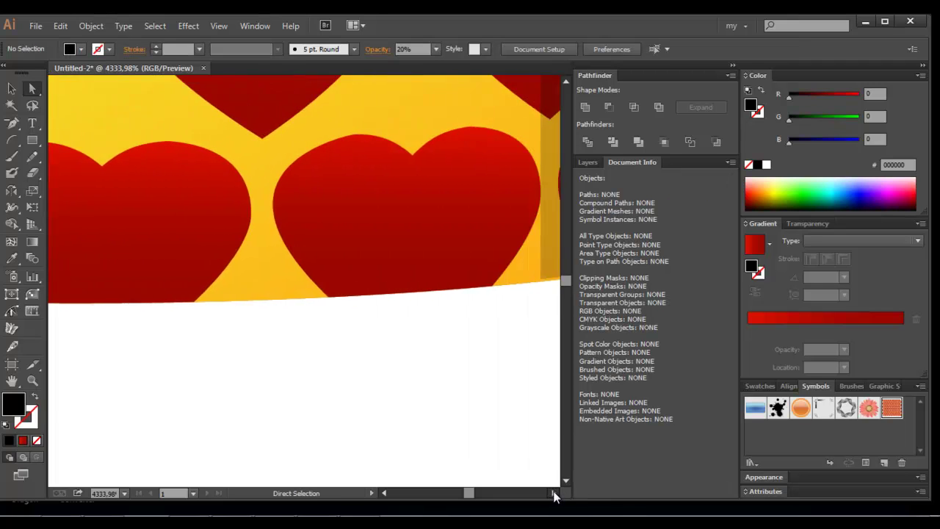
pyautogui.click(304, 276)
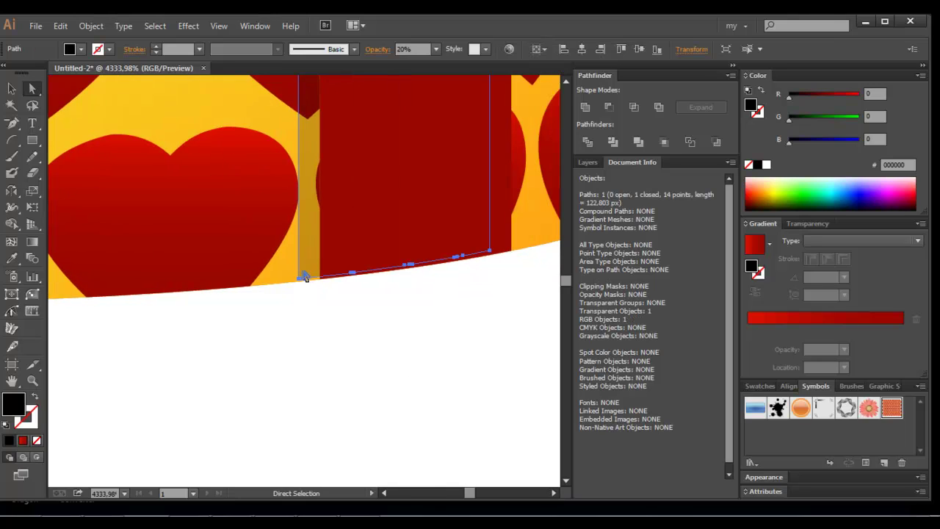
pyautogui.press('v')
pyautogui.click(349, 316)
pyautogui.click(315, 279)
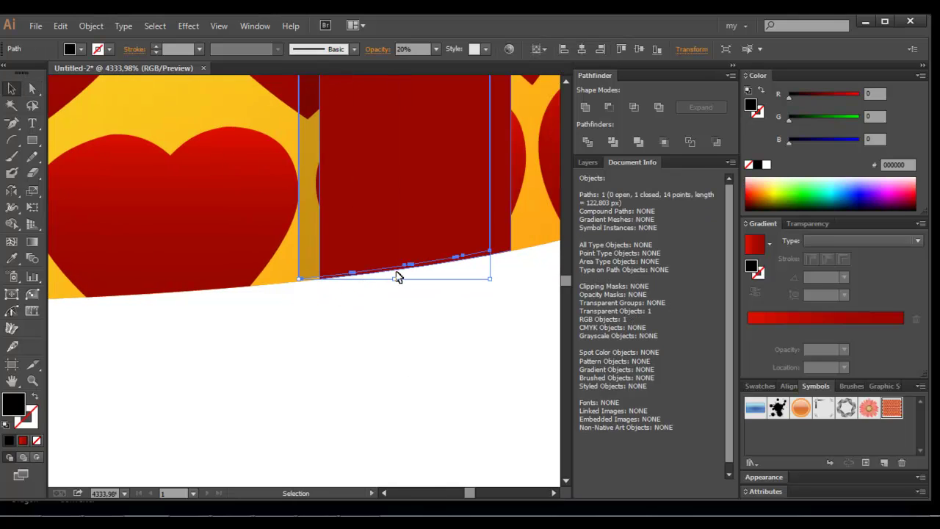
pyautogui.moveTo(395, 281); pyautogui.dragTo(394, 284)
pyautogui.click(411, 343)
pyautogui.hotkey('ctrl', '-')
pyautogui.hotkey('ctrl', '-')
pyautogui.hotkey('ctrl', '-')
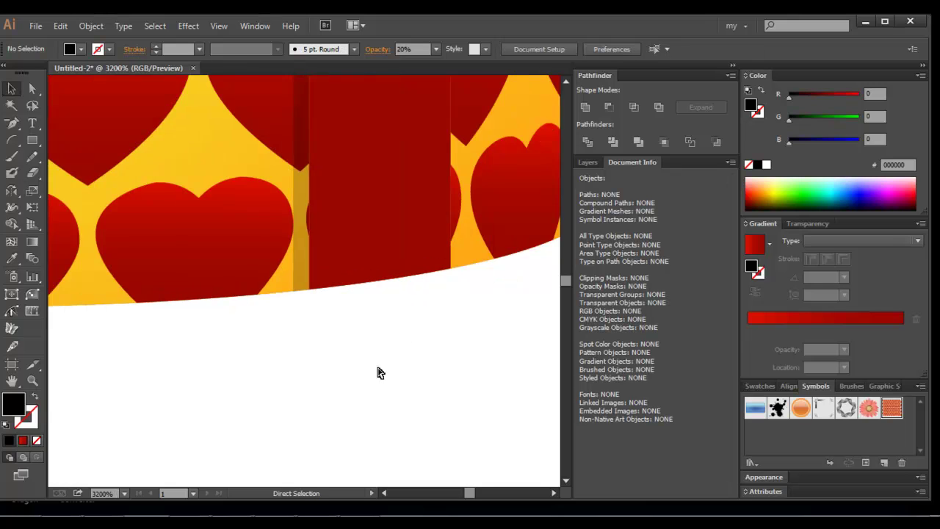
pyautogui.hotkey('ctrl', '-')
pyautogui.hotkey('ctrl', '-')
pyautogui.hotkey('ctrl', '-')
pyautogui.hotkey('ctrl', '-')
pyautogui.hotkey('ctrl', '-')
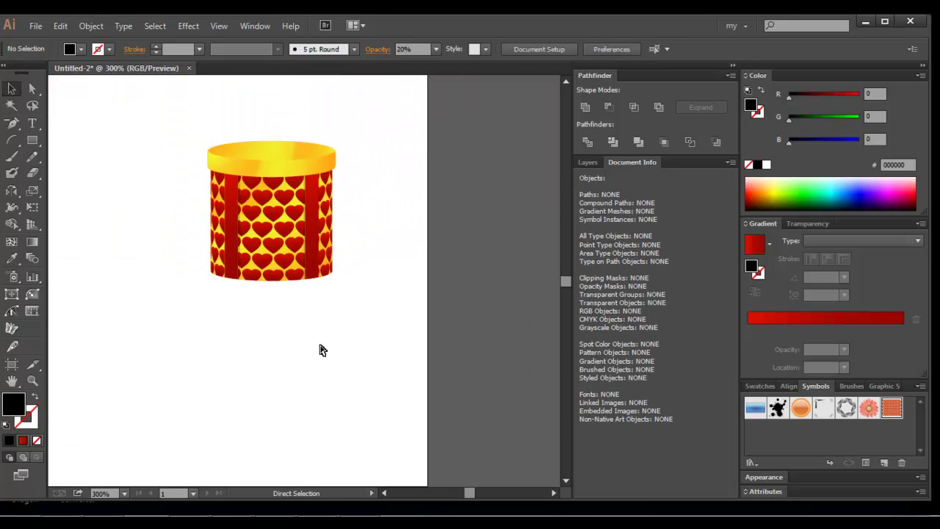
# Zoom in on the gift box and duplicate the left red ribbon stripe.
pyautogui.scroll(2, 311, 349)
pyautogui.hotkey('ctrl', '+')
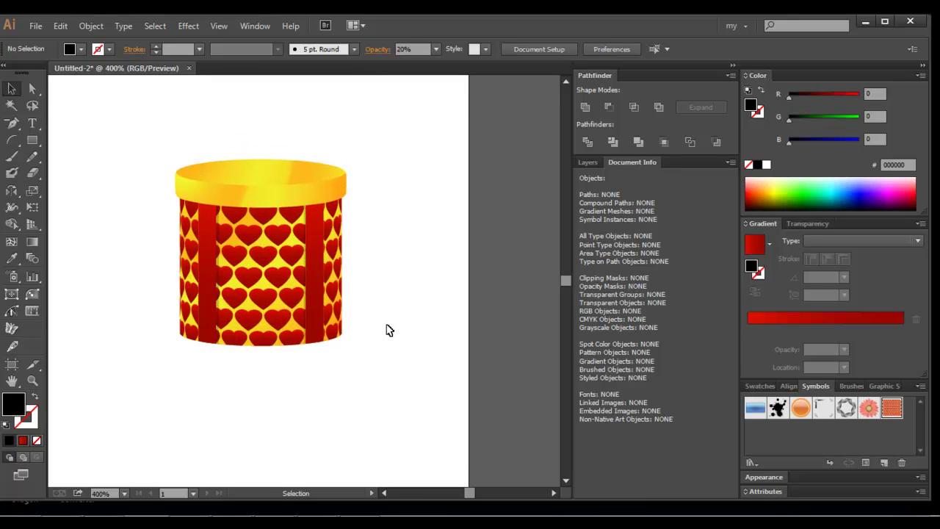
pyautogui.hotkey('ctrl', '+')
pyautogui.scroll(2, 389, 327)
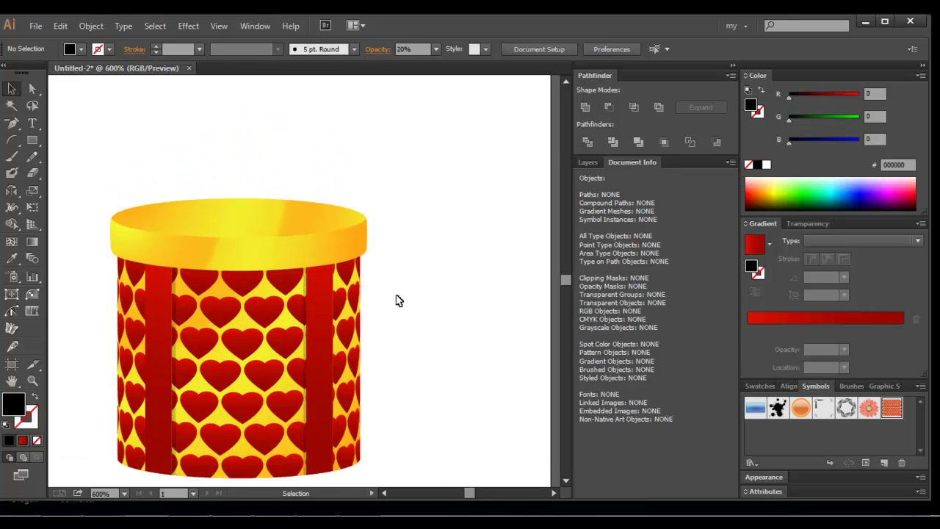
pyautogui.click(289, 222)
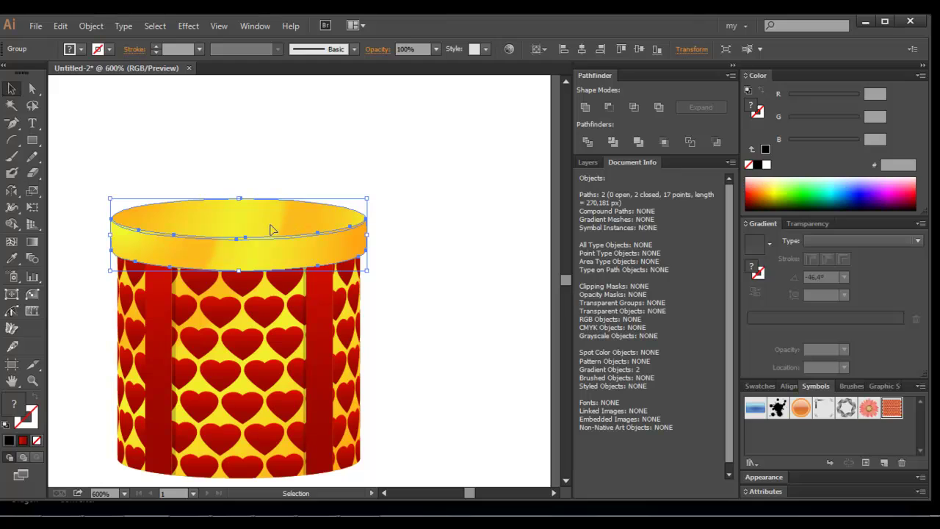
pyautogui.click(275, 174)
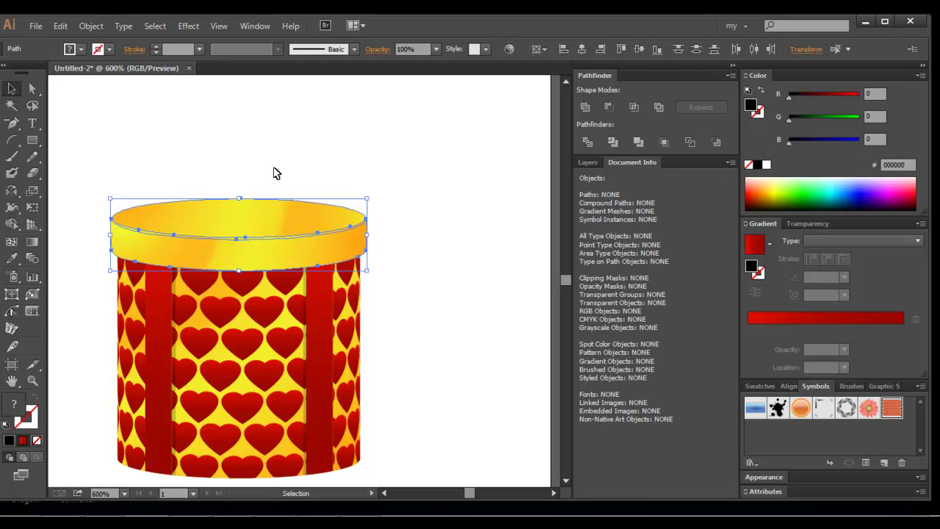
pyautogui.click(257, 219)
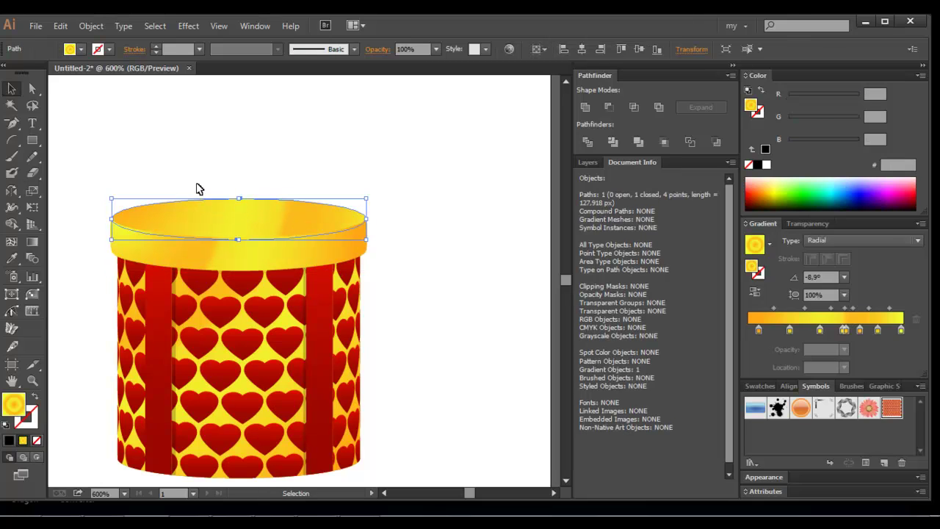
pyautogui.click(157, 305)
pyautogui.moveTo(162, 317)
pyautogui.mouseDown()
pyautogui.moveTo(426, 241)
pyautogui.moveTo(431, 230)
pyautogui.moveTo(154, 264)
pyautogui.moveTo(173, 309)
pyautogui.moveTo(157, 281)
pyautogui.mouseUp()
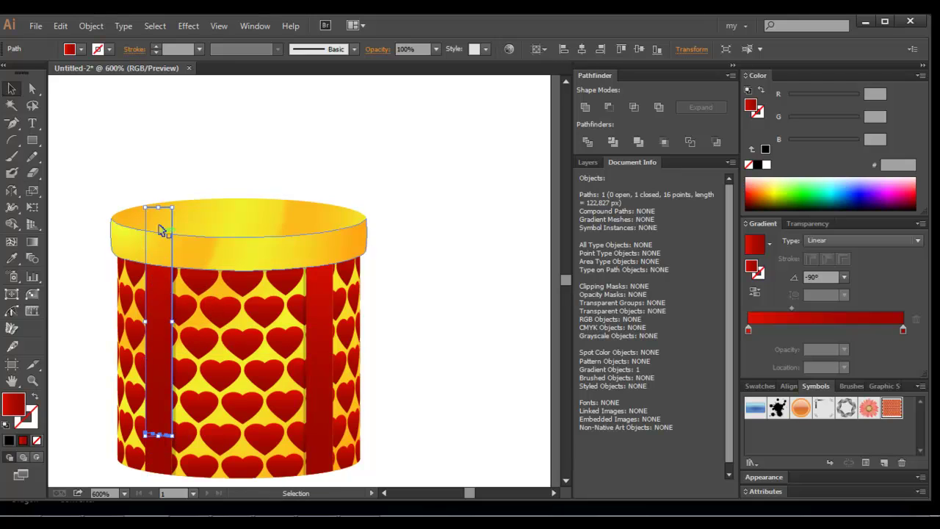
# Shorten the stripe copy and move it onto the lid rim in line with the left stripe.
pyautogui.moveTo(158, 208); pyautogui.dragTo(158, 229)
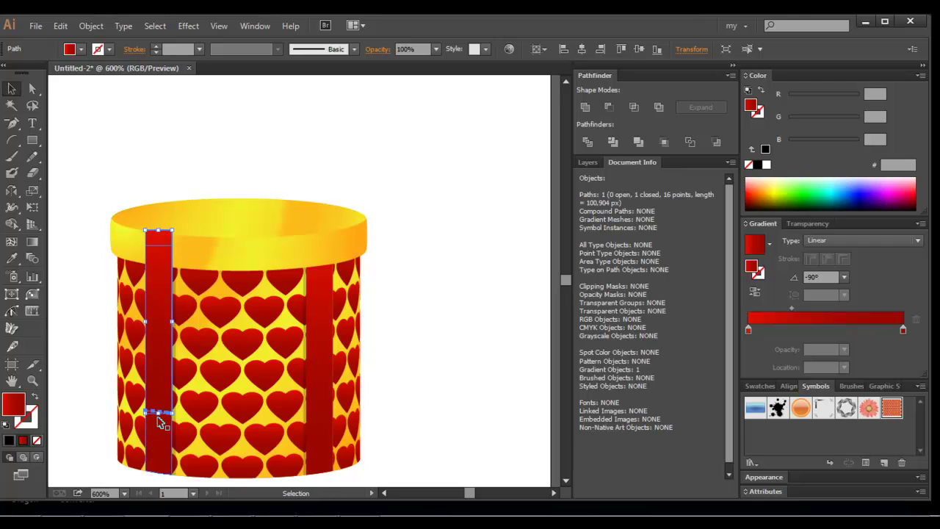
pyautogui.moveTo(159, 413); pyautogui.dragTo(173, 269)
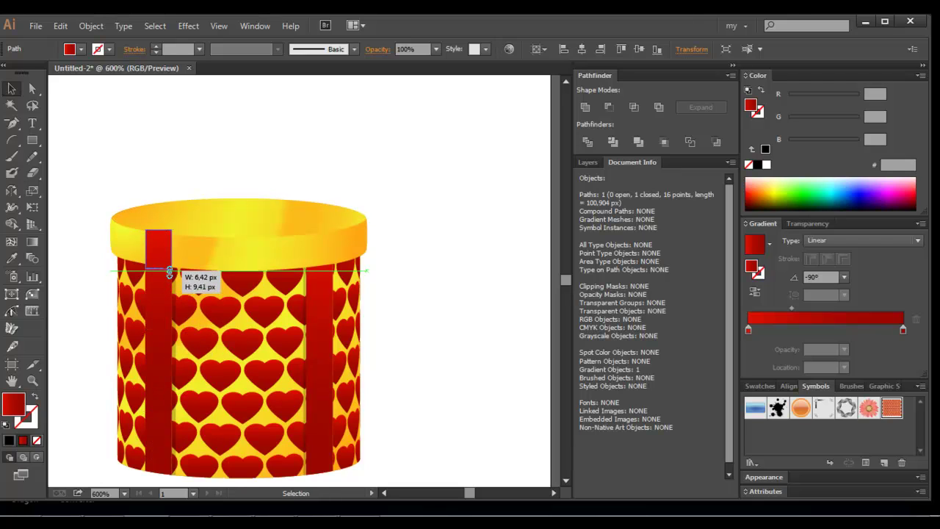
pyautogui.click(79, 259)
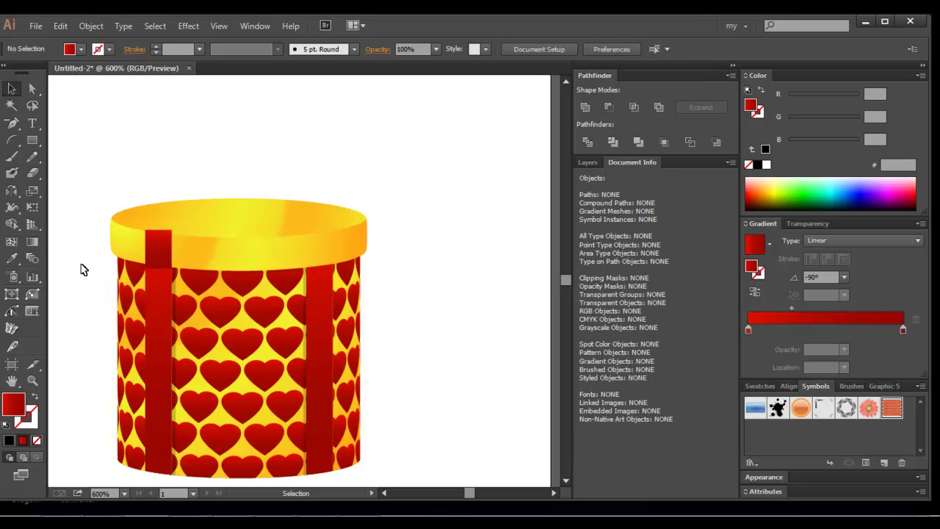
pyautogui.moveTo(156, 251); pyautogui.dragTo(156, 247)
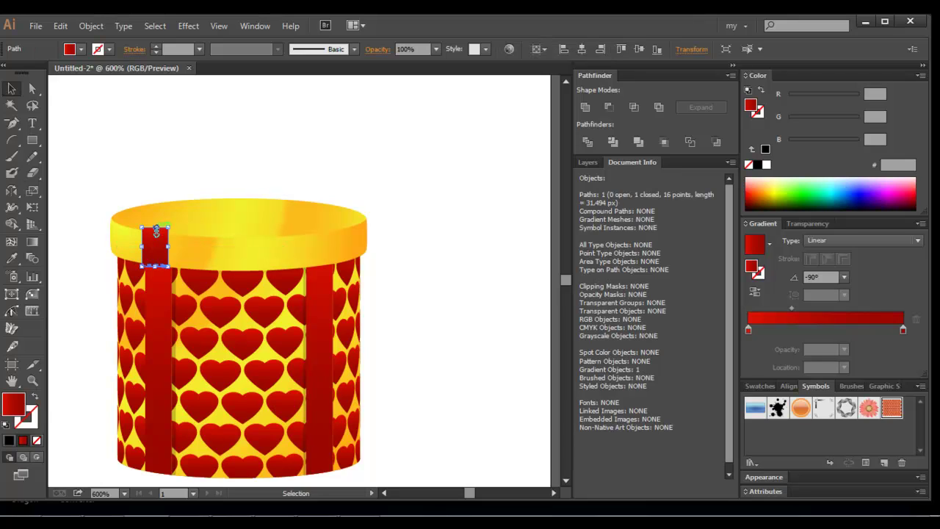
pyautogui.moveTo(155, 244)
pyautogui.mouseDown()
pyautogui.moveTo(161, 252)
pyautogui.moveTo(325, 258)
pyautogui.mouseUp()
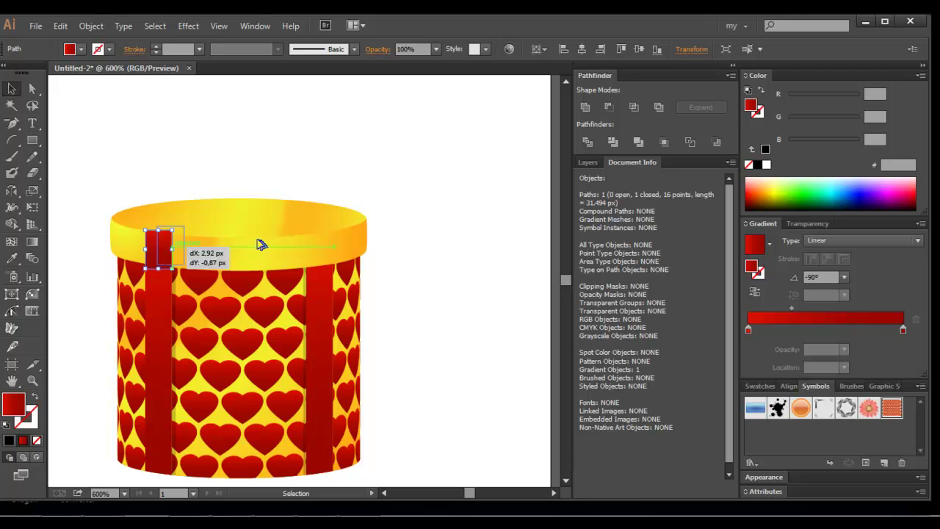
# Stretch the right and left red stripes up to the lid's top edge, then select both with the lid-top ellipse.
pyautogui.click(487, 267)
pyautogui.click(329, 266)
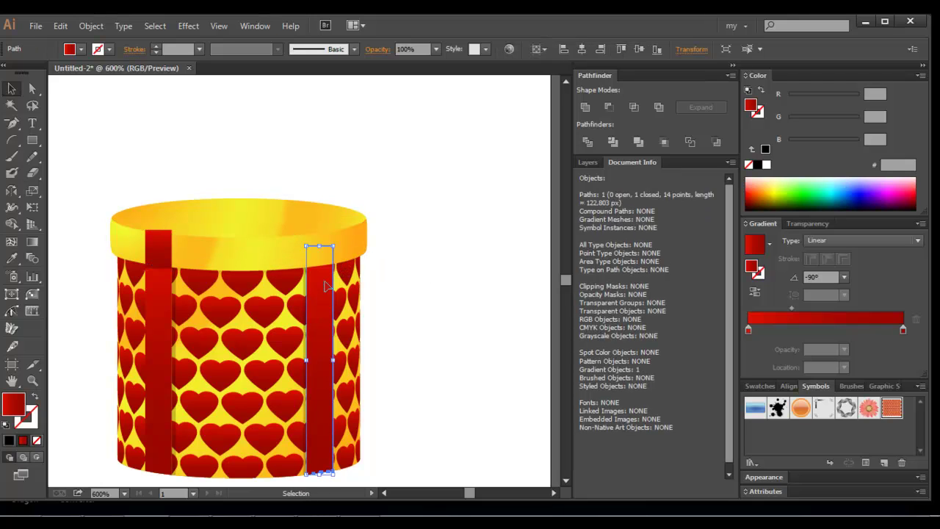
pyautogui.moveTo(320, 243); pyautogui.dragTo(321, 227)
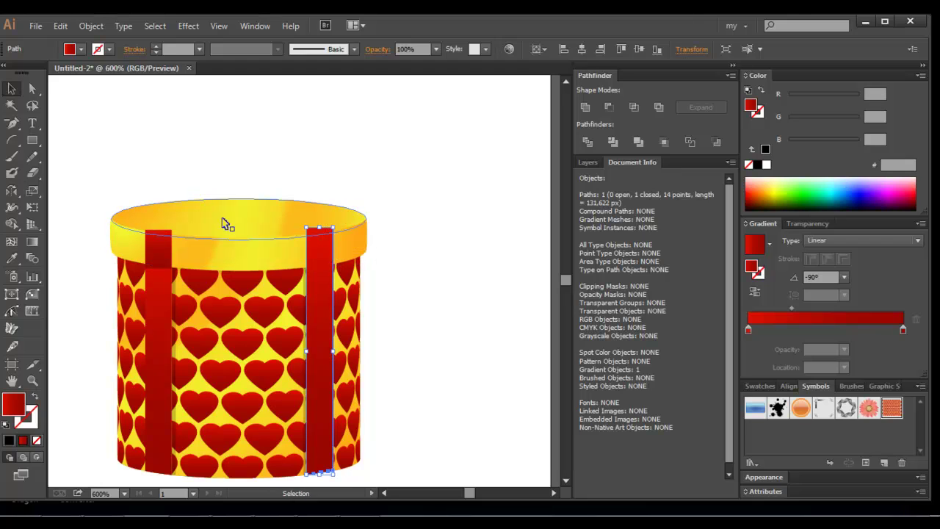
pyautogui.hotkey('ctrl', 'shift', 'a')
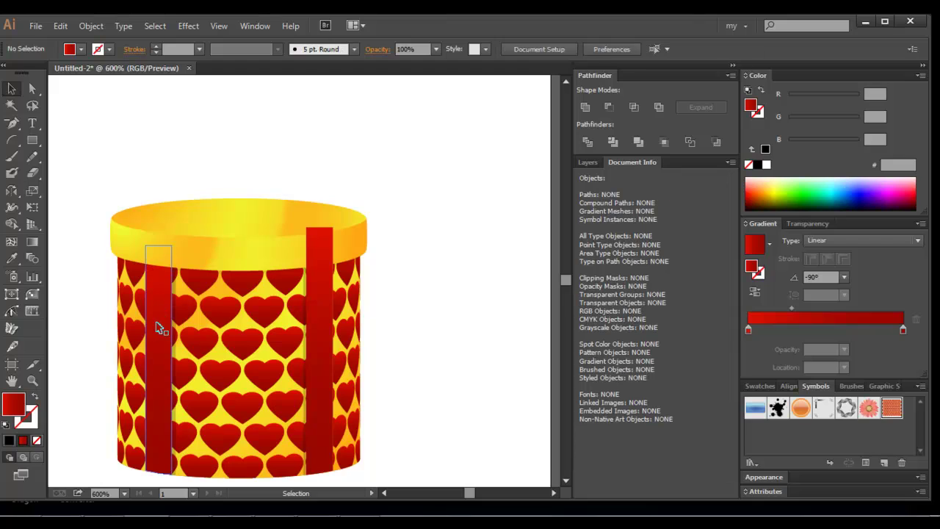
pyautogui.click(162, 328)
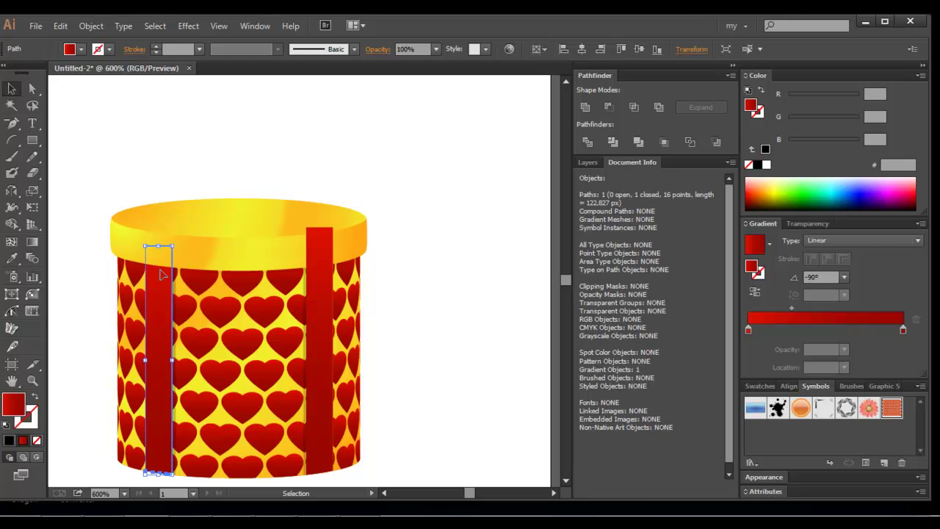
pyautogui.moveTo(159, 246); pyautogui.dragTo(160, 222)
pyautogui.keyDown('shift'); pyautogui.click(316, 242); pyautogui.keyUp('shift')
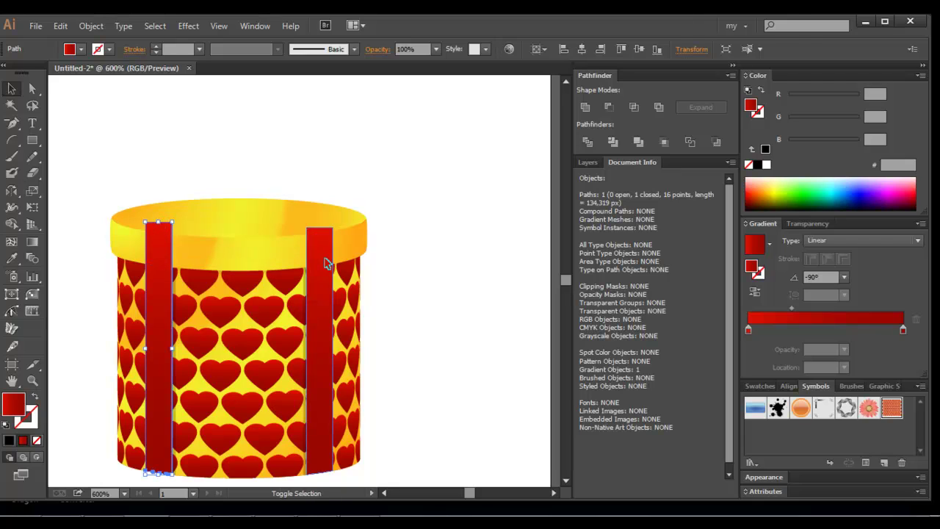
pyautogui.keyDown('shift'); pyautogui.click(292, 224); pyautogui.keyUp('shift')
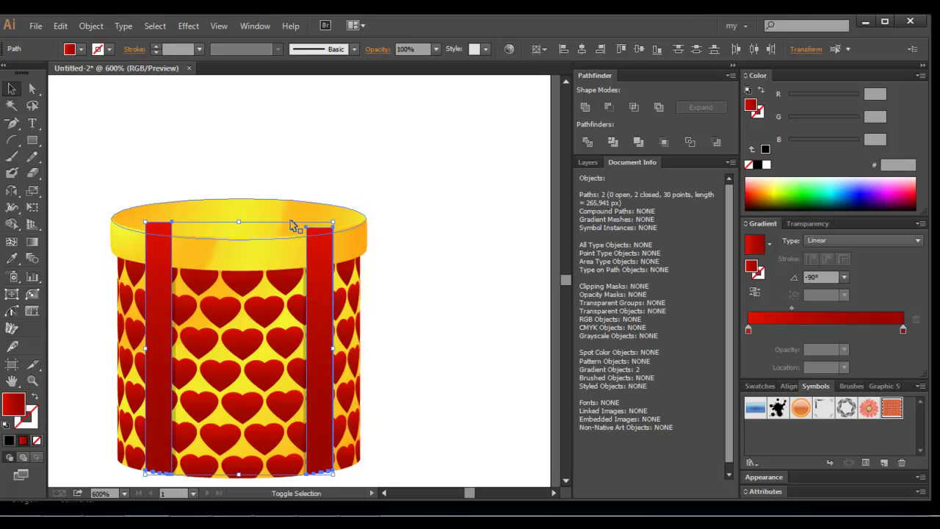
# Divide the straps with the lid top, ungroup, and delete both red pieces above the rim.
pyautogui.click(587, 143)
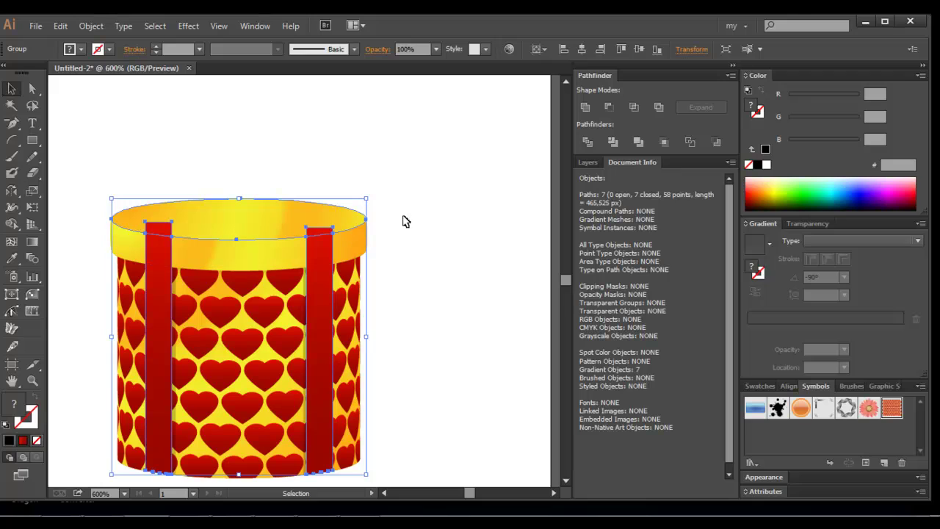
pyautogui.rightClick(335, 215)
pyautogui.click(371, 296)
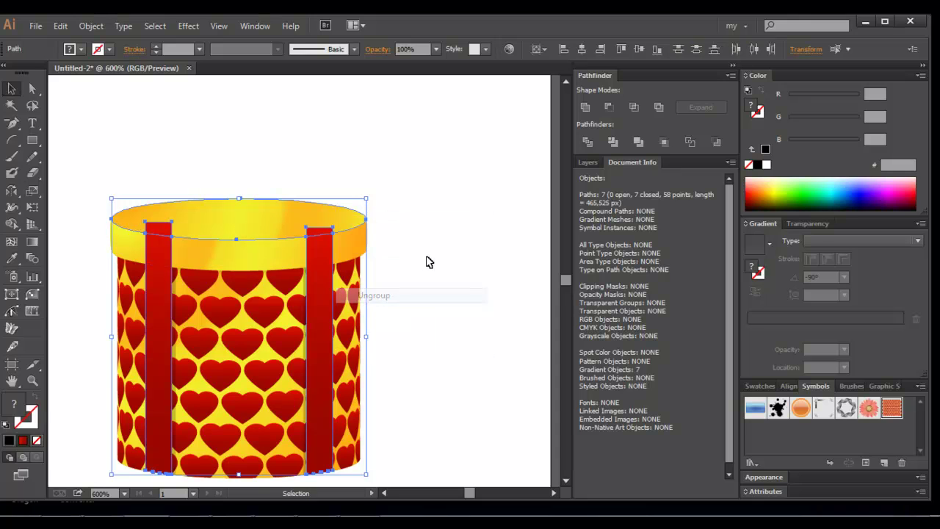
pyautogui.click(323, 232)
pyautogui.press('Delete')
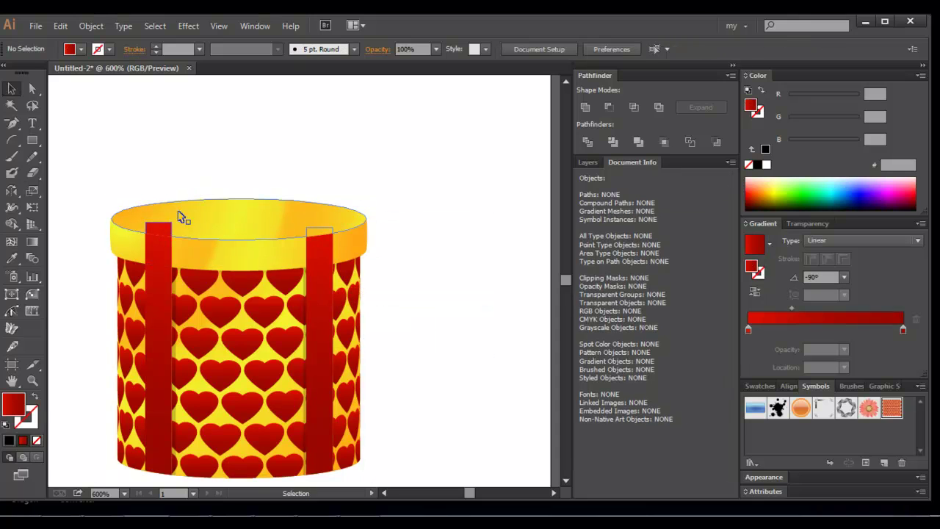
pyautogui.click(161, 225)
pyautogui.press('Delete')
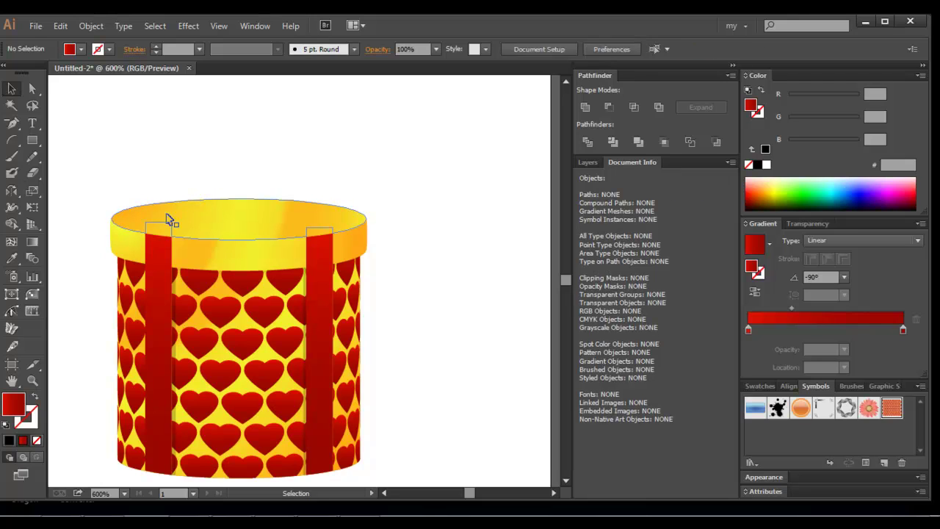
# Copy the yellow strap-top piece to the right strap, unite both with the lid top, and zoom in.
pyautogui.click(158, 227)
pyautogui.moveTo(158, 229); pyautogui.dragTo(320, 232)
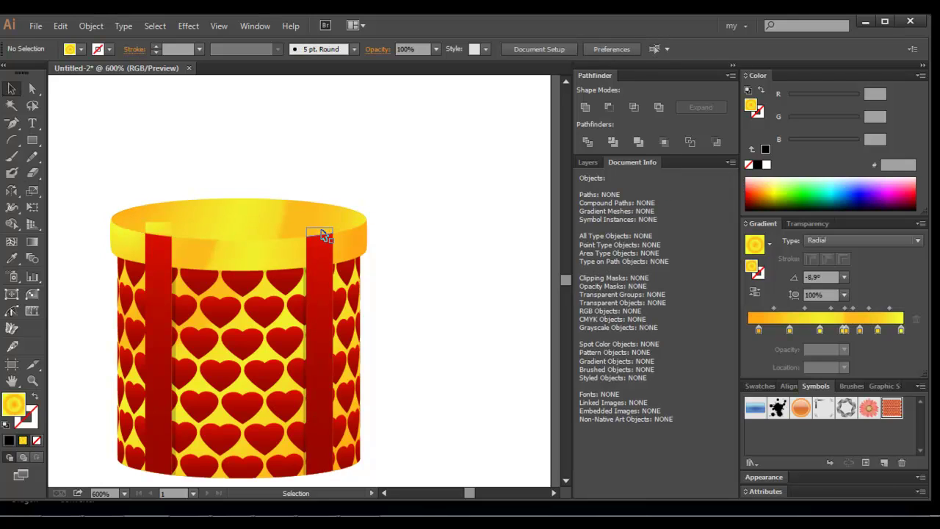
pyautogui.click(407, 218)
pyautogui.click(316, 224)
pyautogui.keyDown('shift'); pyautogui.click(197, 230); pyautogui.keyUp('shift')
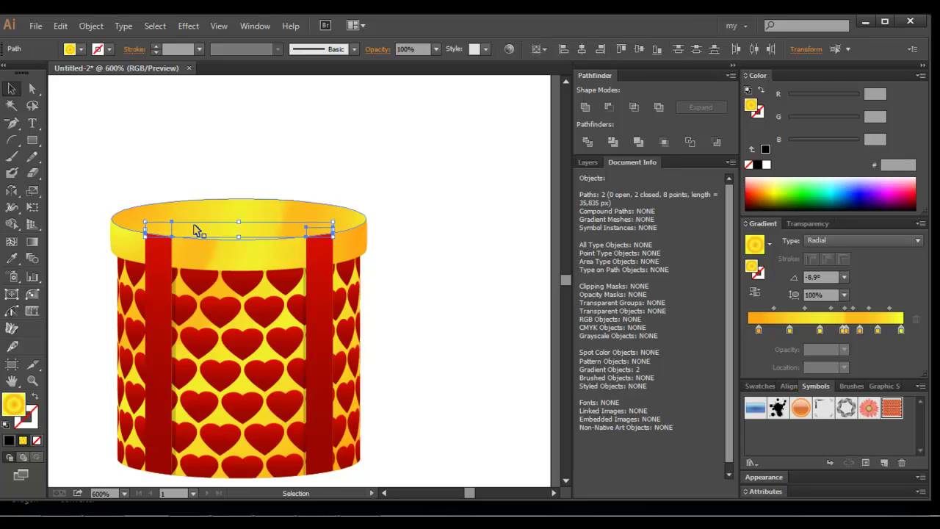
pyautogui.keyDown('shift'); pyautogui.click(222, 217); pyautogui.keyUp('shift')
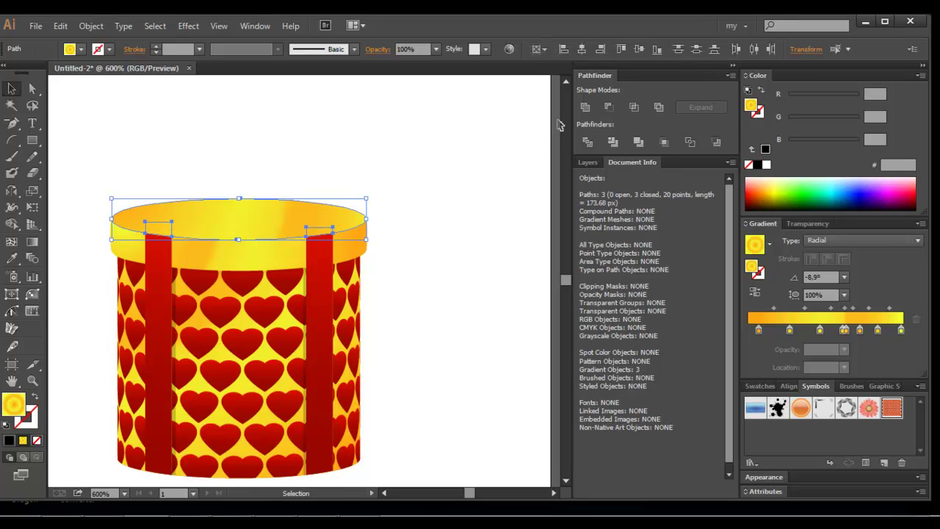
pyautogui.click(582, 108)
pyautogui.click(424, 184)
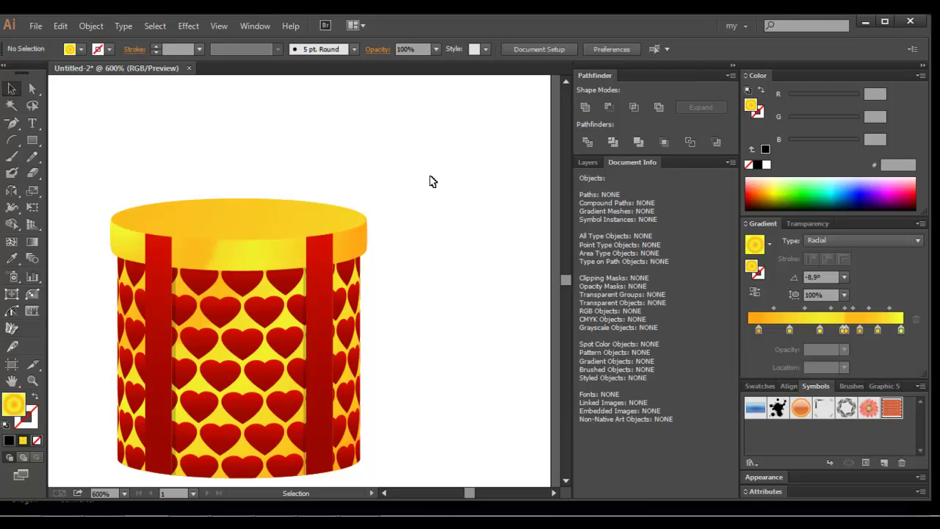
pyautogui.press('z')
pyautogui.moveTo(394, 179); pyautogui.dragTo(93, 268)
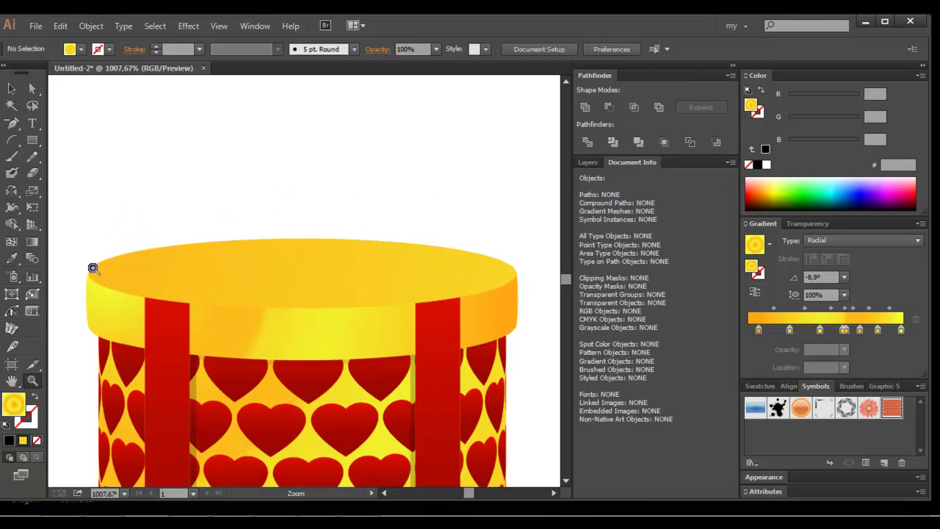
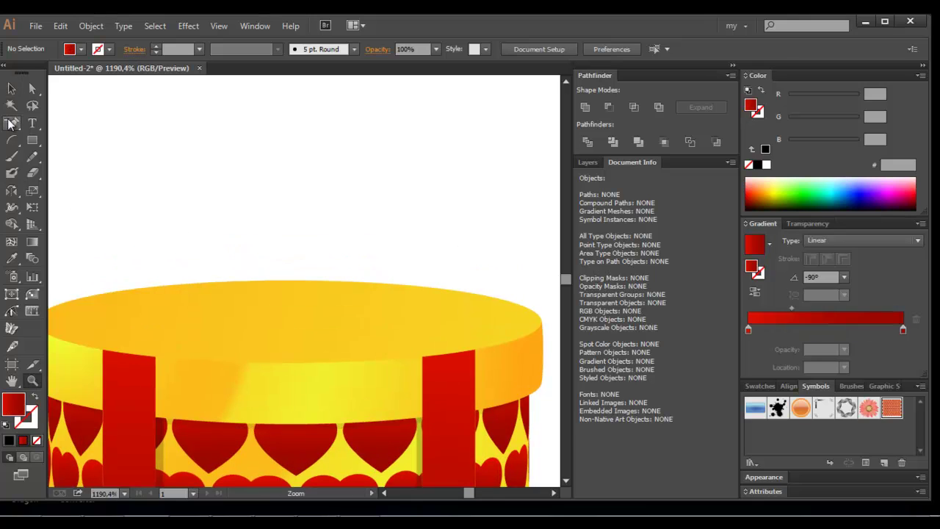
# Draw a closed four-corner ribbon band from the left ribbon's top diagonally across the lid.
pyautogui.moveTo(11, 125); pyautogui.dragTo(55, 122)
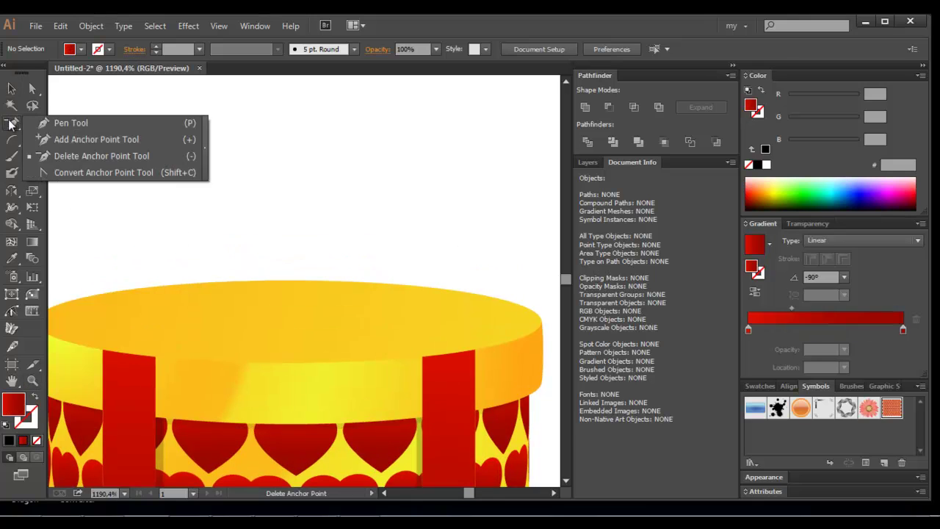
pyautogui.click(103, 351)
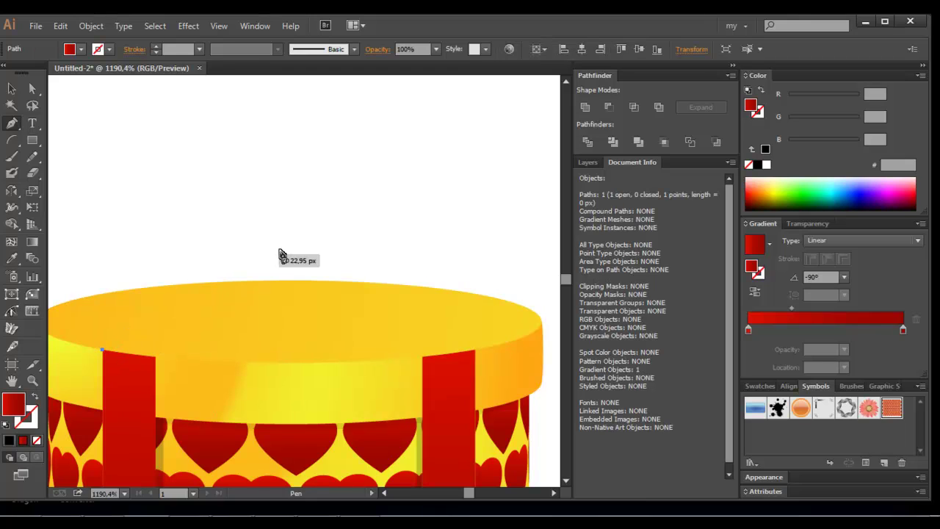
pyautogui.click(360, 260)
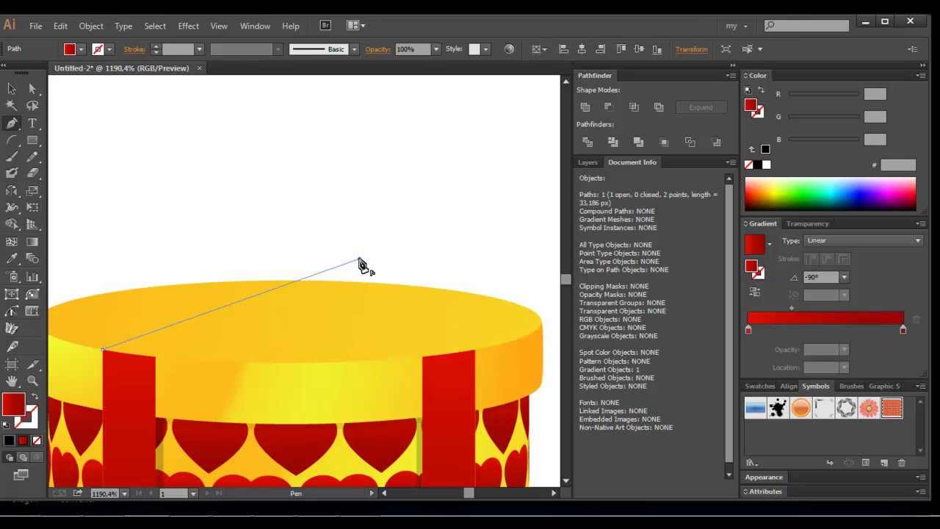
pyautogui.click(404, 267)
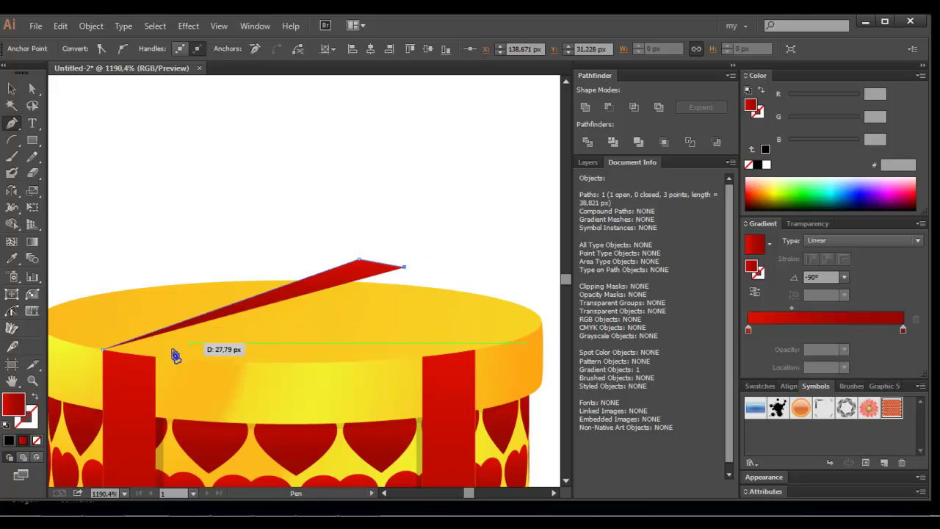
pyautogui.click(151, 370)
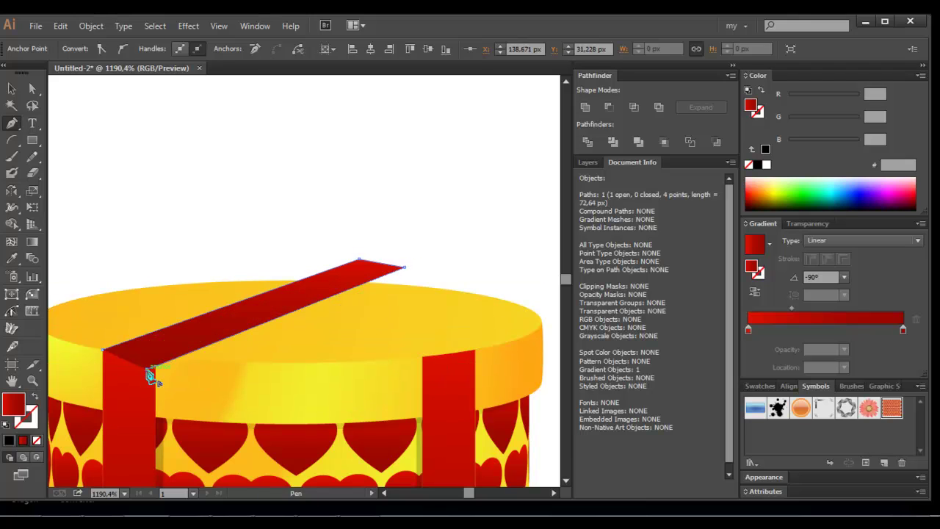
pyautogui.click(103, 352)
# Start a second ribbon band at the right ribbon's top.
pyautogui.press('v')
pyautogui.press('p')
pyautogui.click(423, 358)
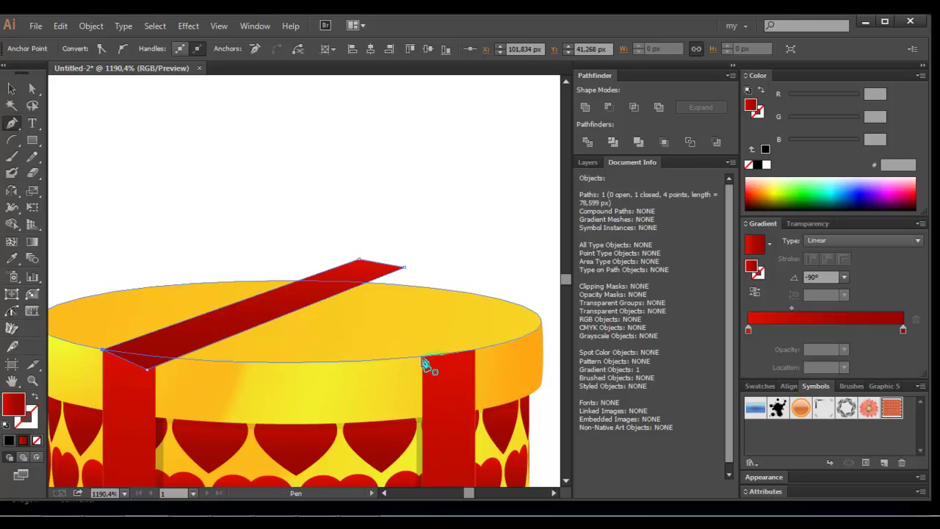
# Complete the second band toward the upper left so it crosses the first in an X.
pyautogui.click(476, 351)
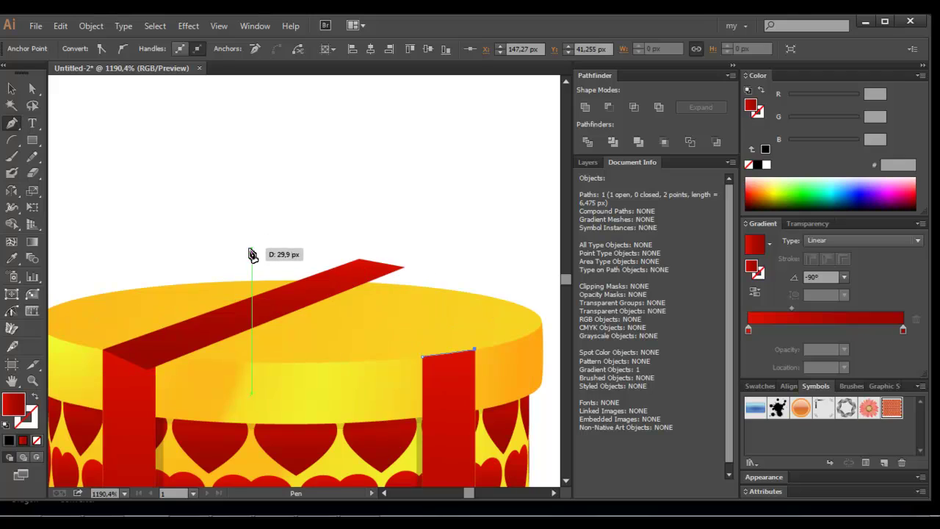
pyautogui.moveTo(229, 253); pyautogui.dragTo(190, 276)
pyautogui.click(200, 262)
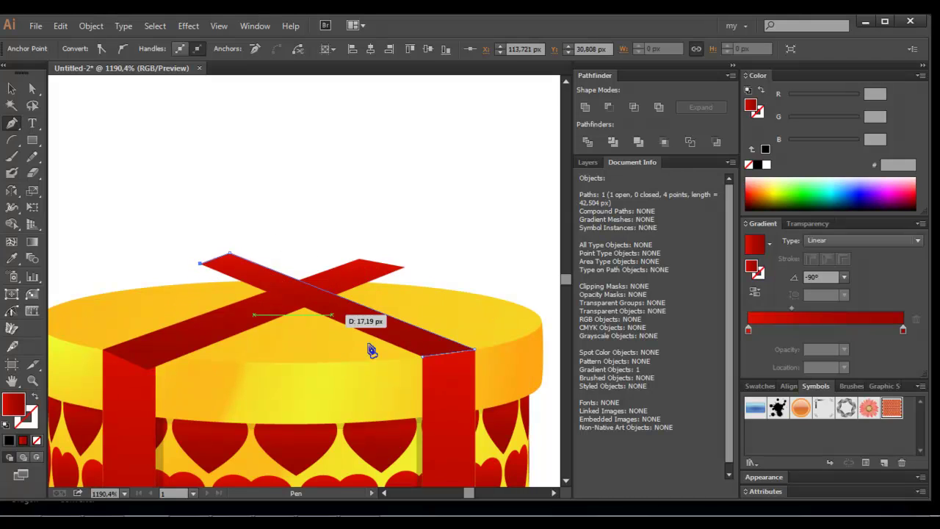
pyautogui.click(424, 360)
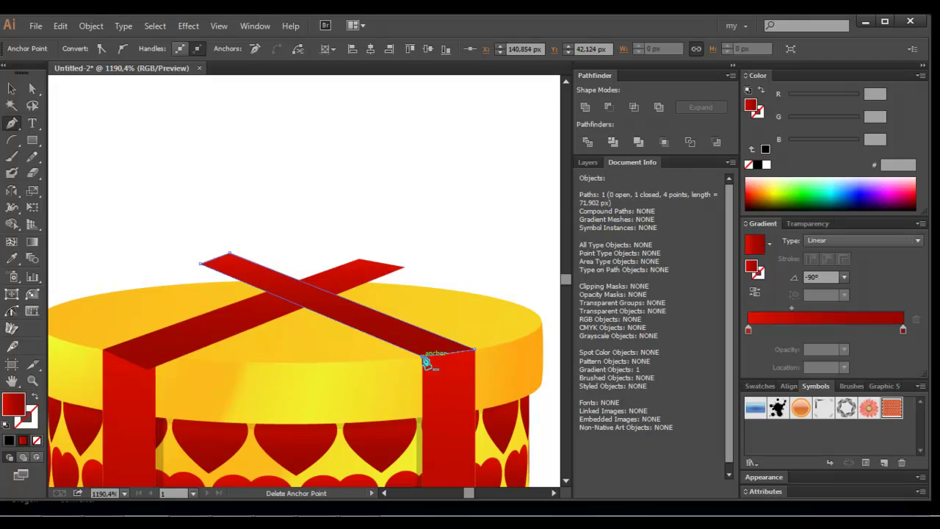
# Snap the second band's right corner onto the right ribbon and reselect the first band.
pyautogui.press('v')
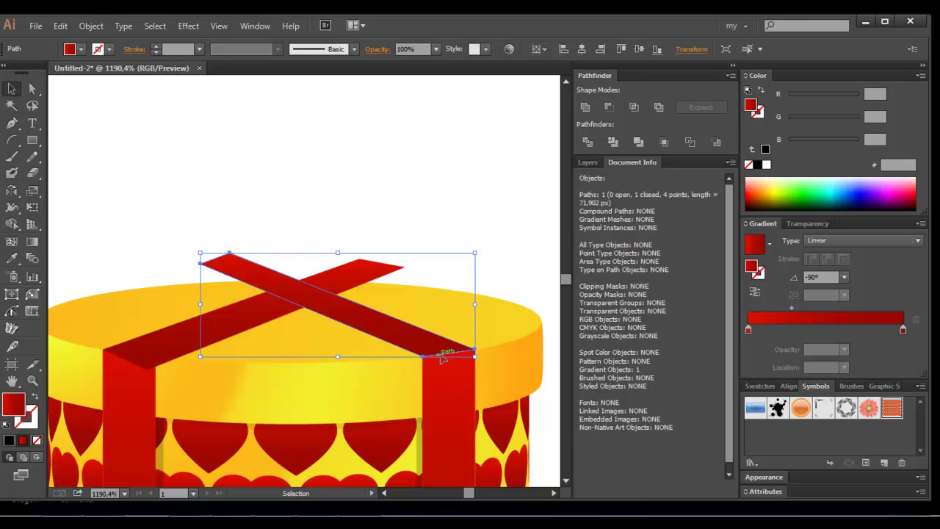
pyautogui.press('a')
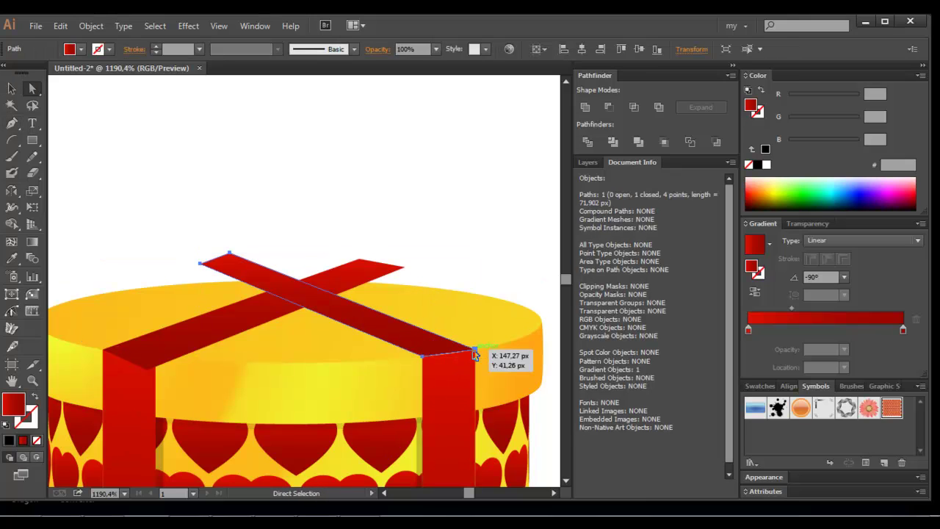
pyautogui.moveTo(474, 354); pyautogui.dragTo(477, 352)
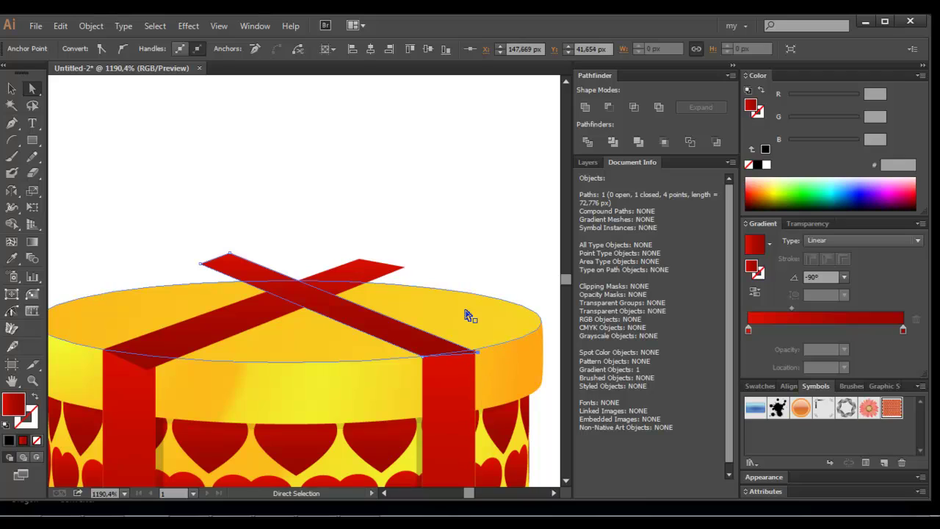
pyautogui.press('v')
pyautogui.click(351, 272)
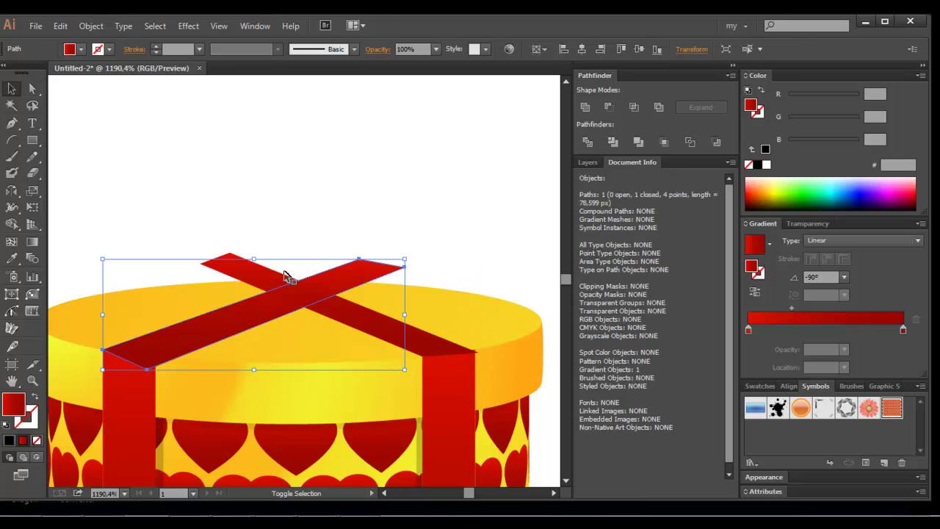
# Pull the crossing band's upper-left end further left past the lid.
pyautogui.click(249, 265)
pyautogui.press('a')
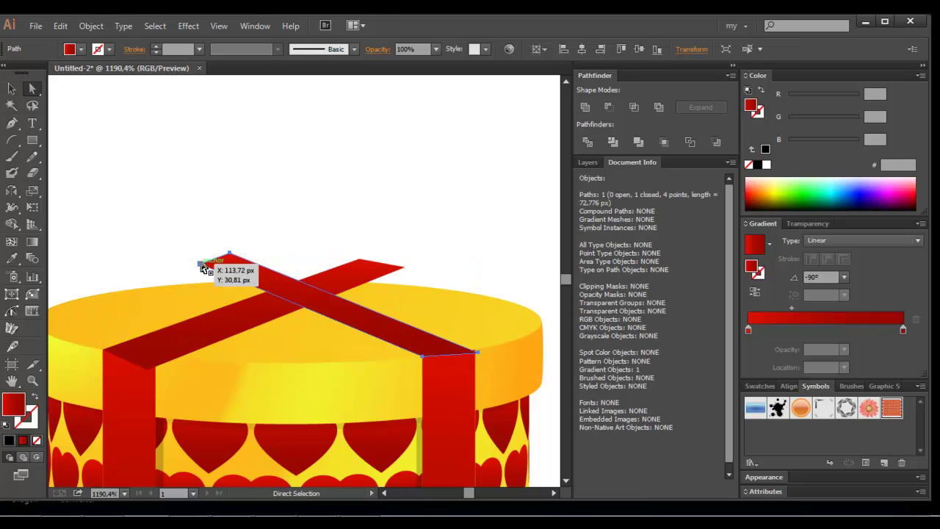
pyautogui.click(201, 265)
pyautogui.moveTo(228, 254); pyautogui.dragTo(169, 267)
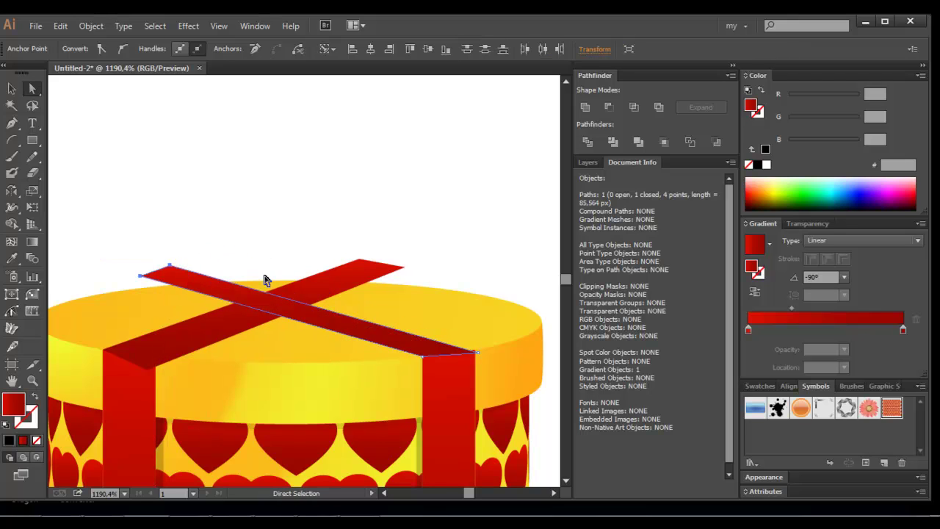
# Extend the other band's upper-right end further right, then select the ribbon bands over the lid.
pyautogui.click(360, 263)
pyautogui.moveTo(360, 263); pyautogui.dragTo(407, 268)
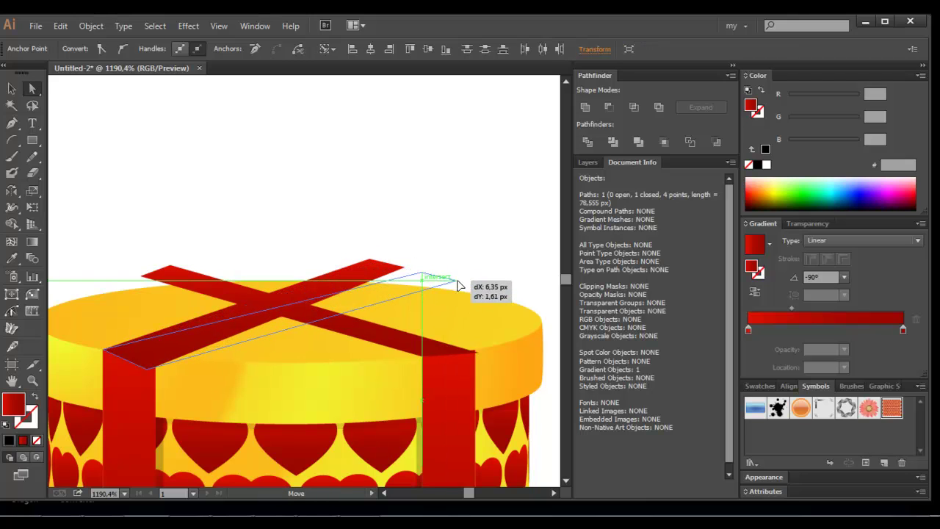
pyautogui.moveTo(406, 268); pyautogui.dragTo(456, 279)
pyautogui.press('v')
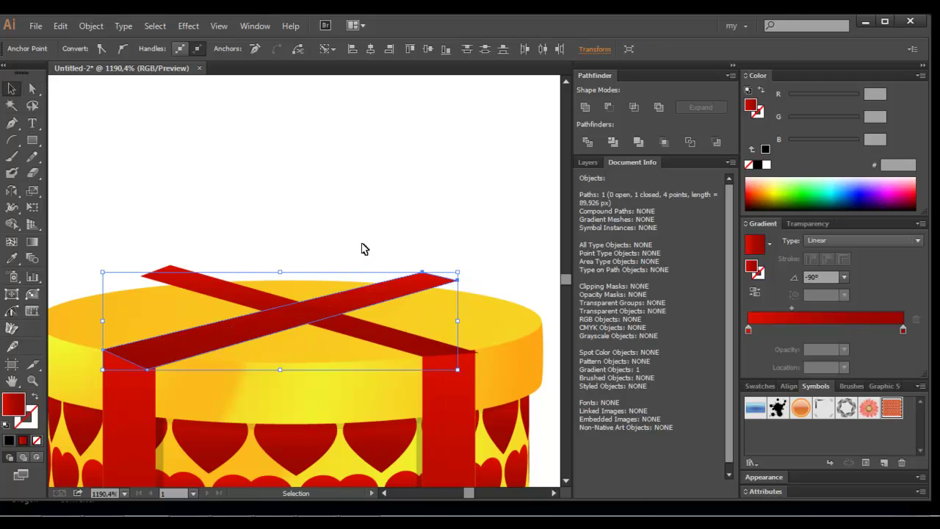
pyautogui.click(358, 248)
pyautogui.moveTo(251, 231); pyautogui.dragTo(353, 325)
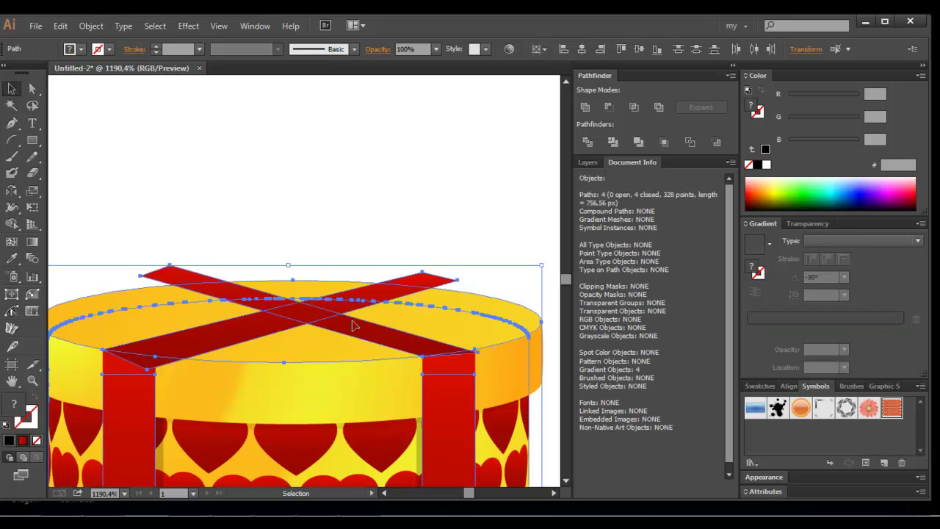
# Divide the lid's top ellipse and both diagonal bands where they overlap, then ungroup the pieces.
pyautogui.click(307, 260)
pyautogui.click(294, 284)
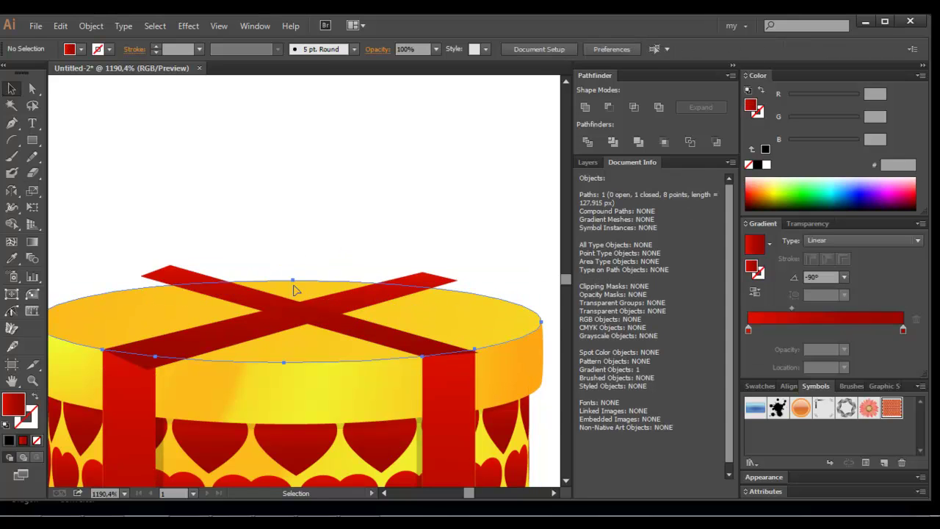
pyautogui.keyDown('shift'); pyautogui.click(243, 291); pyautogui.keyUp('shift')
pyautogui.keyDown('shift'); pyautogui.click(335, 296); pyautogui.keyUp('shift')
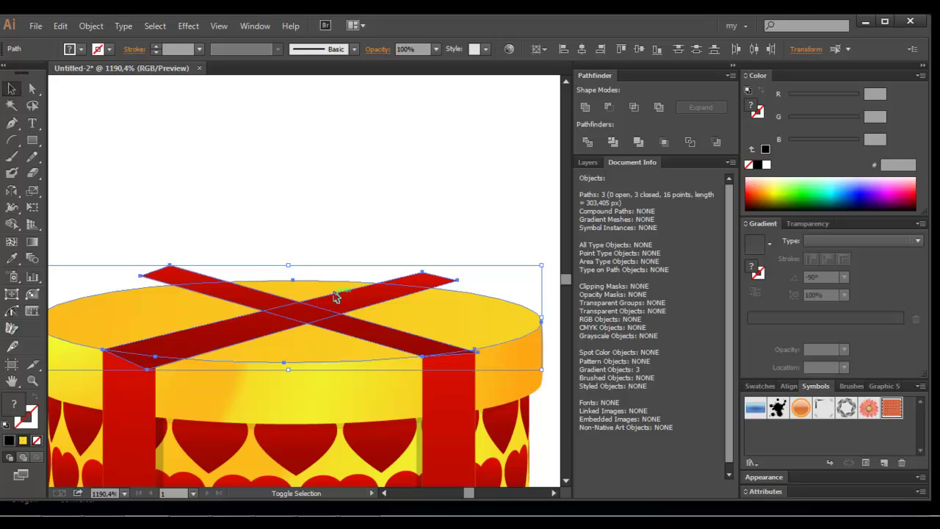
pyautogui.click(588, 142)
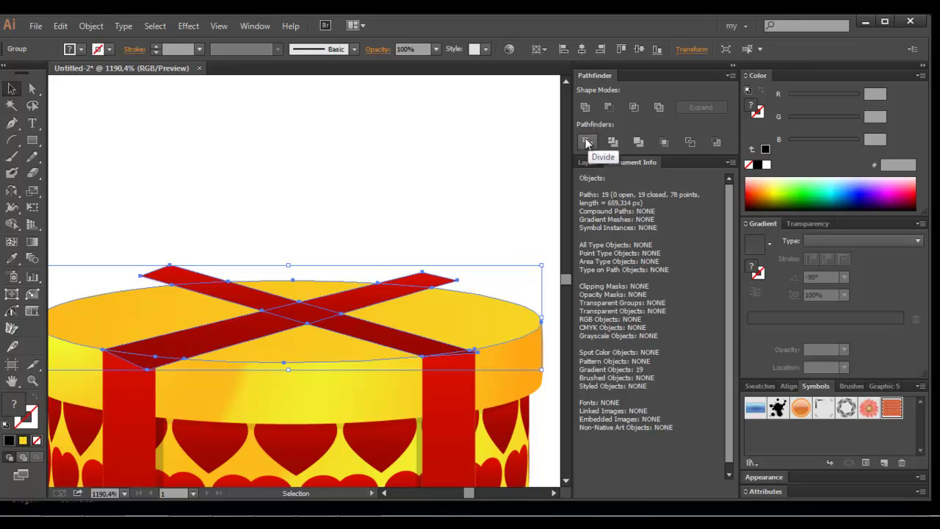
pyautogui.rightClick(363, 311)
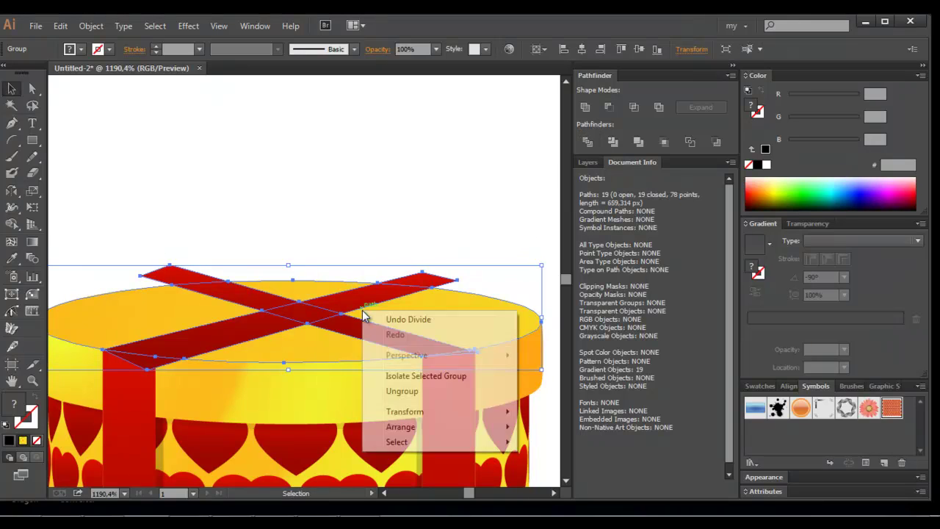
pyautogui.click(401, 391)
# Delete both ribbon tips and the stray sliver sticking past the lid edge.
pyautogui.click(355, 239)
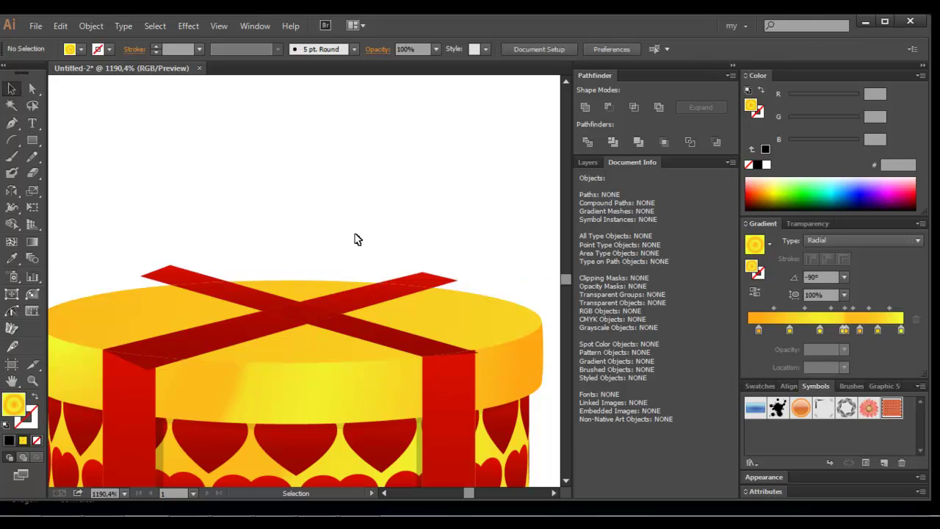
pyautogui.click(430, 277)
pyautogui.press('Delete')
pyautogui.click(189, 282)
pyautogui.press('Delete')
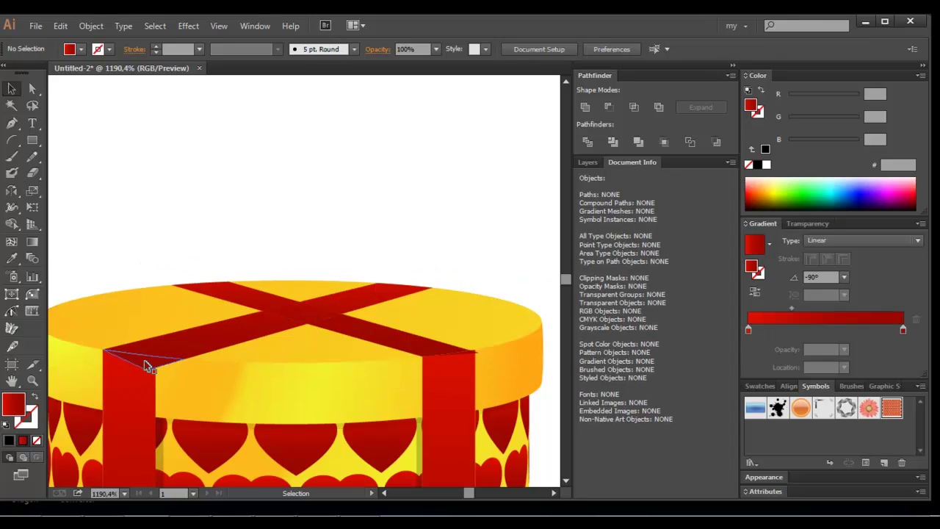
pyautogui.click(147, 367)
pyautogui.press('Delete')
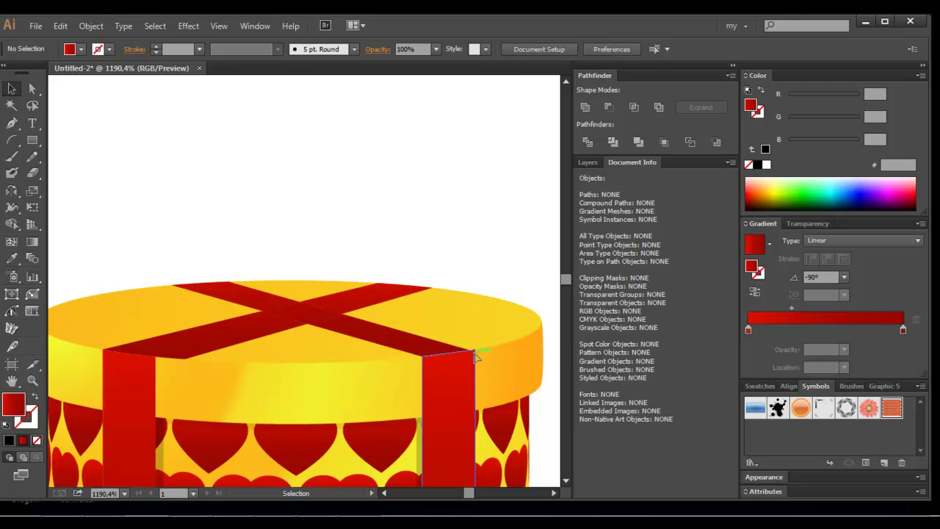
# Move the ribbon band's corner onto the rim edge and remove its extra anchor point.
pyautogui.press('z')
pyautogui.moveTo(116, 384); pyautogui.dragTo(201, 311)
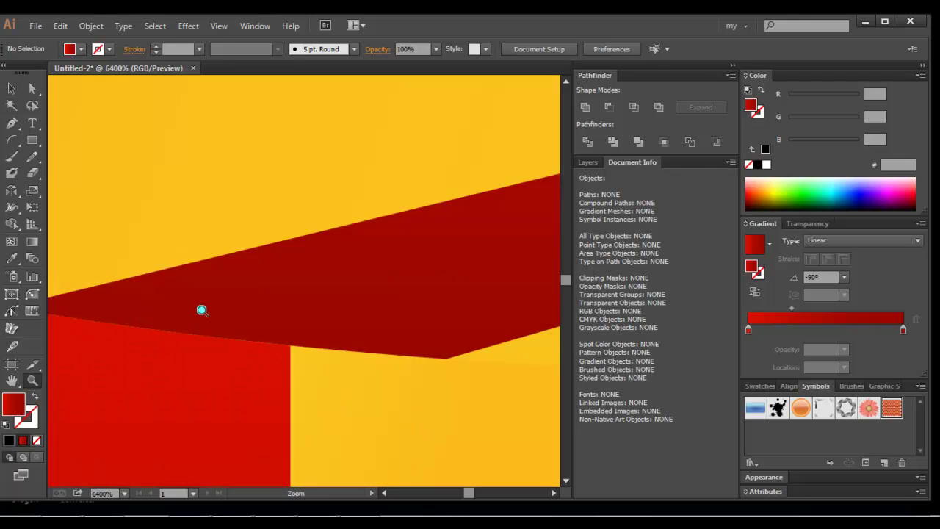
pyautogui.press('a')
pyautogui.click(422, 347)
pyautogui.moveTo(444, 361); pyautogui.dragTo(332, 351)
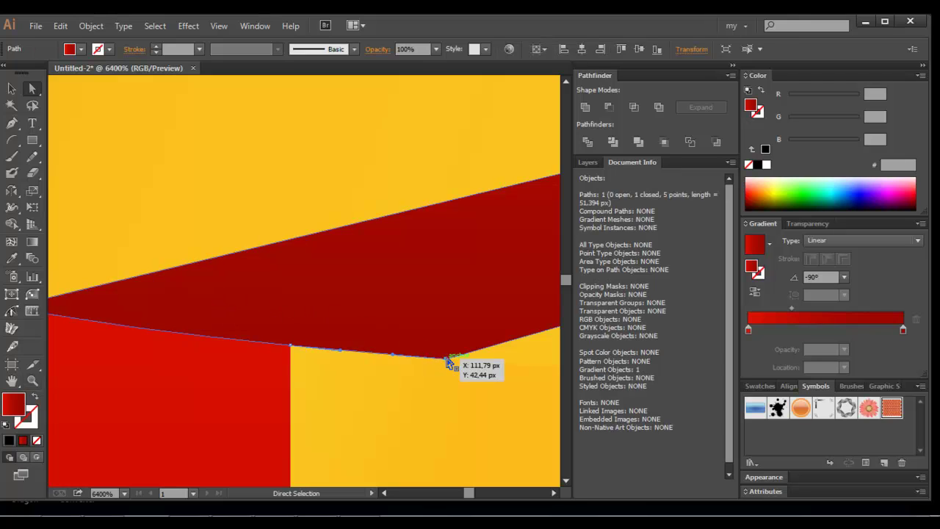
pyautogui.press('-')
pyautogui.click(332, 351)
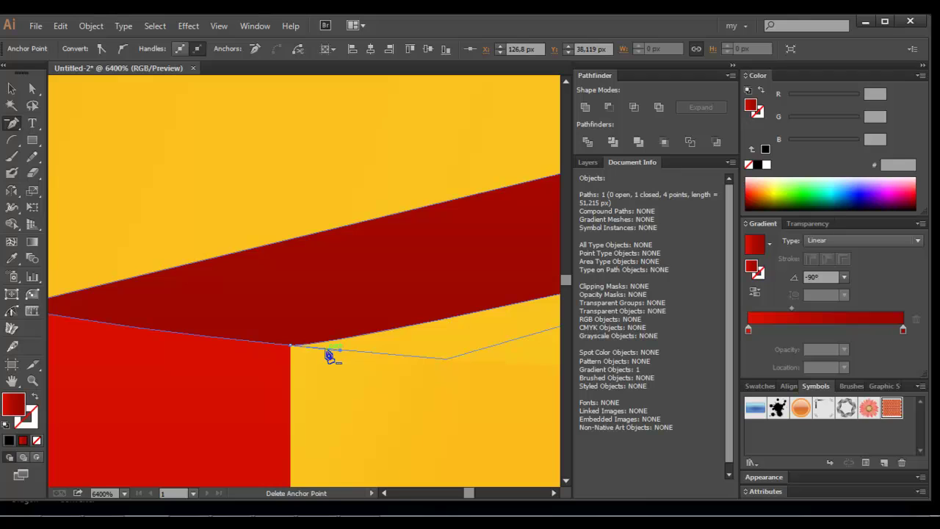
pyautogui.hotkey('ctrl', '-')
pyautogui.hotkey('ctrl', '-')
pyautogui.hotkey('ctrl', '-')
pyautogui.hotkey('ctrl', '-')
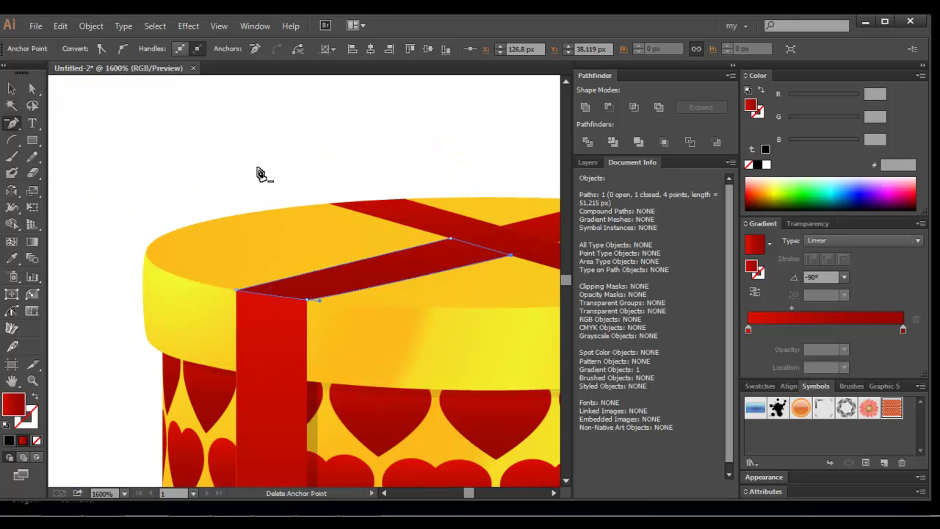
# Unite the two yellow lid pieces into a single shape.
pyautogui.press('v')
pyautogui.click(258, 172)
pyautogui.click(380, 295)
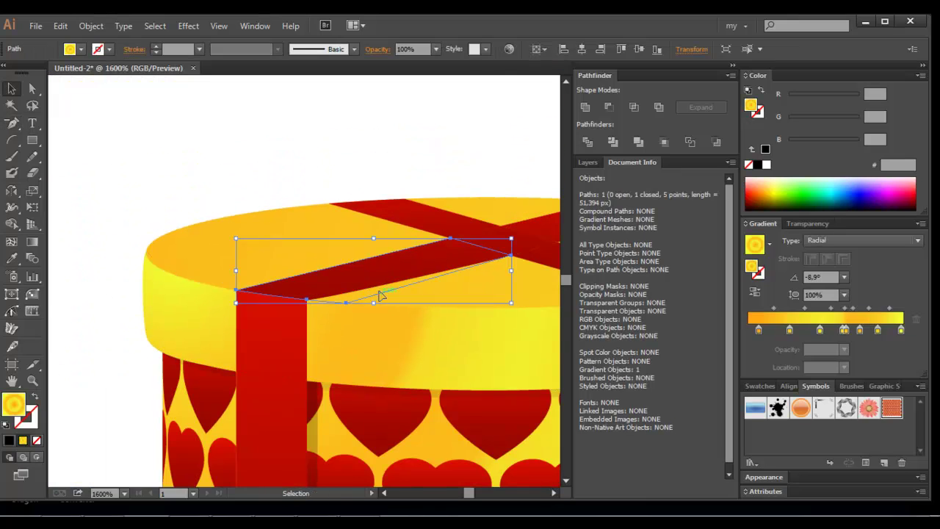
pyautogui.keyDown('shift'); pyautogui.click(451, 295); pyautogui.keyUp('shift')
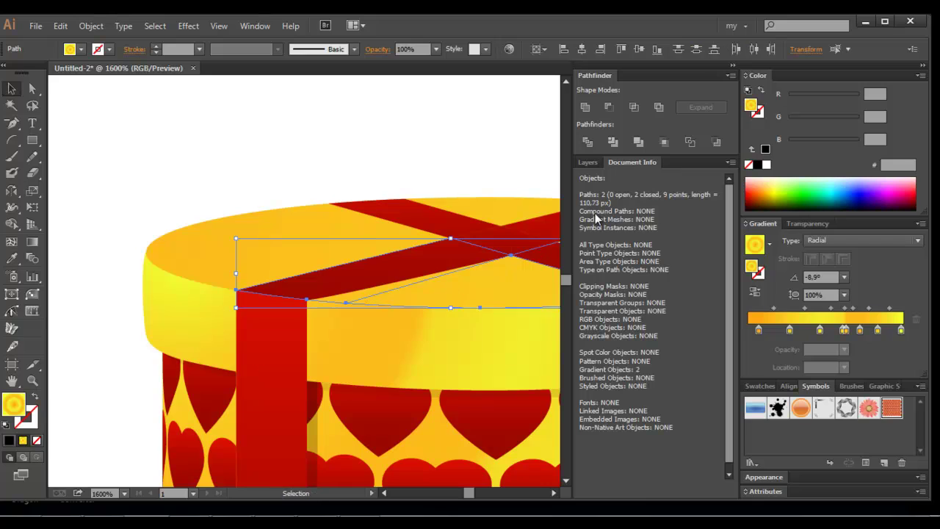
pyautogui.click(584, 107)
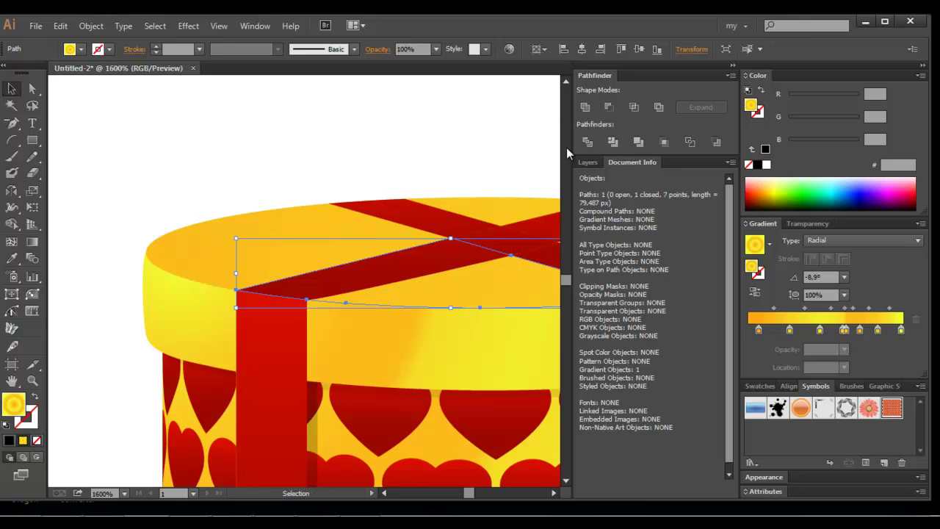
pyautogui.click(553, 493)
# Snap the other ribbon band's corner onto the lid strap's corner.
pyautogui.press('z')
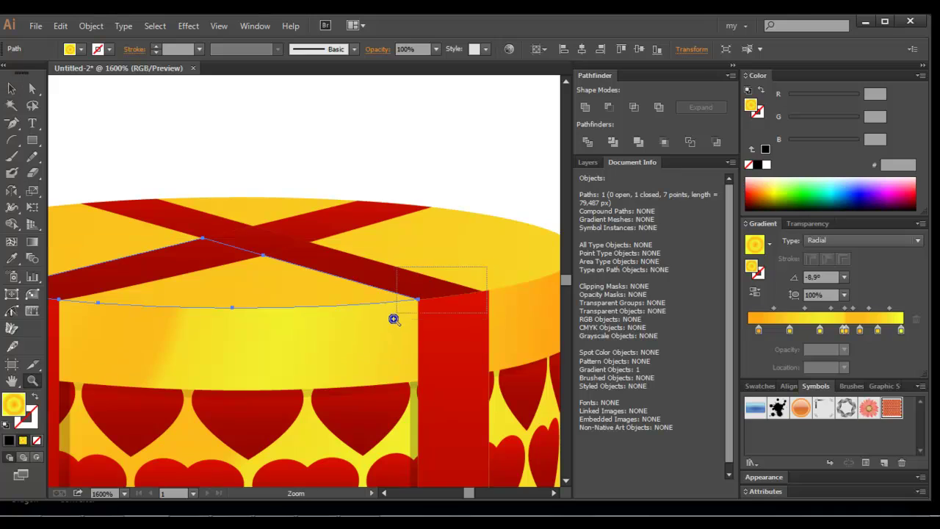
pyautogui.moveTo(394, 319); pyautogui.dragTo(395, 321)
pyautogui.press('a')
pyautogui.click(397, 273)
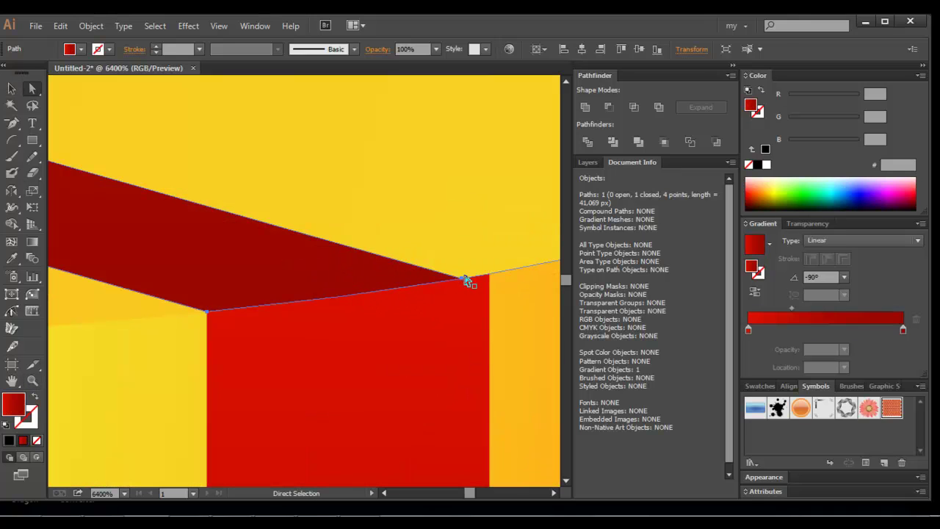
pyautogui.moveTo(464, 278); pyautogui.dragTo(489, 275)
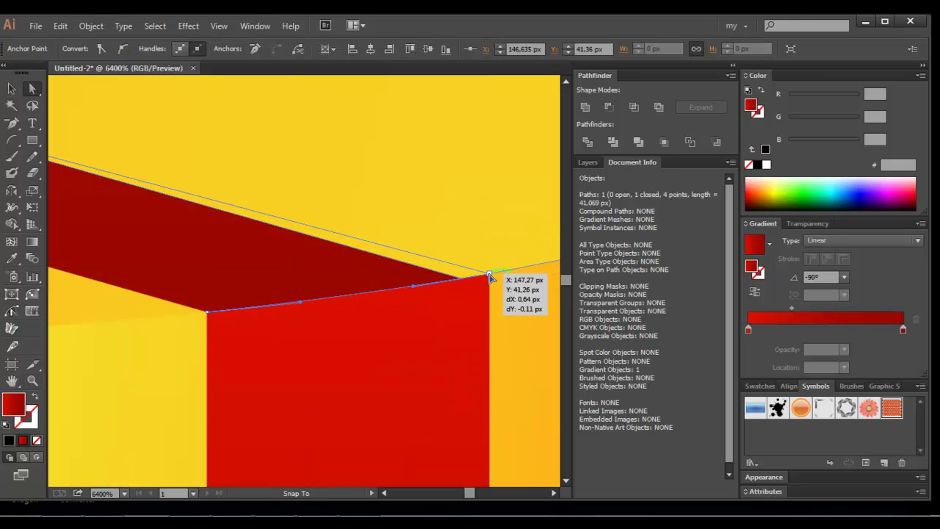
# Add an anchor point along the ribbon band's lower edge and view the whole gift box.
pyautogui.click(504, 301)
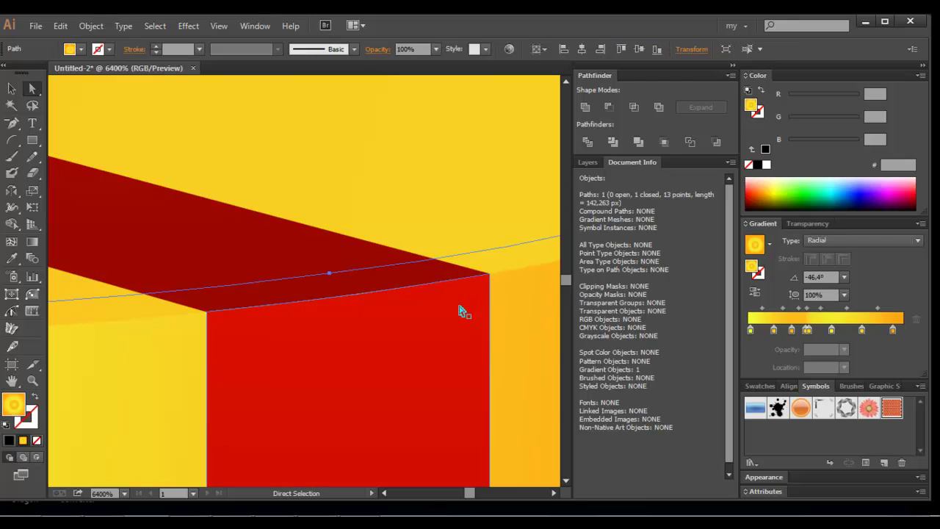
pyautogui.click(377, 330)
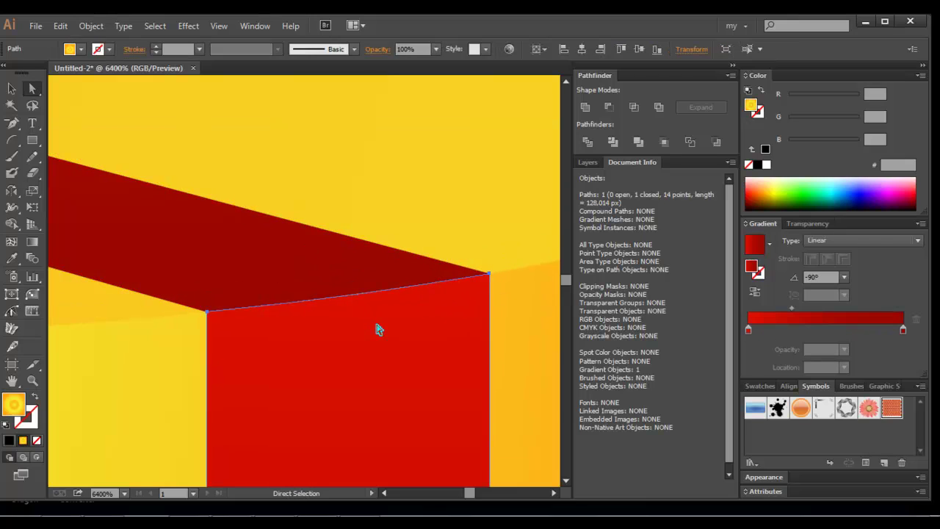
pyautogui.click(339, 279)
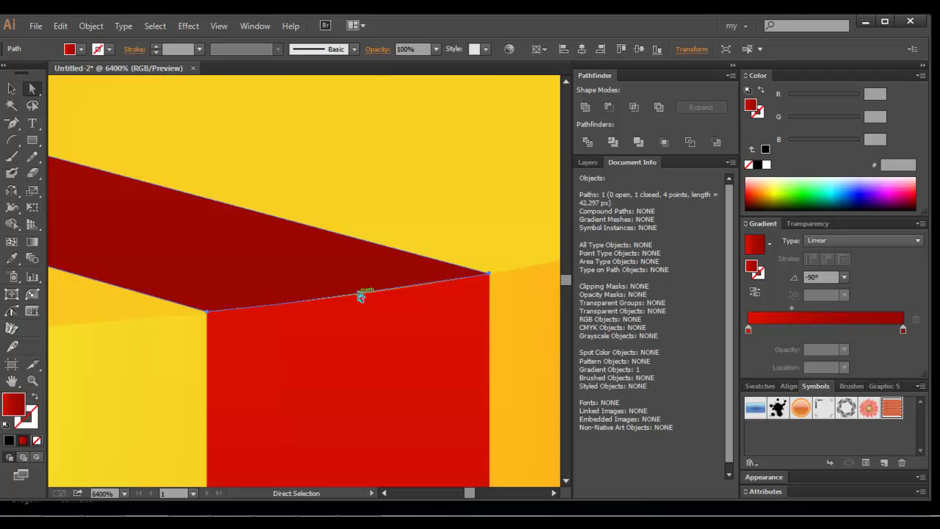
pyautogui.press('+')
pyautogui.click(360, 295)
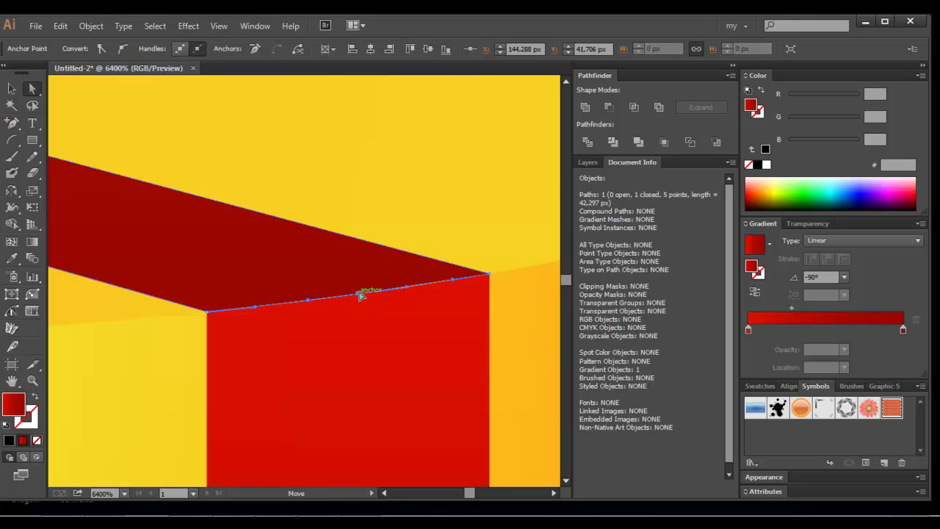
pyautogui.click(360, 295)
pyautogui.hotkey('ctrl', '0')
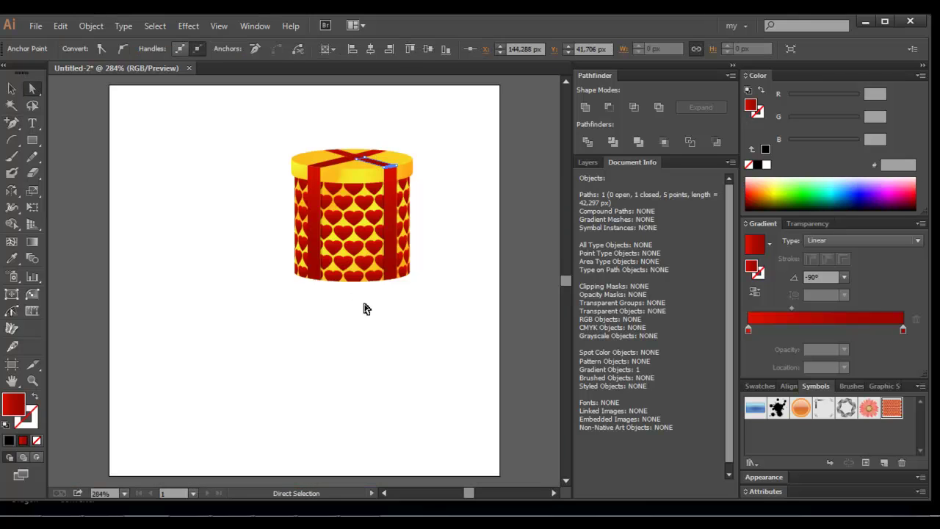
# Unite the three red ribbon pieces on the lid top into one X shape.
pyautogui.press('v')
pyautogui.click(450, 331)
pyautogui.scroll(2, 449, 331)
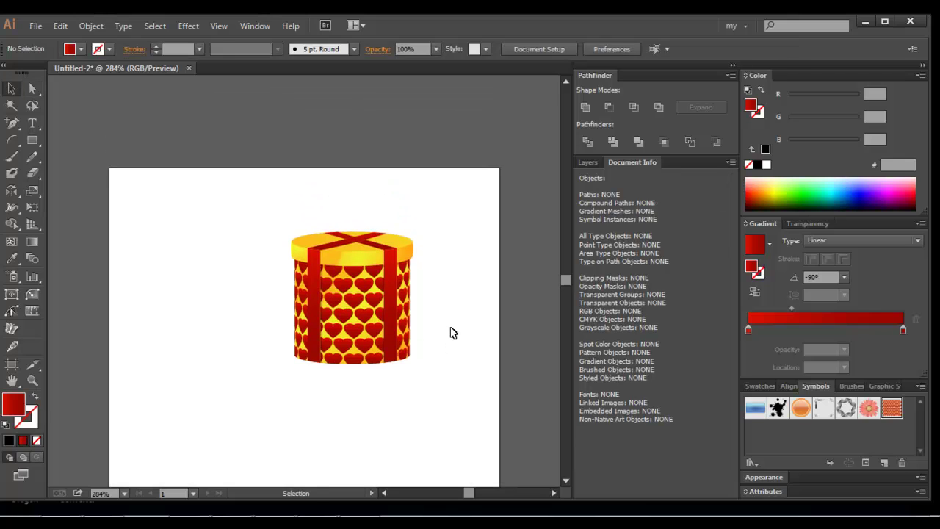
pyautogui.hotkey('ctrl', '+')
pyautogui.hotkey('ctrl', '+')
pyautogui.scroll(2, 459, 370)
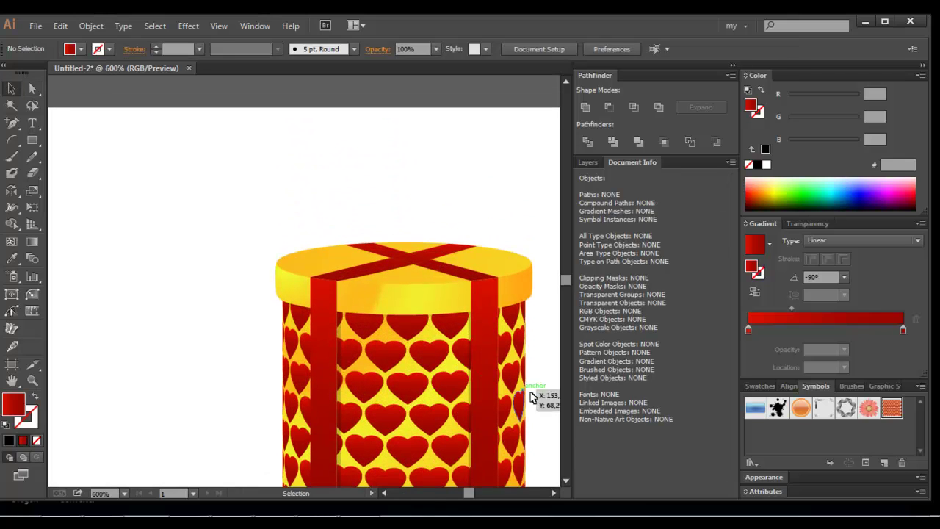
pyautogui.click(554, 492)
pyautogui.click(554, 493)
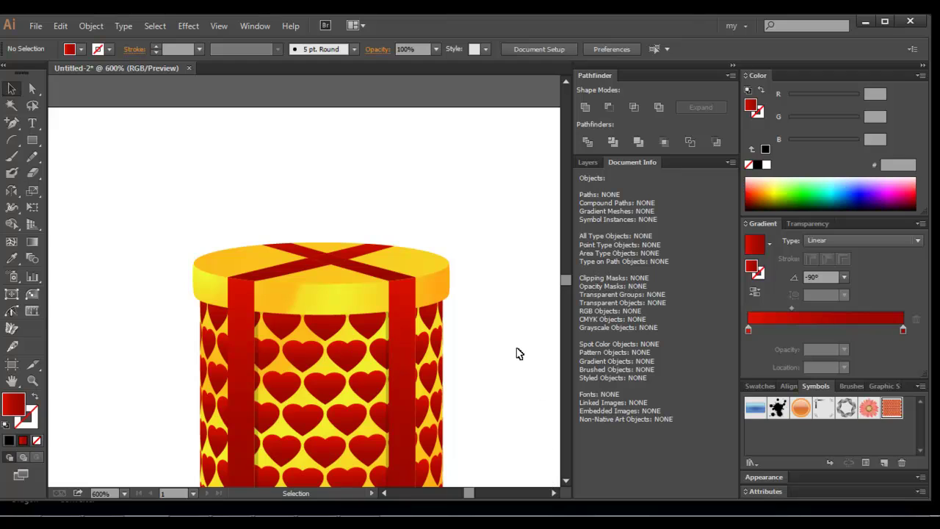
pyautogui.click(356, 266)
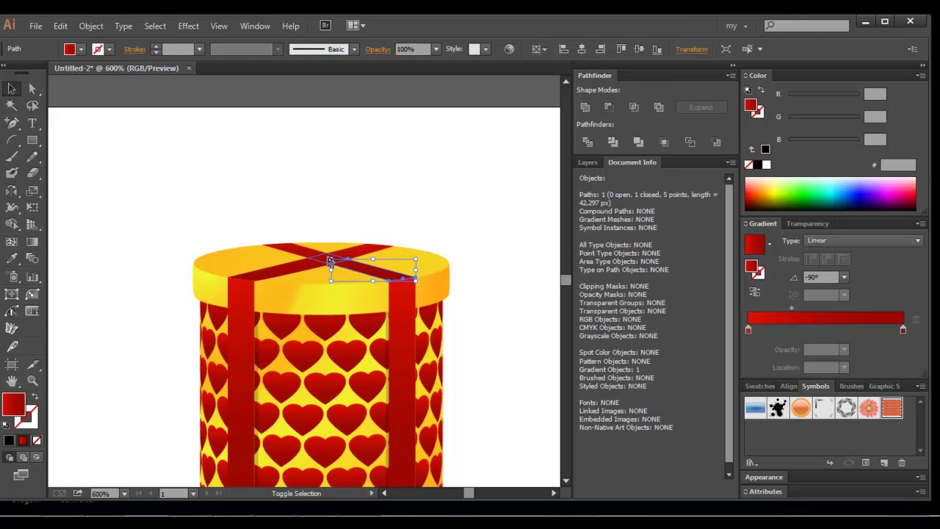
pyautogui.keyDown('shift'); pyautogui.click(309, 255); pyautogui.keyUp('shift')
pyautogui.keyDown('shift'); pyautogui.click(301, 255); pyautogui.keyUp('shift')
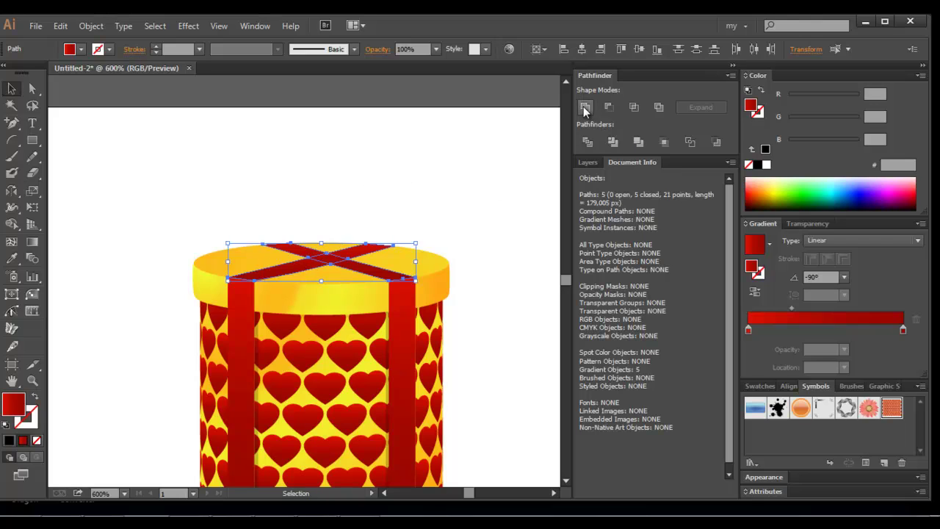
pyautogui.click(585, 107)
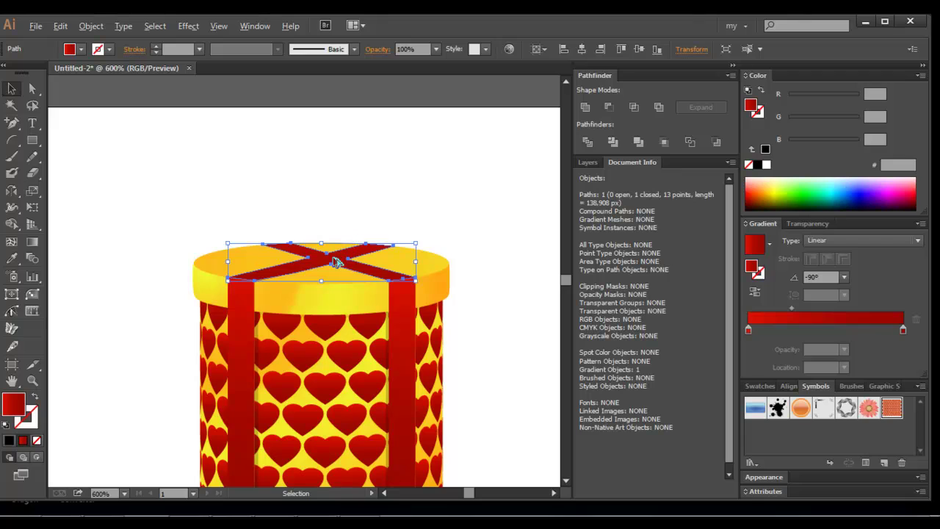
# Offset the merged X slightly down-right and fill it black.
pyautogui.moveTo(334, 263); pyautogui.dragTo(335, 265)
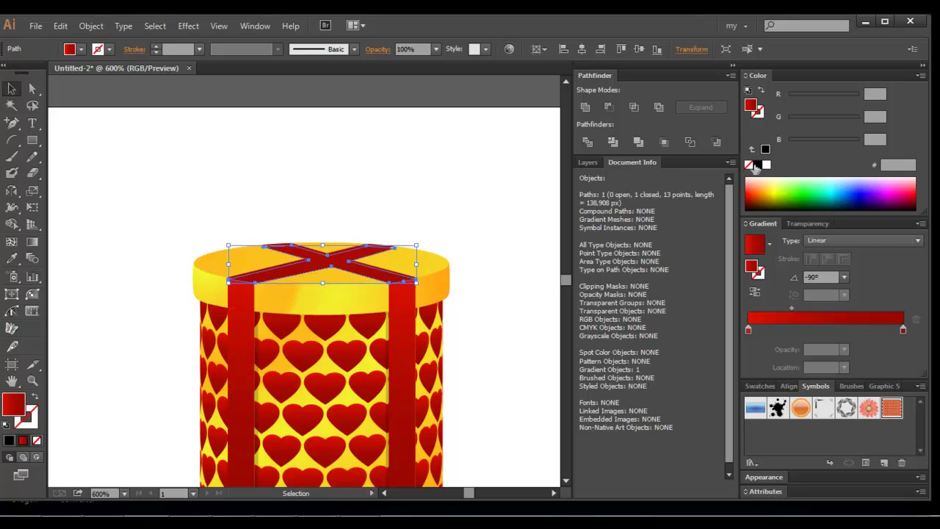
pyautogui.click(756, 164)
pyautogui.click(439, 50)
# Set the black X shape to 20% opacity and snap one corner onto the lid's edge.
pyautogui.click(441, 88)
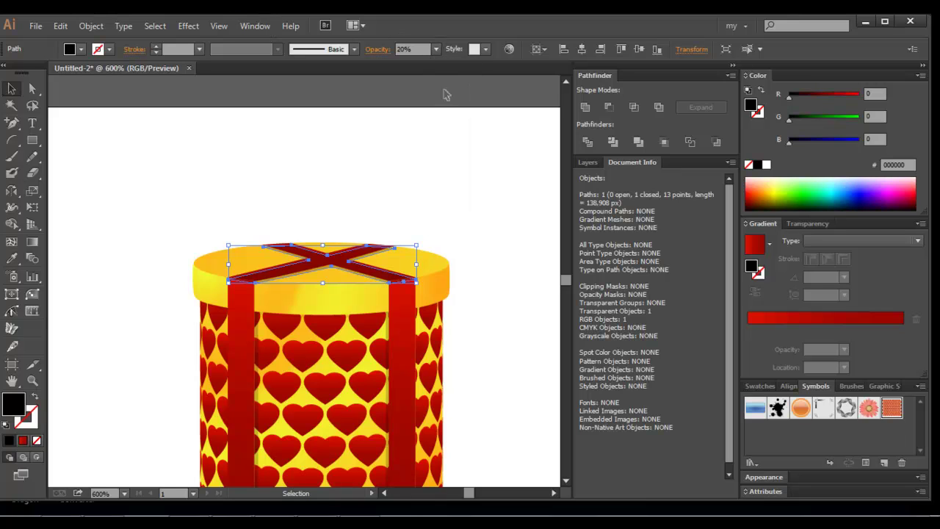
pyautogui.press('a')
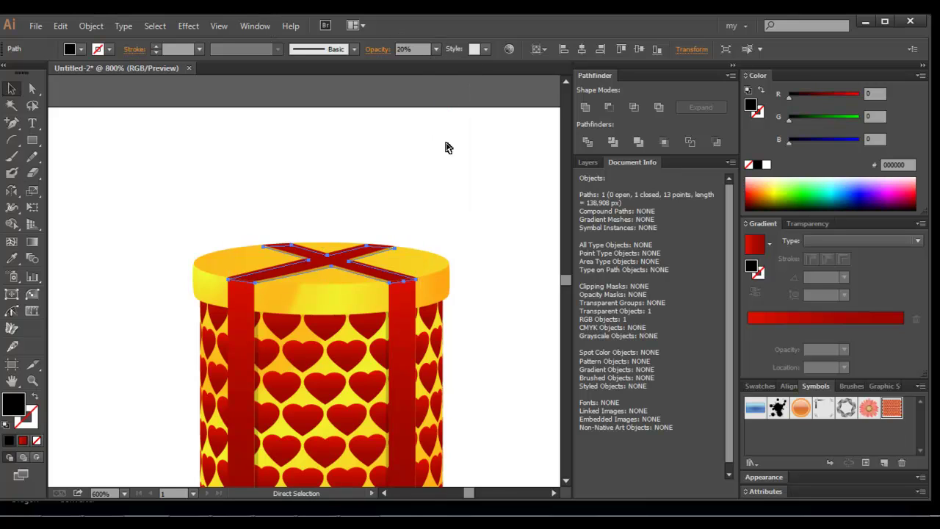
pyautogui.hotkey('ctrl', '+')
pyautogui.hotkey('ctrl', '+')
pyautogui.hotkey('ctrl', '+')
pyautogui.scroll(1, 386, 187)
pyautogui.press('a')
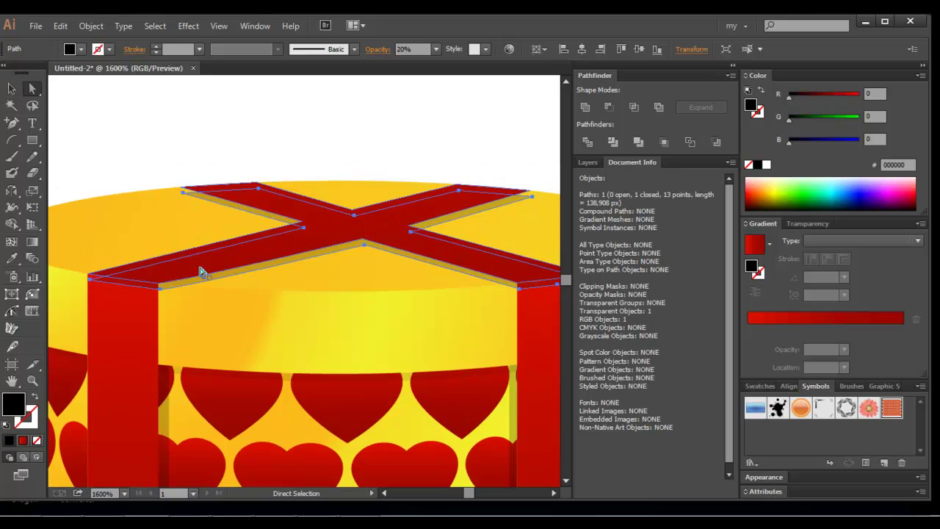
pyautogui.click(161, 291)
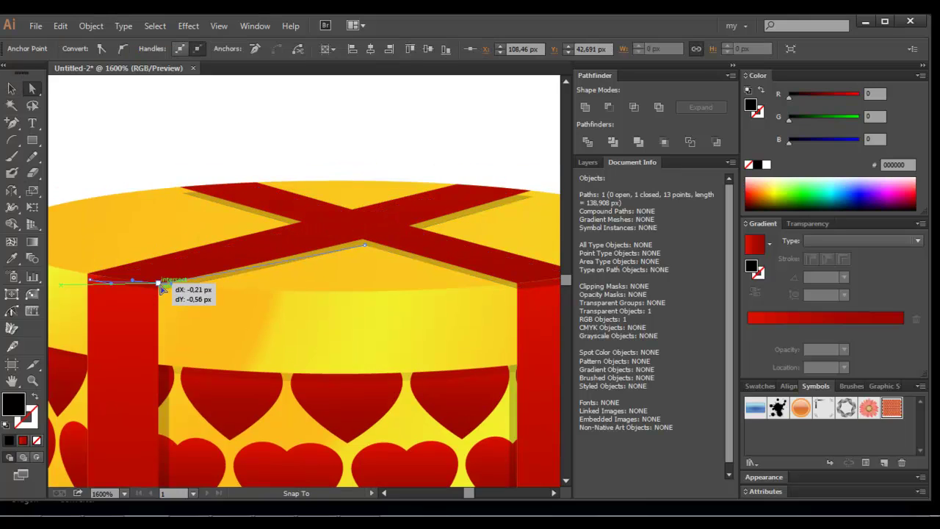
pyautogui.moveTo(161, 294); pyautogui.dragTo(166, 293)
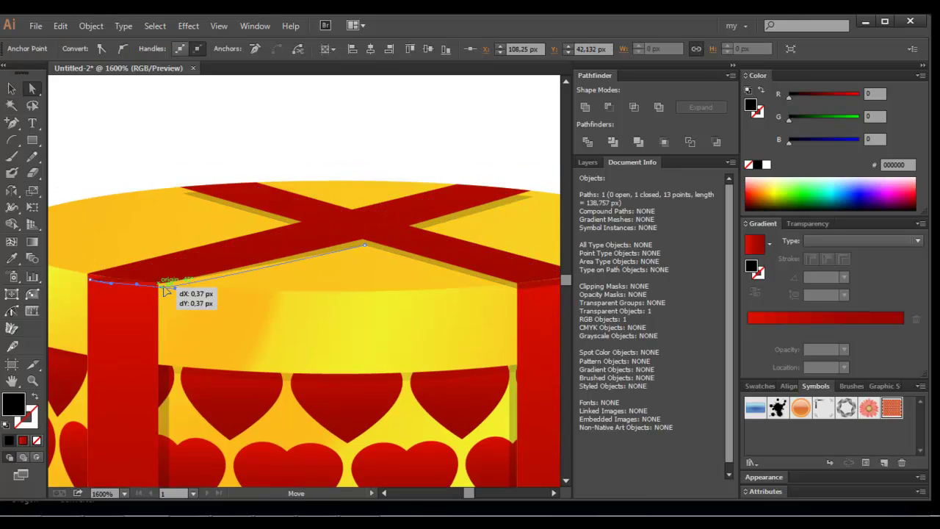
# Move the X's upper-left, top-edge and back-right points onto the rim.
pyautogui.click(555, 493)
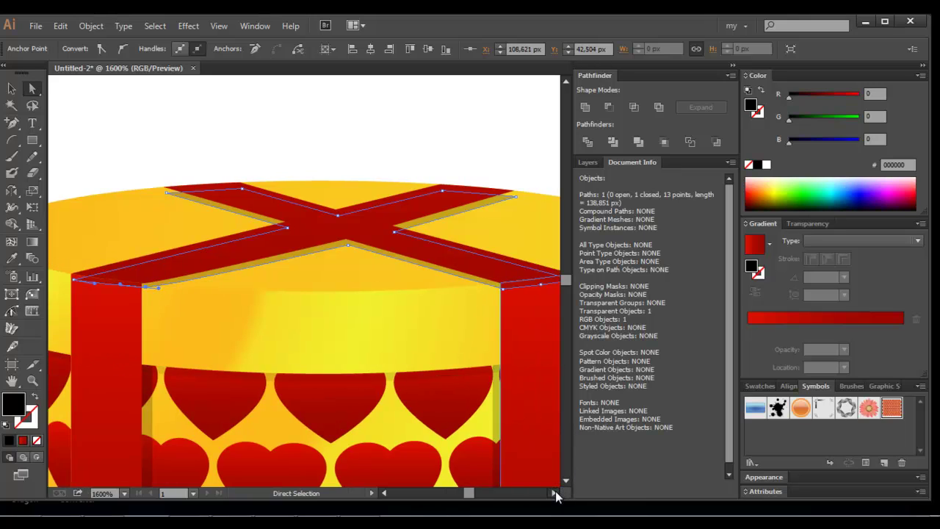
pyautogui.moveTo(114, 195); pyautogui.dragTo(111, 187)
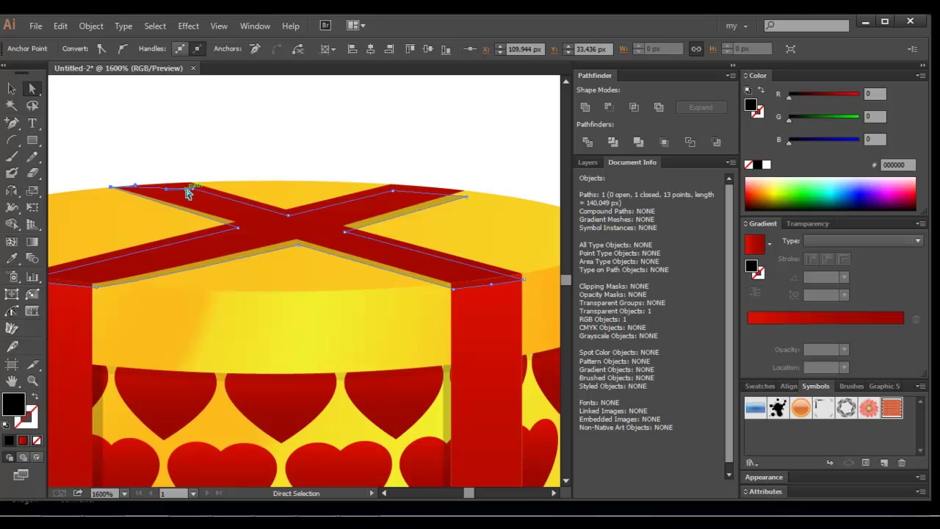
pyautogui.moveTo(188, 193); pyautogui.dragTo(199, 184)
pyautogui.moveTo(466, 196); pyautogui.dragTo(466, 196)
pyautogui.moveTo(393, 191); pyautogui.dragTo(404, 185)
pyautogui.click(406, 161)
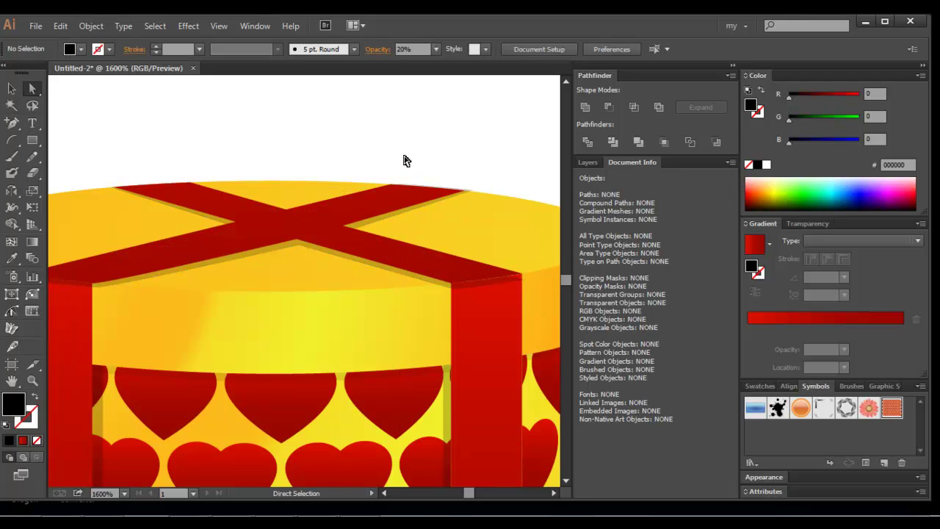
# Set the X's top-right corner on the lid edge and snap its corner to the side ribbon.
pyautogui.moveTo(472, 193); pyautogui.dragTo(474, 202)
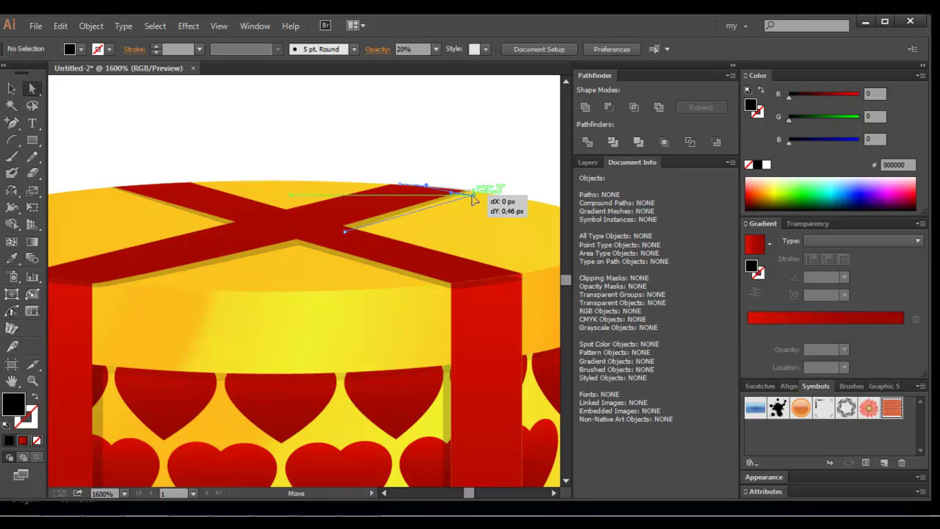
pyautogui.click(478, 154)
pyautogui.moveTo(474, 193); pyautogui.dragTo(470, 191)
pyautogui.click(479, 161)
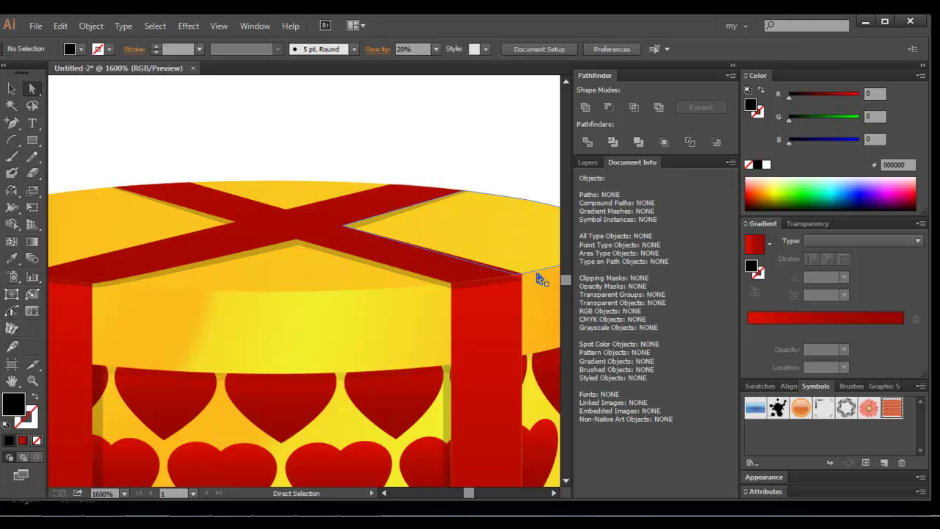
pyautogui.click(523, 284)
pyautogui.moveTo(453, 287); pyautogui.dragTo(502, 287)
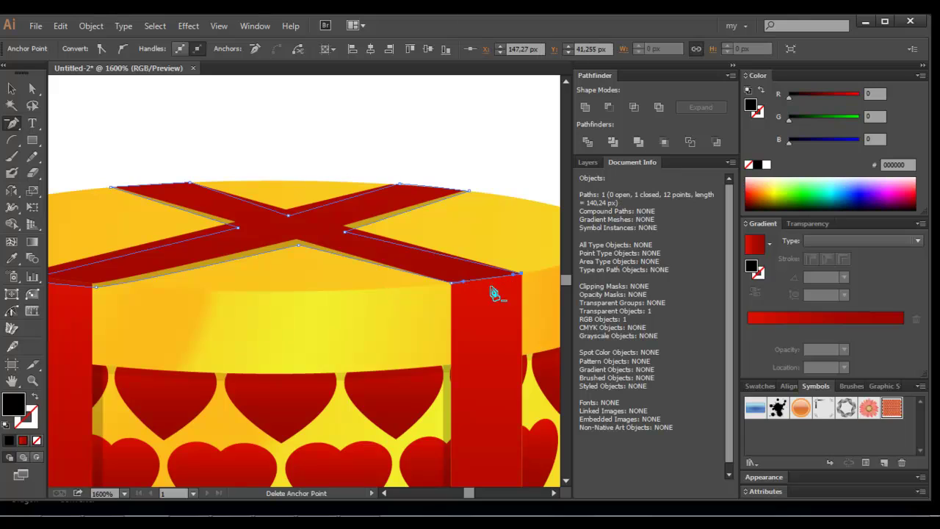
# Reposition the ribbon cross's lower centre point.
pyautogui.press('v')
pyautogui.click(445, 157)
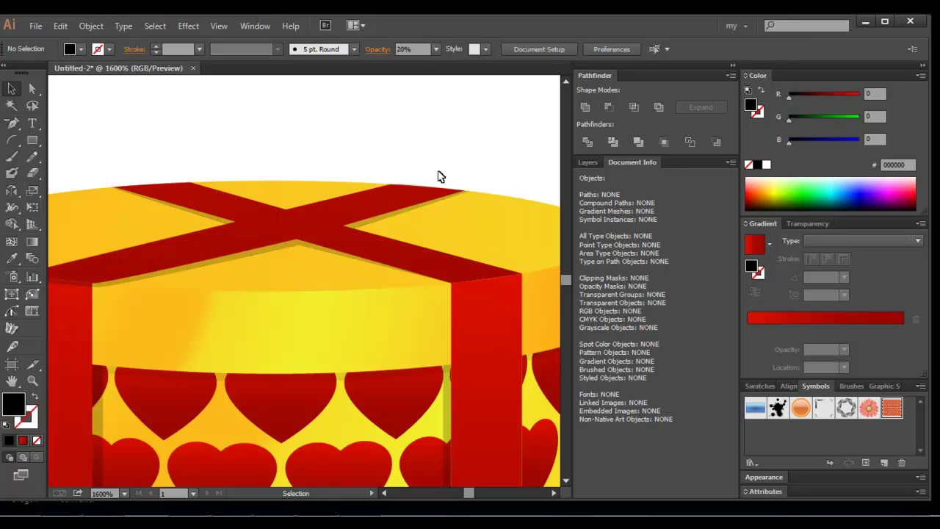
pyautogui.click(307, 246)
pyautogui.press('a')
pyautogui.moveTo(301, 249); pyautogui.dragTo(296, 243)
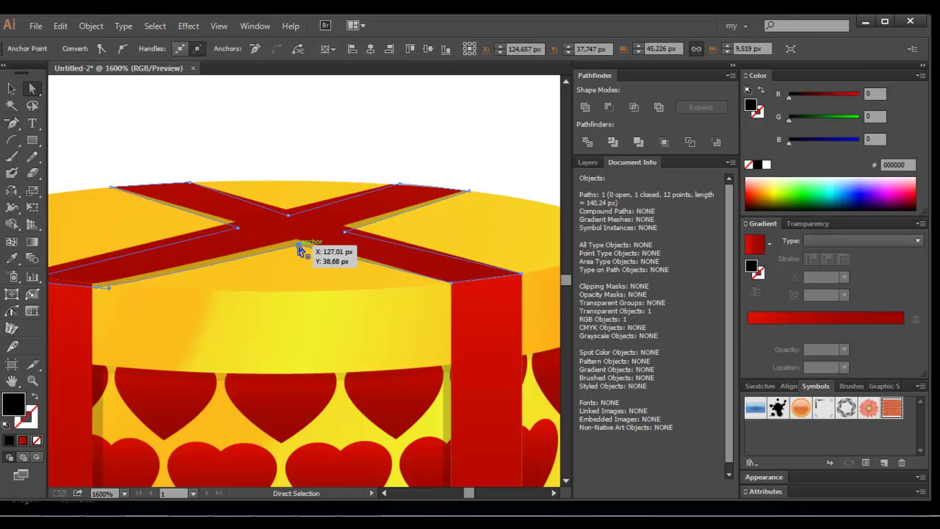
pyautogui.click(330, 120)
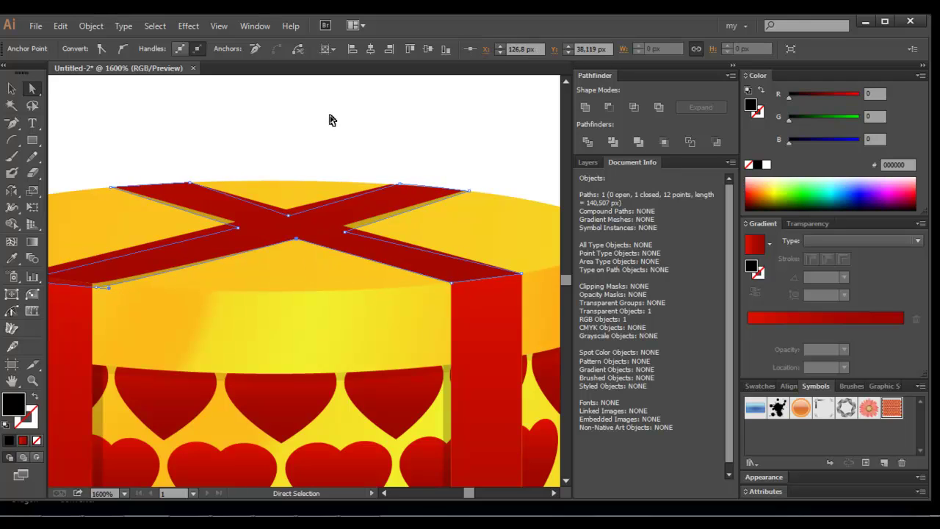
pyautogui.scroll(-1, 331, 123)
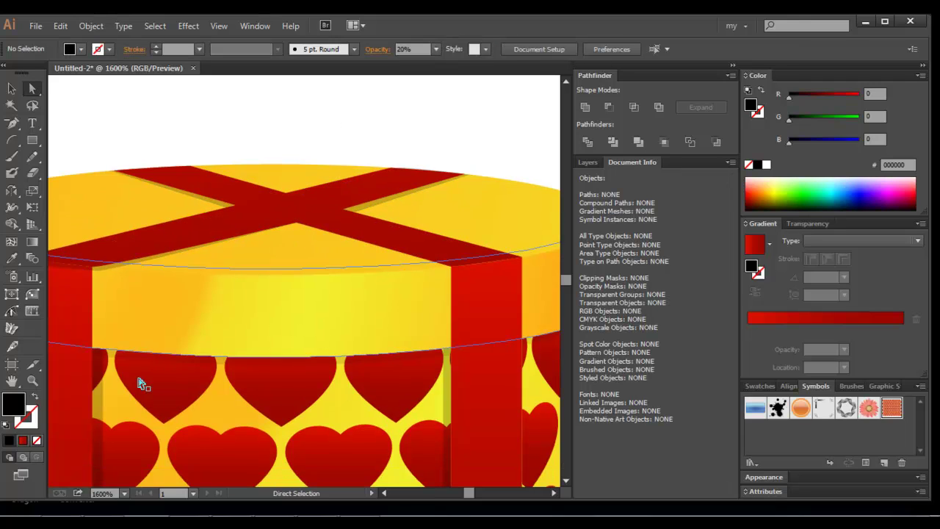
# Stretch the left vertical ribbon strip's top up to the lid edge.
pyautogui.click(101, 400)
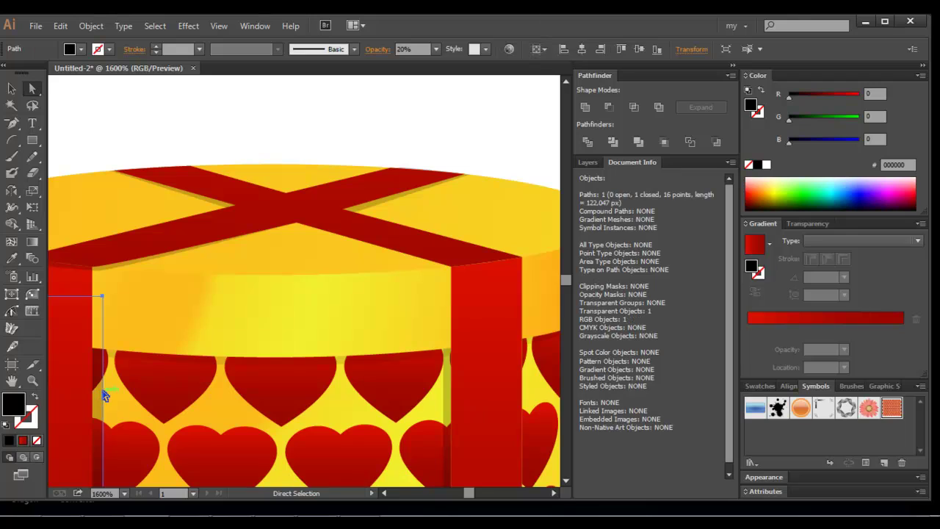
pyautogui.press('v')
pyautogui.click(157, 130)
pyautogui.click(106, 388)
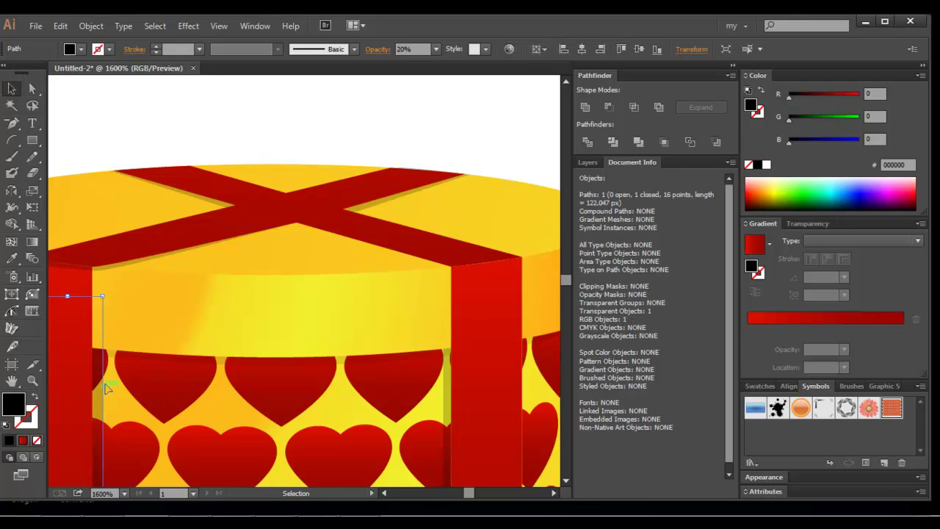
pyautogui.press('a')
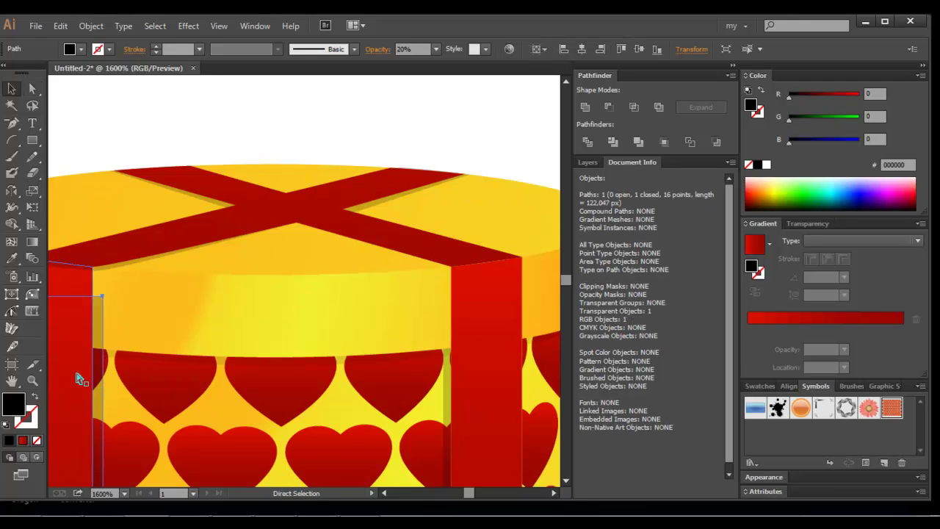
pyautogui.moveTo(68, 297); pyautogui.dragTo(71, 271)
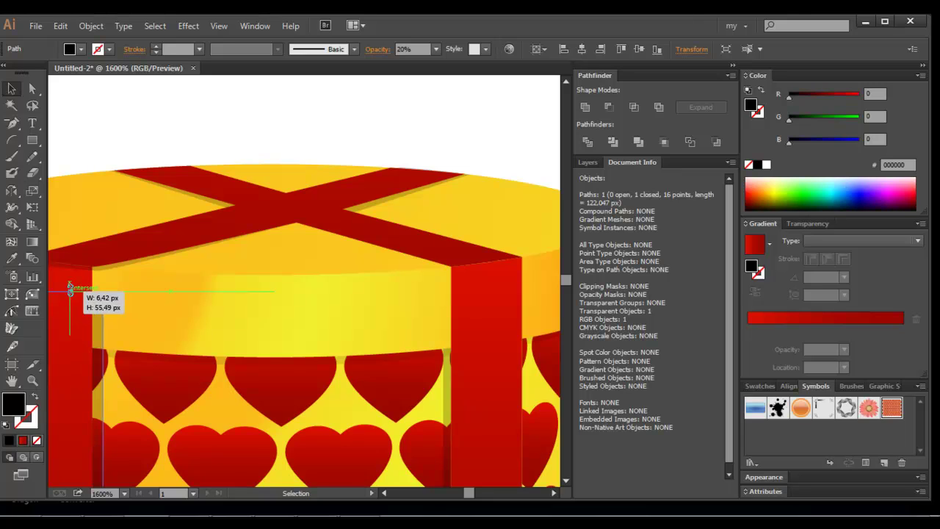
pyautogui.press('a')
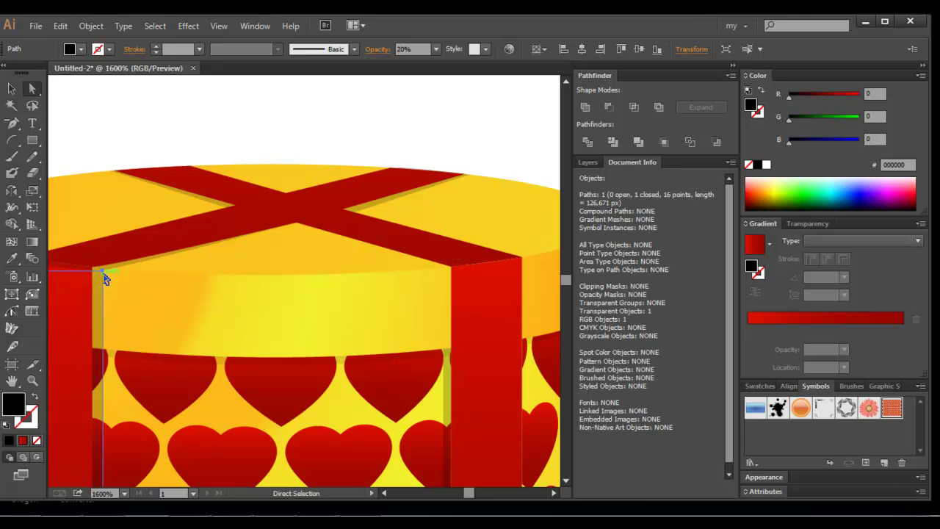
pyautogui.click(103, 271)
pyautogui.moveTo(105, 276); pyautogui.dragTo(100, 273)
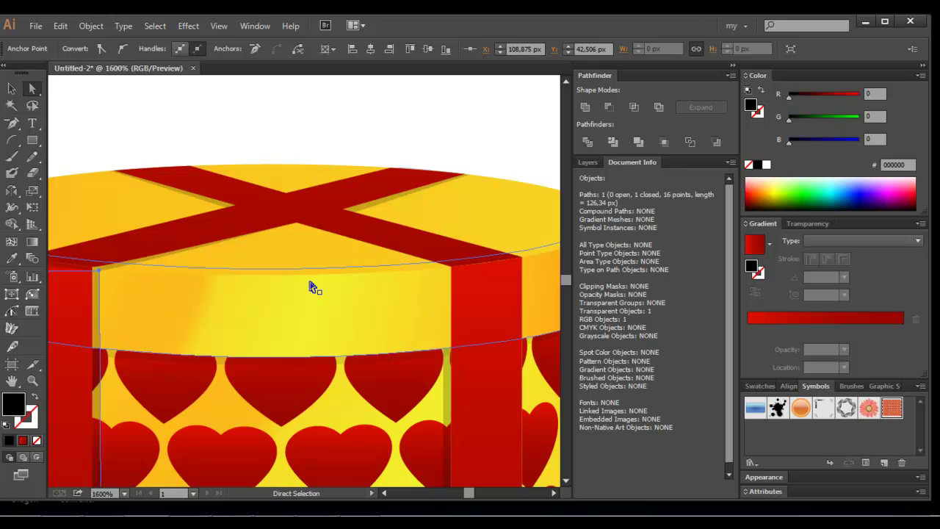
# Raise the right ribbon strip's top corner onto the lid edge and zoom out to the whole box.
pyautogui.press('v')
pyautogui.click(449, 401)
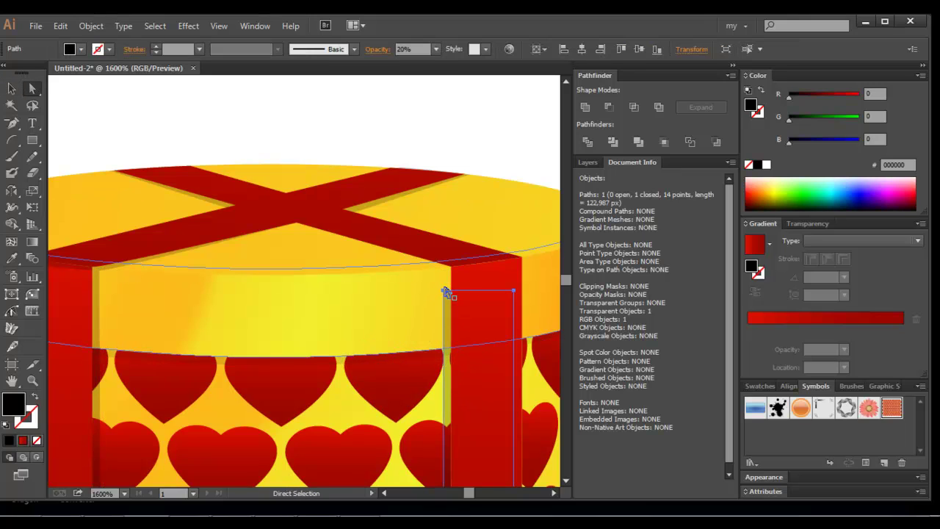
pyautogui.press('a')
pyautogui.moveTo(445, 292); pyautogui.dragTo(448, 283)
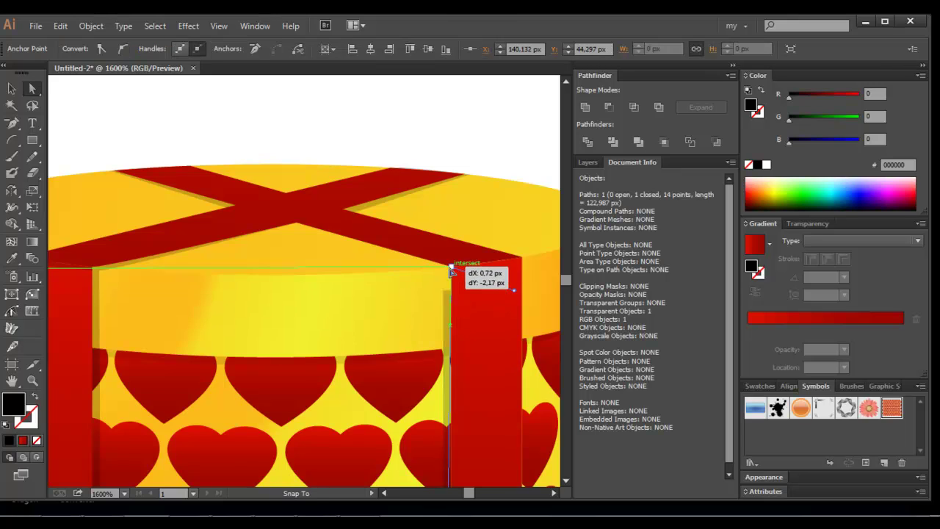
pyautogui.moveTo(451, 276); pyautogui.dragTo(452, 274)
pyautogui.click(465, 158)
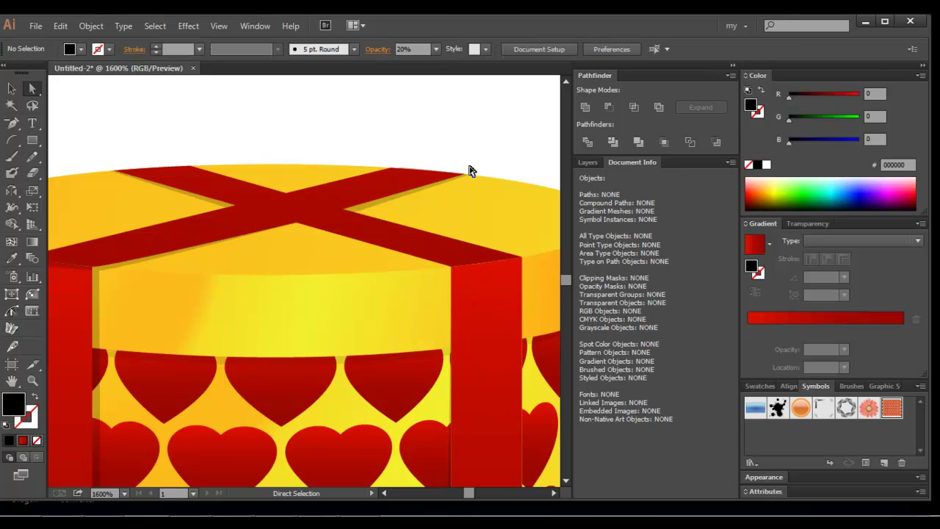
pyautogui.hotkey('ctrl', '-')
pyautogui.hotkey('ctrl', '-')
pyautogui.hotkey('ctrl', '-')
pyautogui.hotkey('ctrl', '-')
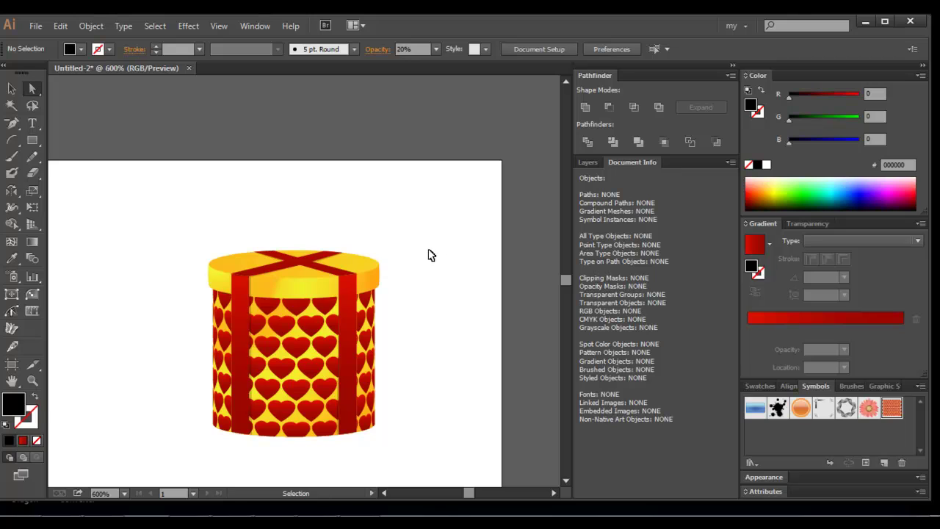
pyautogui.hotkey('ctrl', '+')
pyautogui.scroll(-2, 435, 255)
pyautogui.hotkey('ctrl', '-')
pyautogui.hotkey('ctrl', '-')
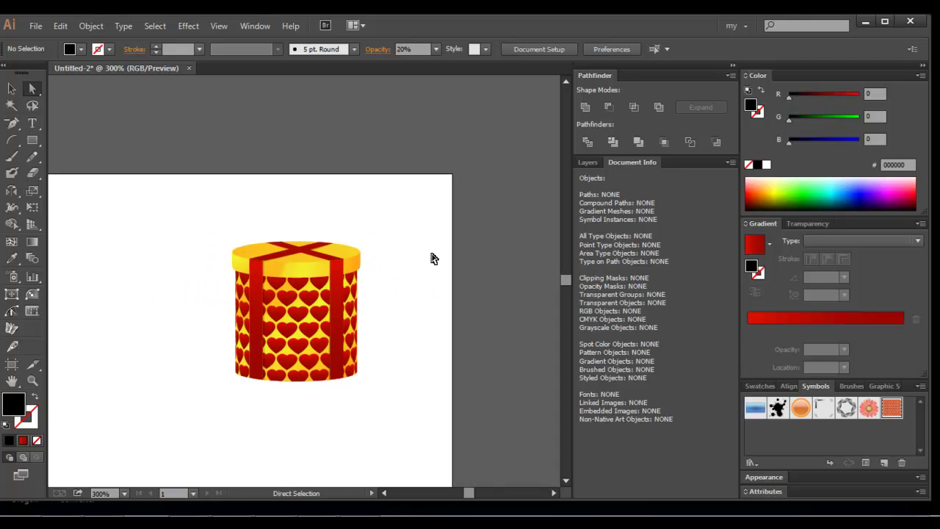